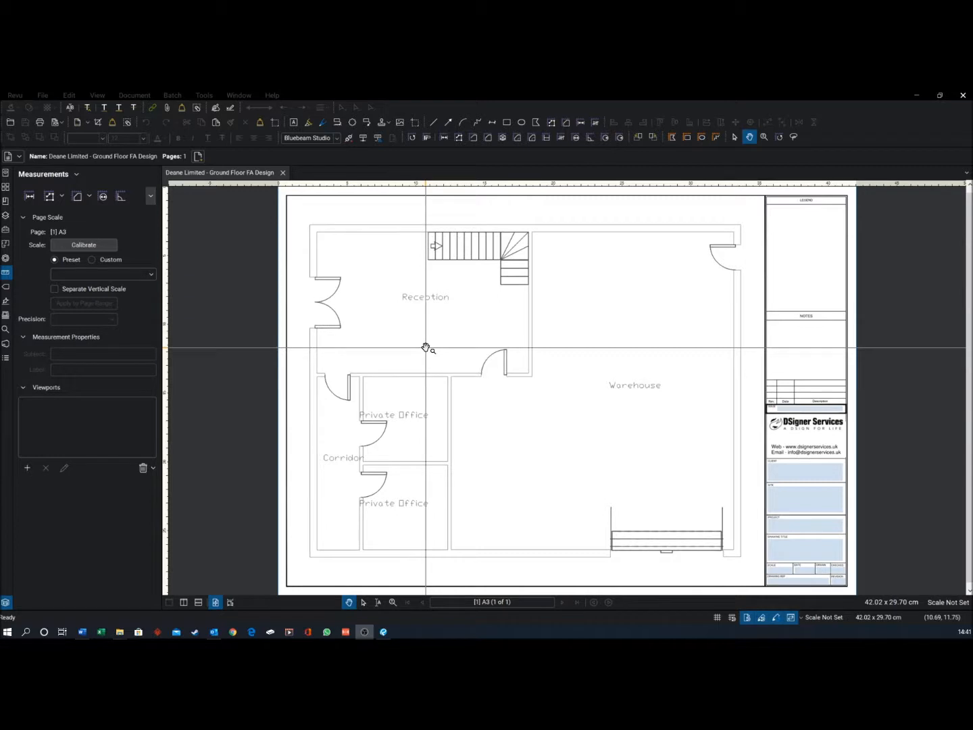
{"action": "left_click_drag", "start_coordinate": [426, 347], "coordinate": [429, 347]}
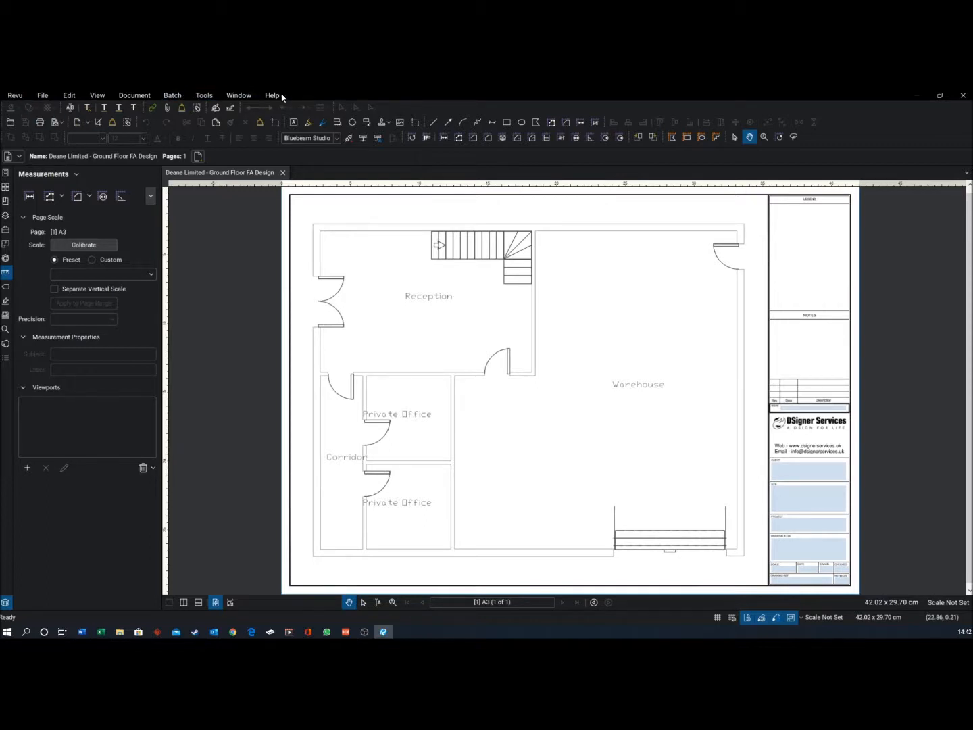
{"action": "left_click", "coordinate": [204, 95]}
{"action": "mouse_move", "coordinate": [247, 135]}
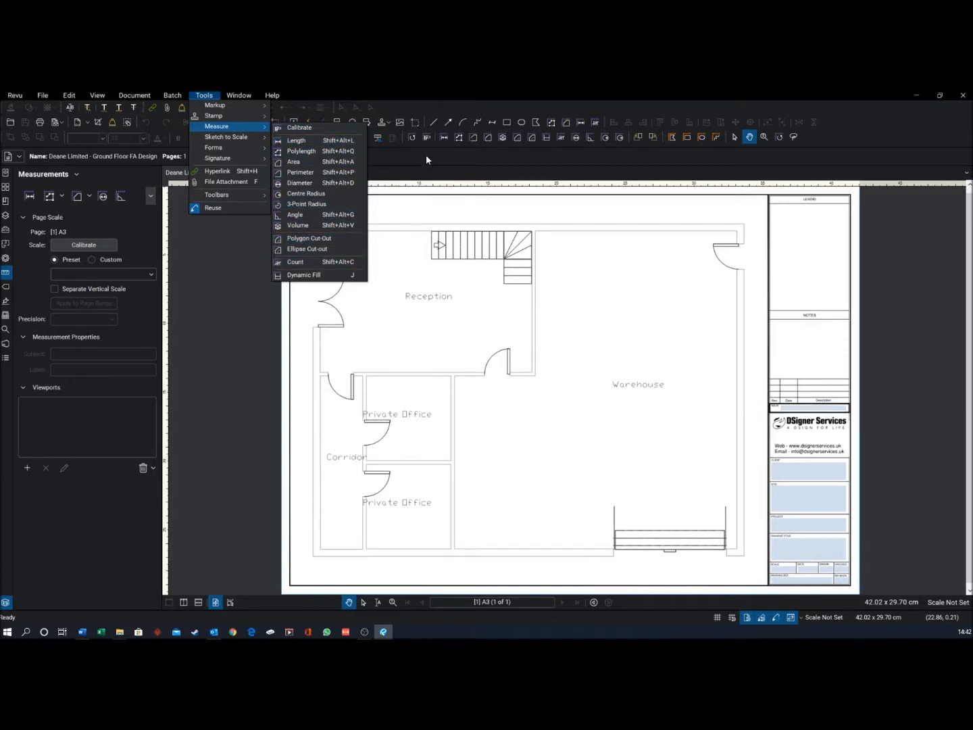
{"action": "left_click", "coordinate": [396, 162]}
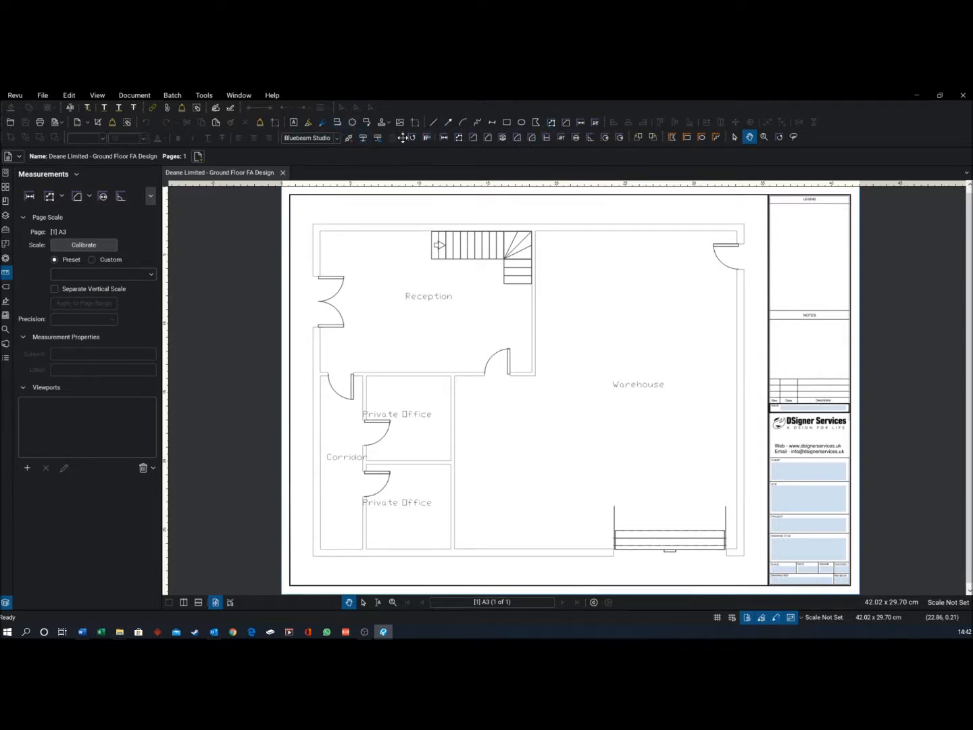
{"action": "mouse_move", "coordinate": [403, 138]}
{"action": "left_mouse_down"}
{"action": "mouse_move", "coordinate": [402, 153]}
{"action": "mouse_move", "coordinate": [400, 141]}
{"action": "left_mouse_up"}
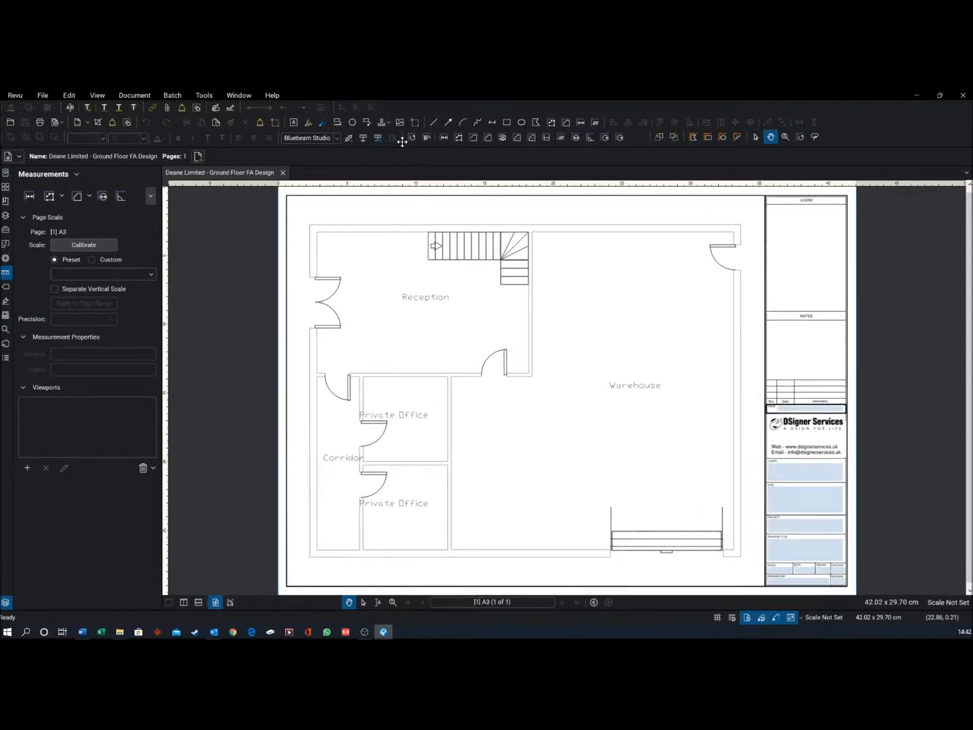
Show the grid and calibrate the page scale by setting the door opening between Reception and Warehouse to 0.8 m.
{"action": "left_click", "coordinate": [200, 98]}
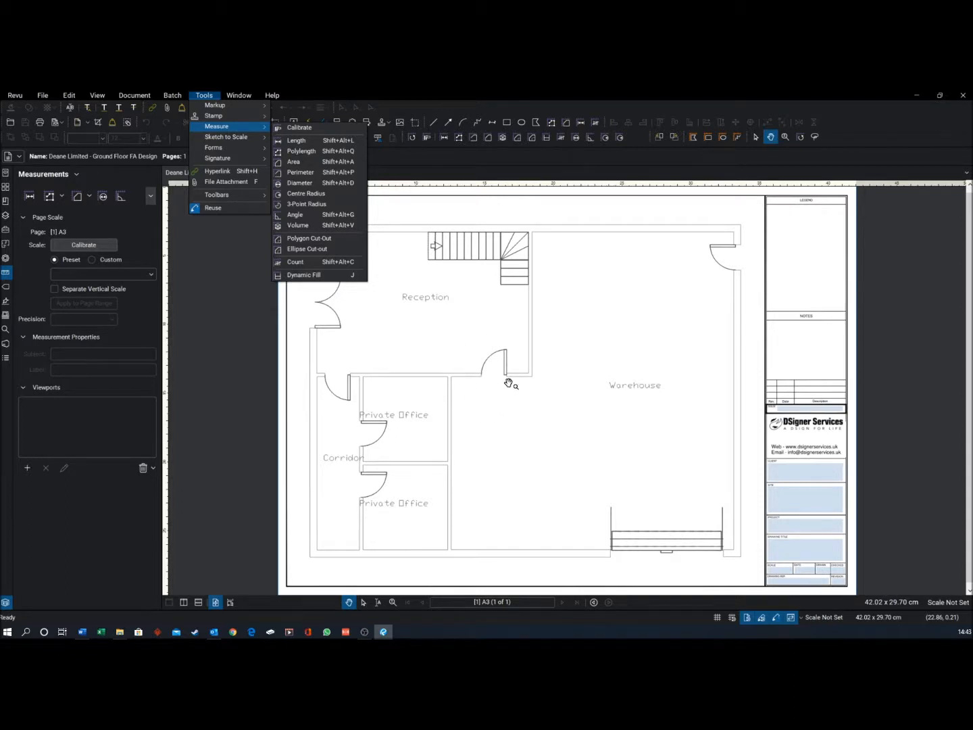
{"action": "left_click", "coordinate": [311, 131]}
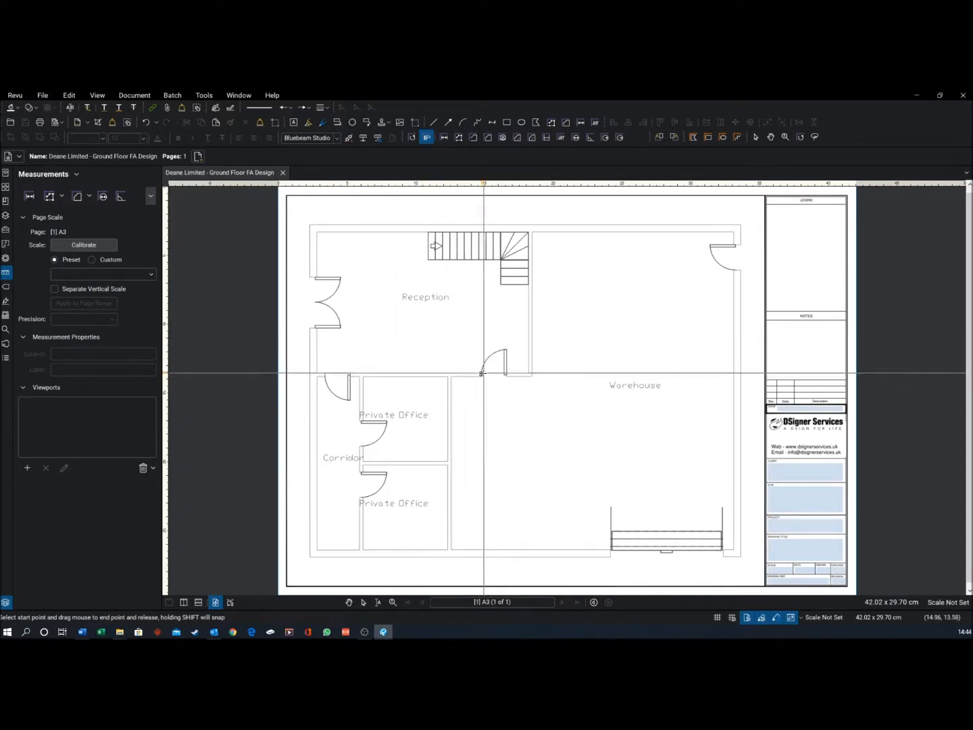
{"action": "scroll", "coordinate": [478, 374], "scroll_direction": "down", "scroll_amount": 2}
{"action": "scroll", "coordinate": [477, 375], "scroll_direction": "up", "scroll_amount": 8}
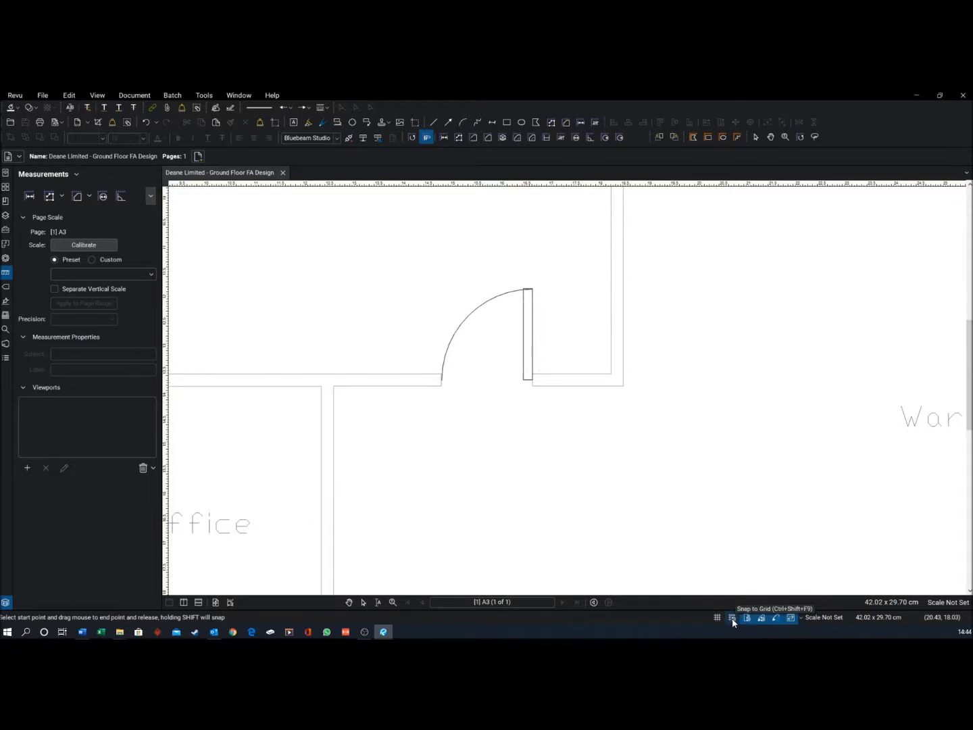
{"action": "left_click", "coordinate": [721, 616]}
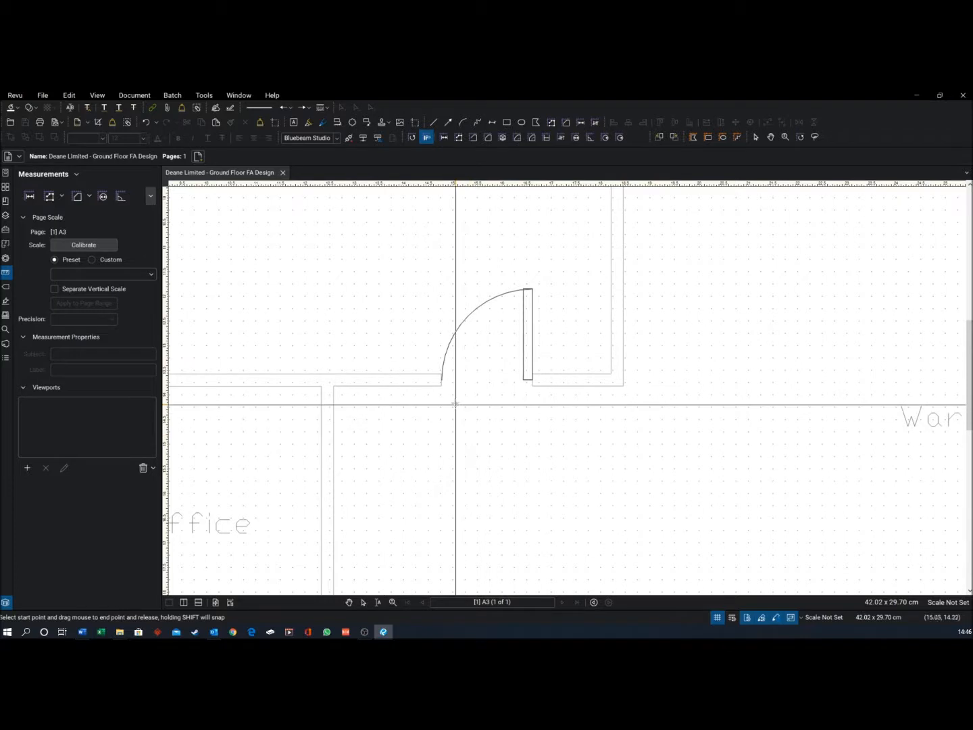
{"action": "left_click_drag", "start_coordinate": [441, 381], "coordinate": [531, 379]}
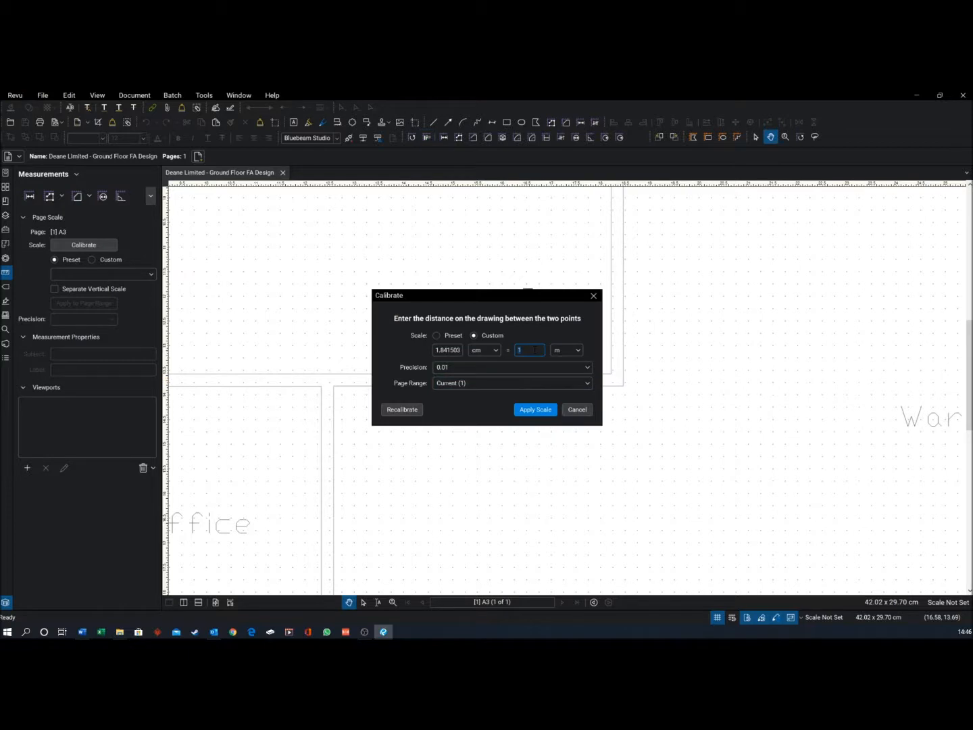
{"action": "key", "text": "Return"}
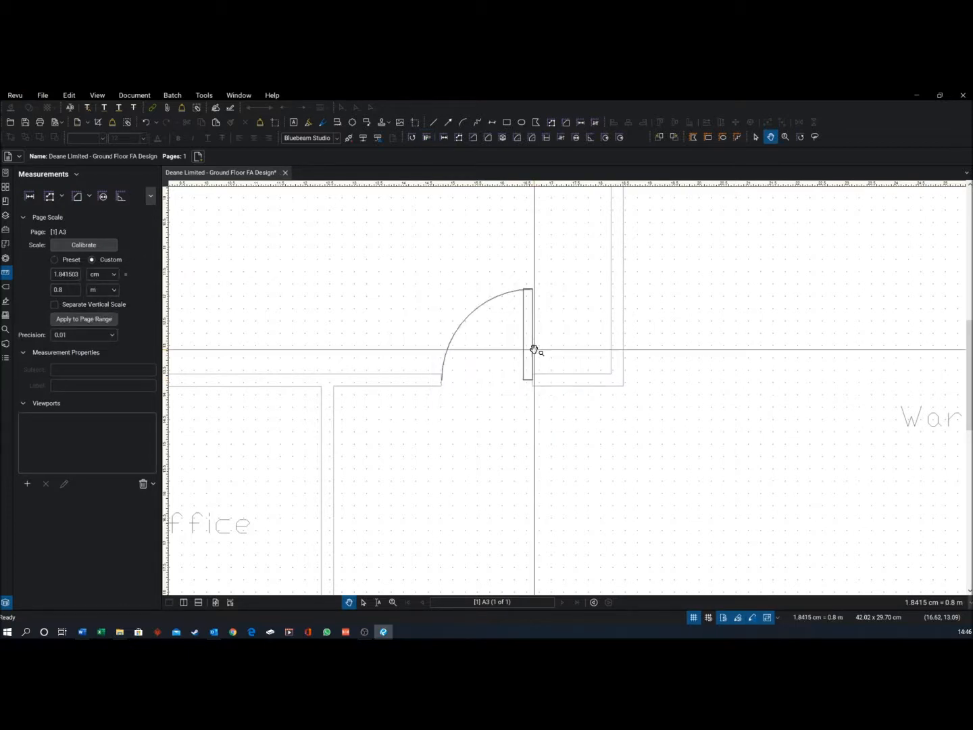
Hide the grid on the floor plan.
{"action": "scroll", "coordinate": [534, 350], "scroll_direction": "down", "scroll_amount": 5}
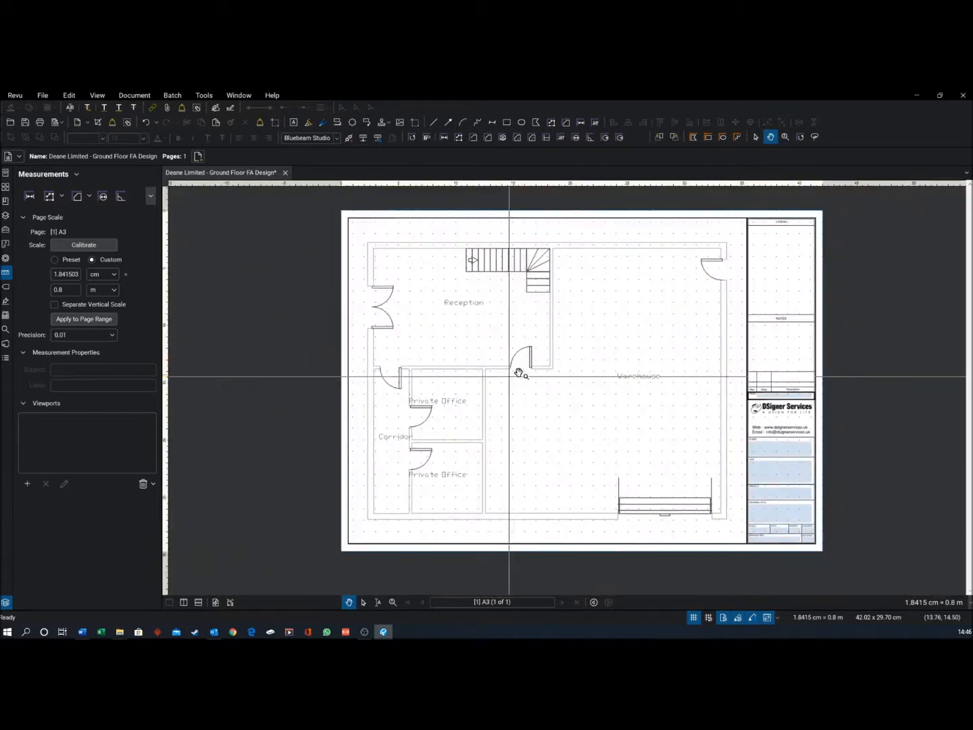
{"action": "scroll", "coordinate": [510, 346], "scroll_direction": "down", "scroll_amount": 1}
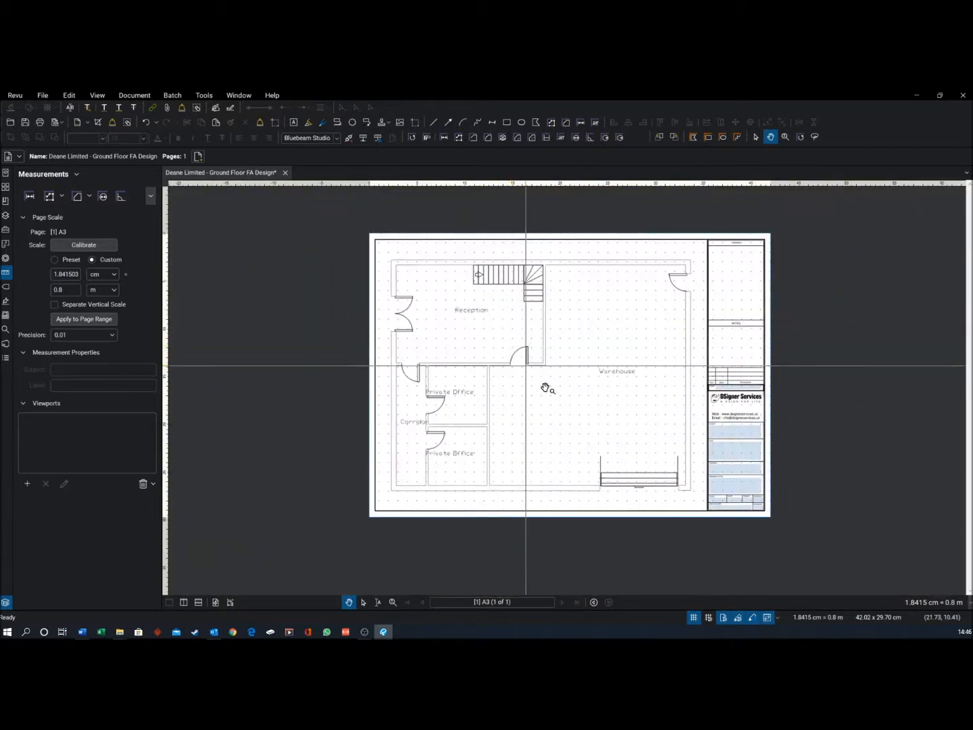
{"action": "left_click", "coordinate": [699, 618]}
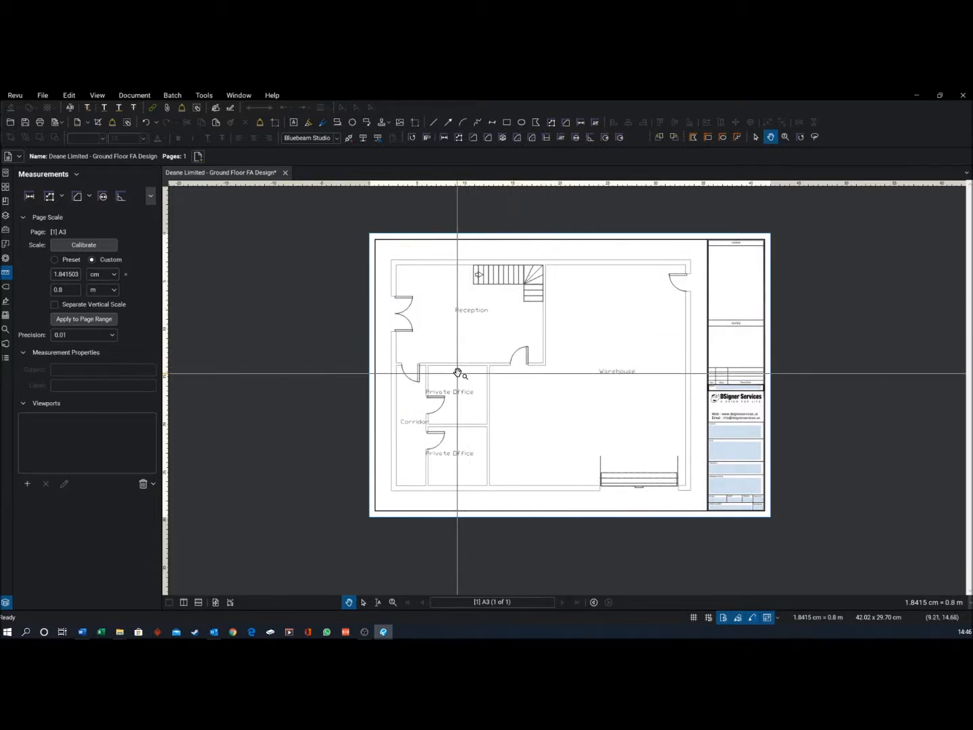
Add a length measurement along the wall between Reception and Warehouse, from the upper wall down to the wall's lower corner.
{"action": "left_click", "coordinate": [205, 97]}
{"action": "mouse_move", "coordinate": [262, 127]}
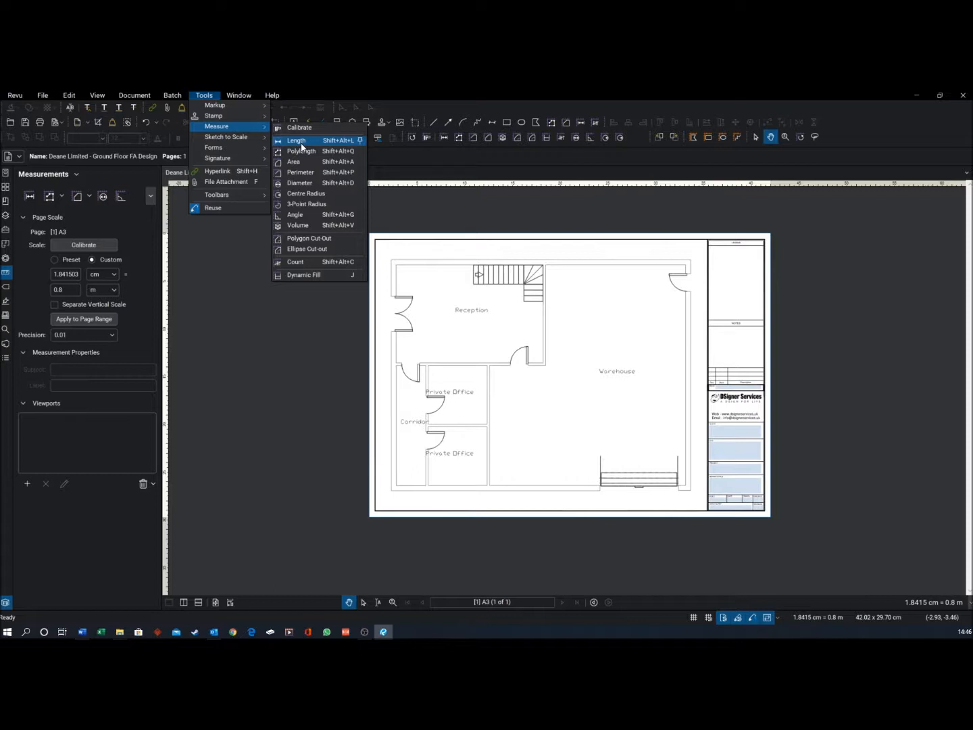
{"action": "left_click", "coordinate": [297, 141]}
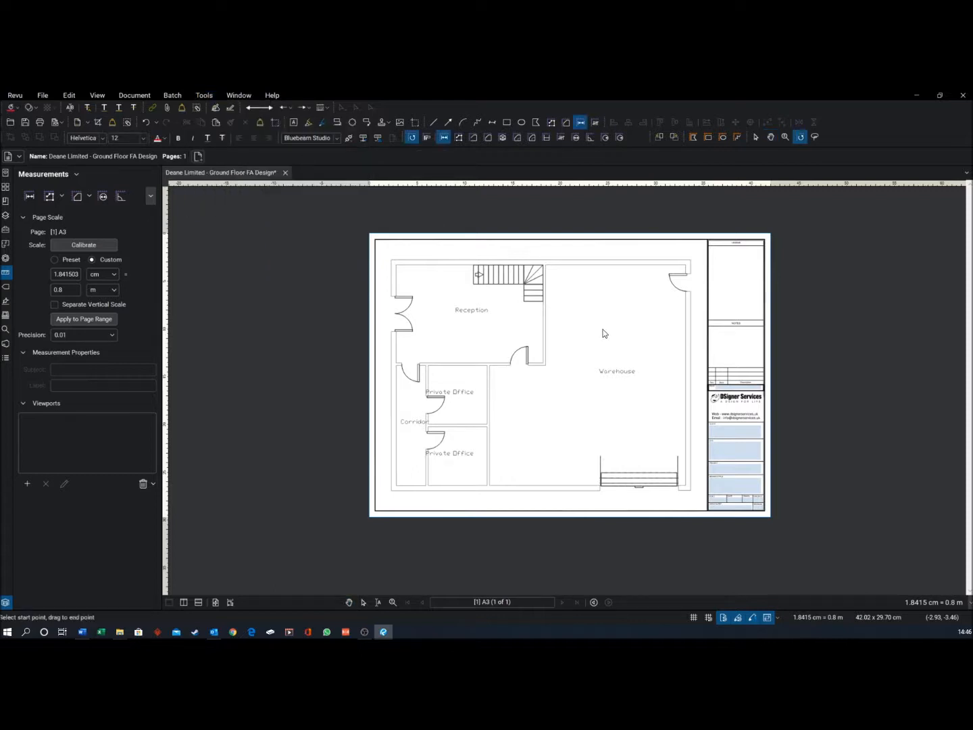
{"action": "scroll", "coordinate": [575, 270], "scroll_direction": "up", "scroll_amount": 3}
{"action": "scroll", "coordinate": [575, 267], "scroll_direction": "up", "scroll_amount": 1}
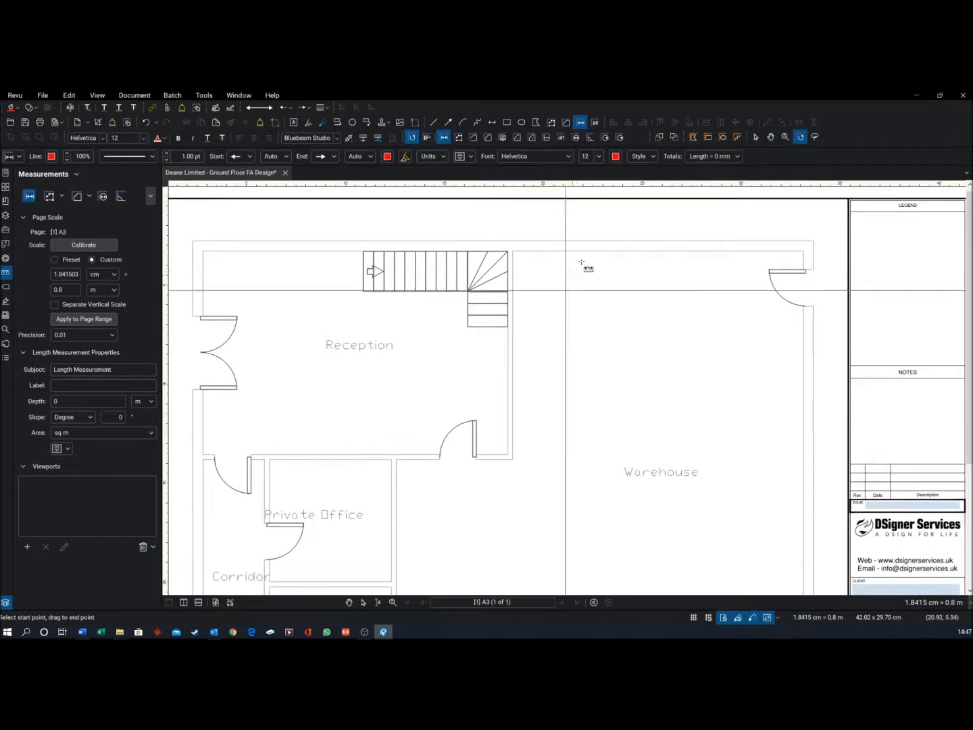
{"action": "left_click", "coordinate": [514, 251]}
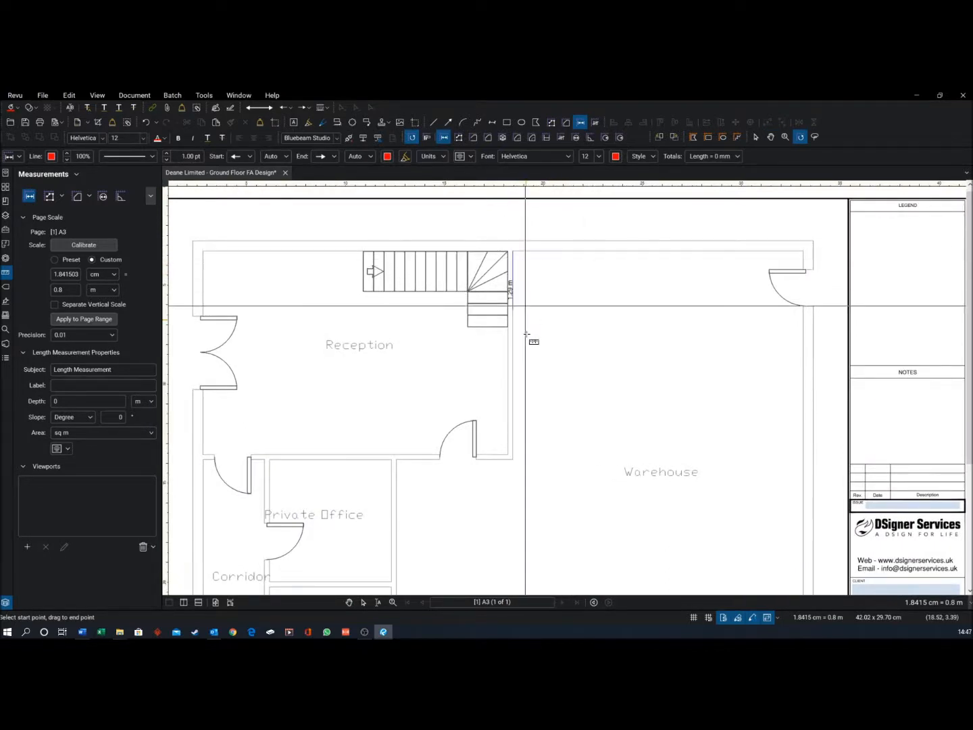
{"action": "left_click", "coordinate": [513, 460]}
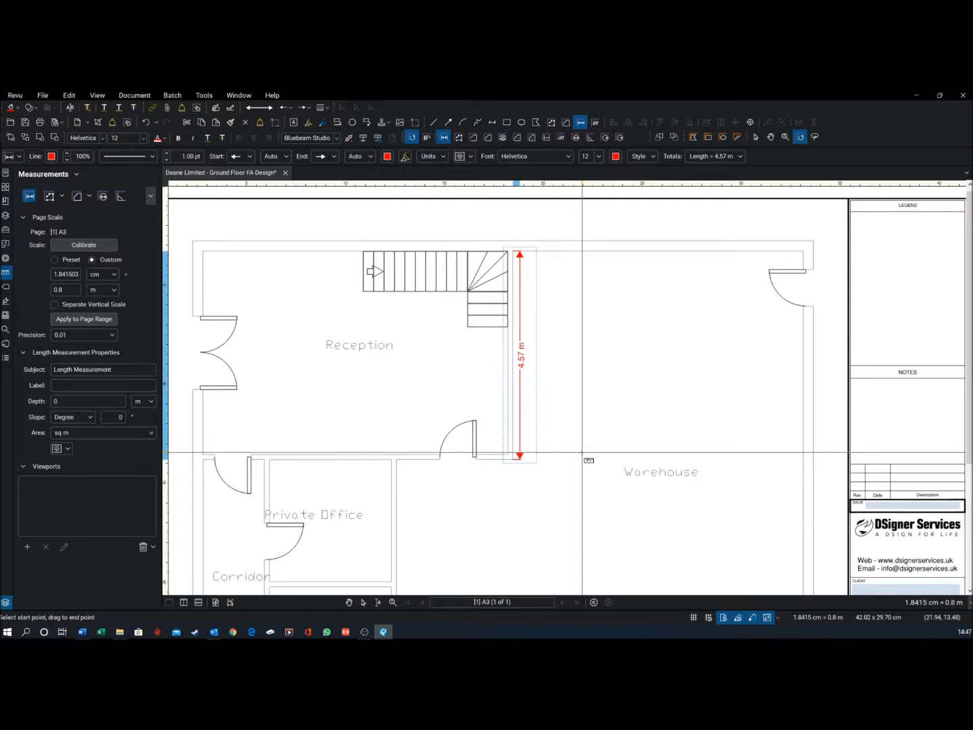
Add a length measurement along the Warehouse's upper wall, from its upper-right corner to the Reception wall.
{"action": "scroll", "coordinate": [581, 452], "scroll_direction": "down", "scroll_amount": 4}
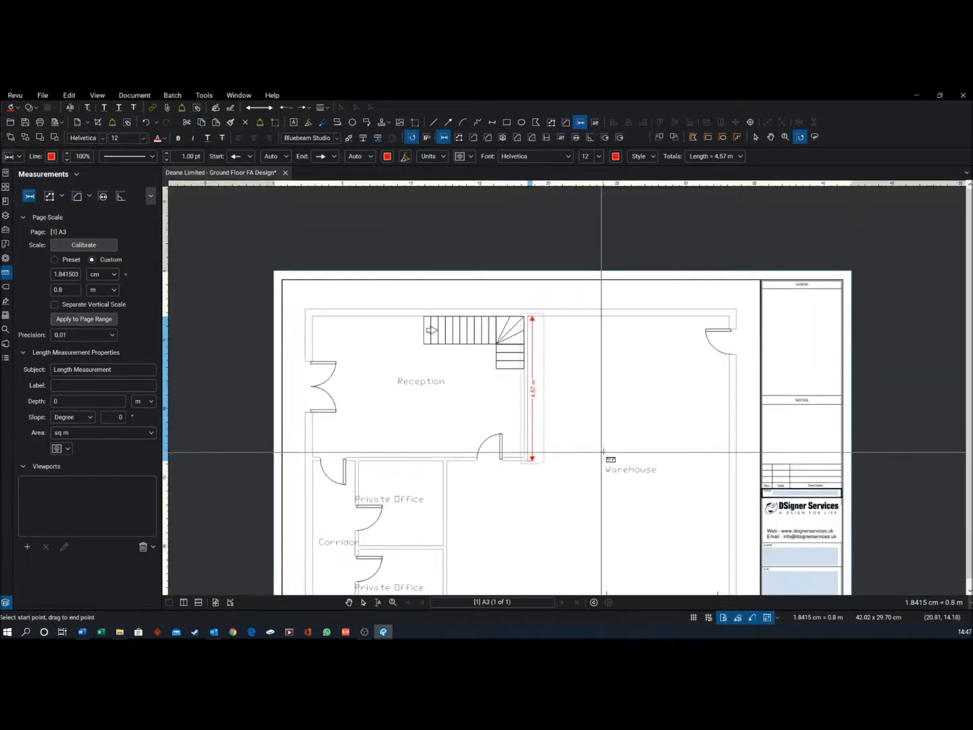
{"action": "scroll", "coordinate": [652, 333], "scroll_direction": "up", "scroll_amount": 2}
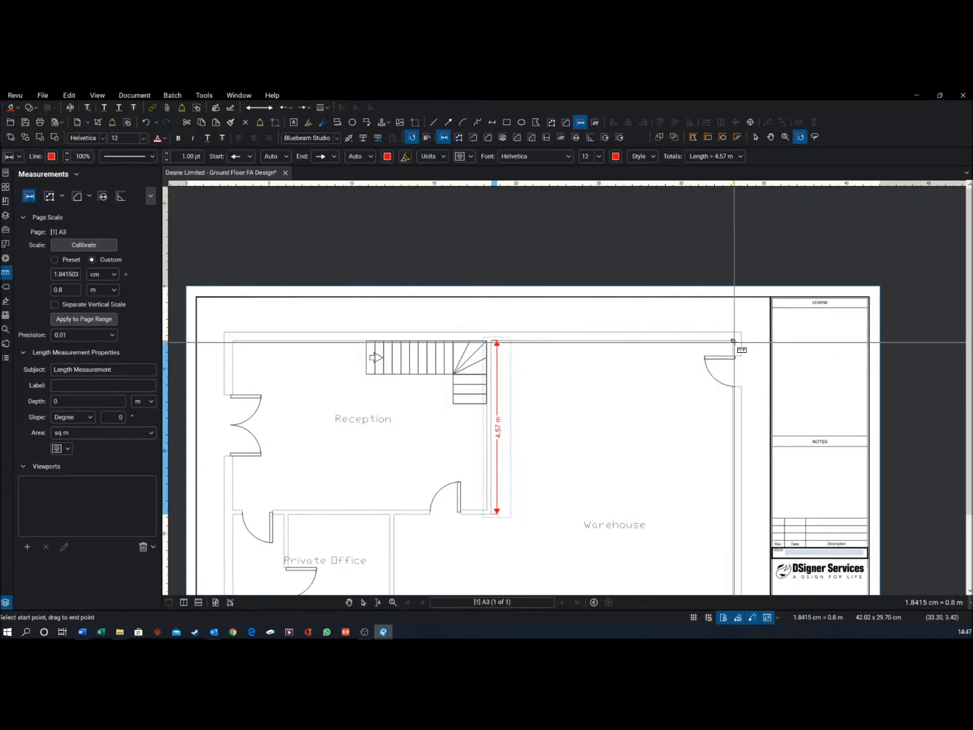
{"action": "left_click_drag", "start_coordinate": [733, 342], "coordinate": [492, 343]}
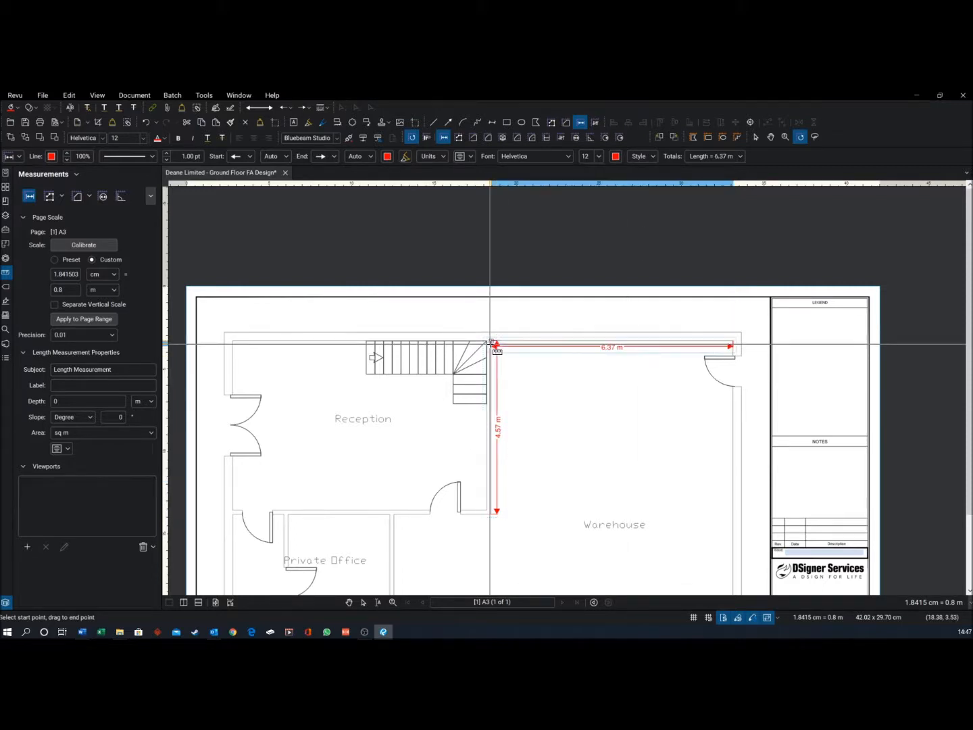
{"action": "scroll", "coordinate": [608, 412], "scroll_direction": "down", "scroll_amount": 5}
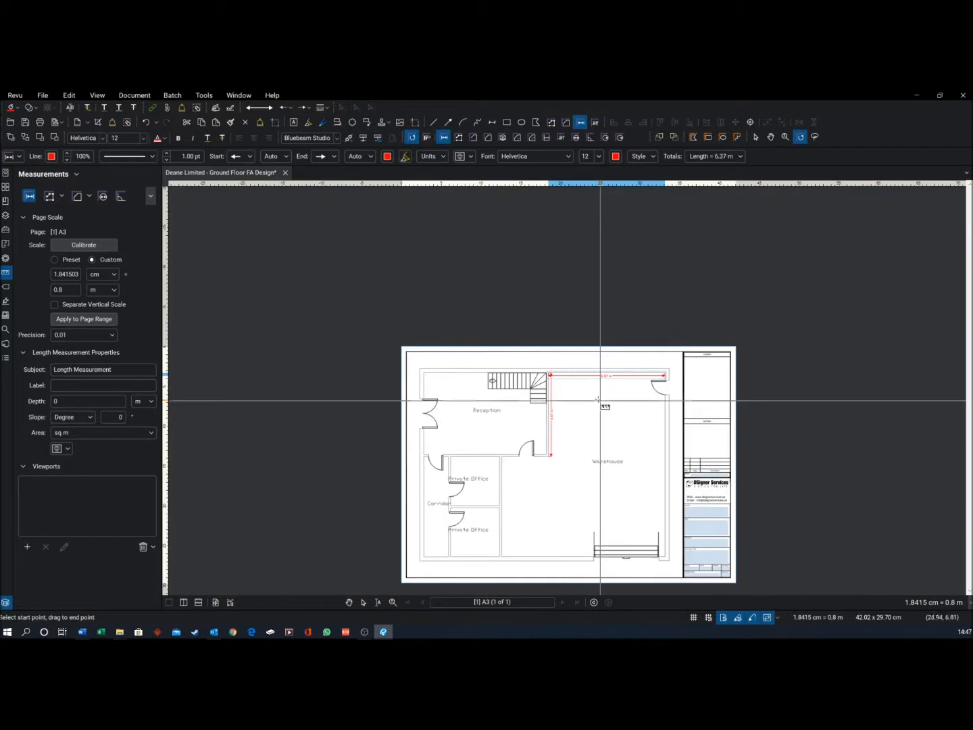
{"action": "scroll", "coordinate": [597, 426], "scroll_direction": "up", "scroll_amount": 3}
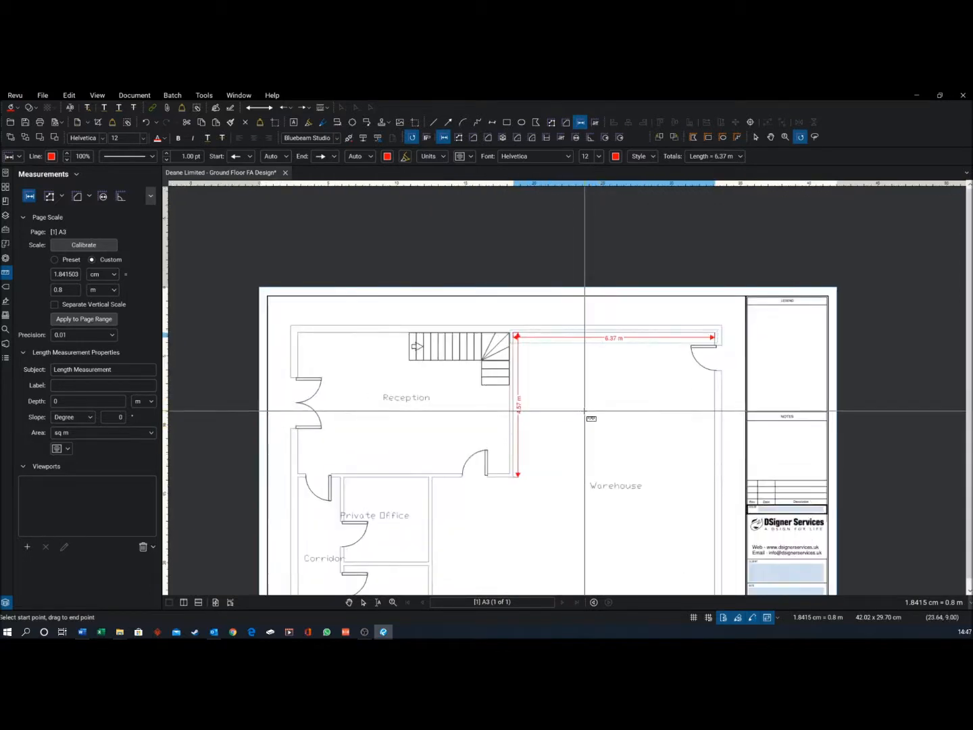
{"action": "right_click", "coordinate": [579, 409]}
{"action": "left_click", "coordinate": [573, 404]}
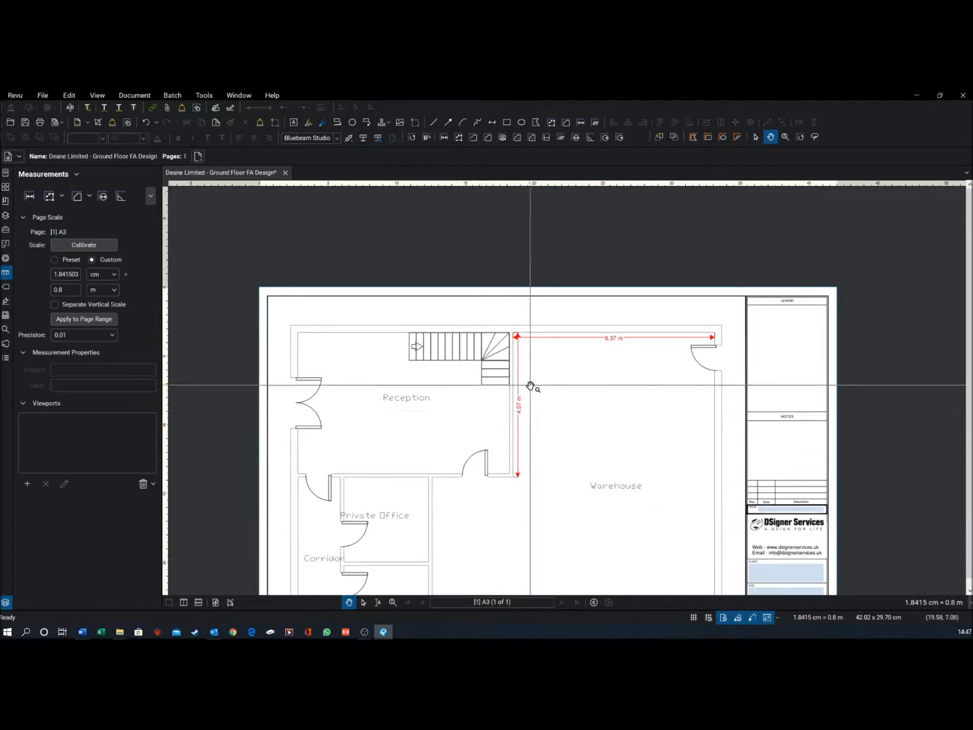
Delete the two length measurements on the Warehouse's left and upper walls.
{"action": "left_click", "coordinate": [520, 419]}
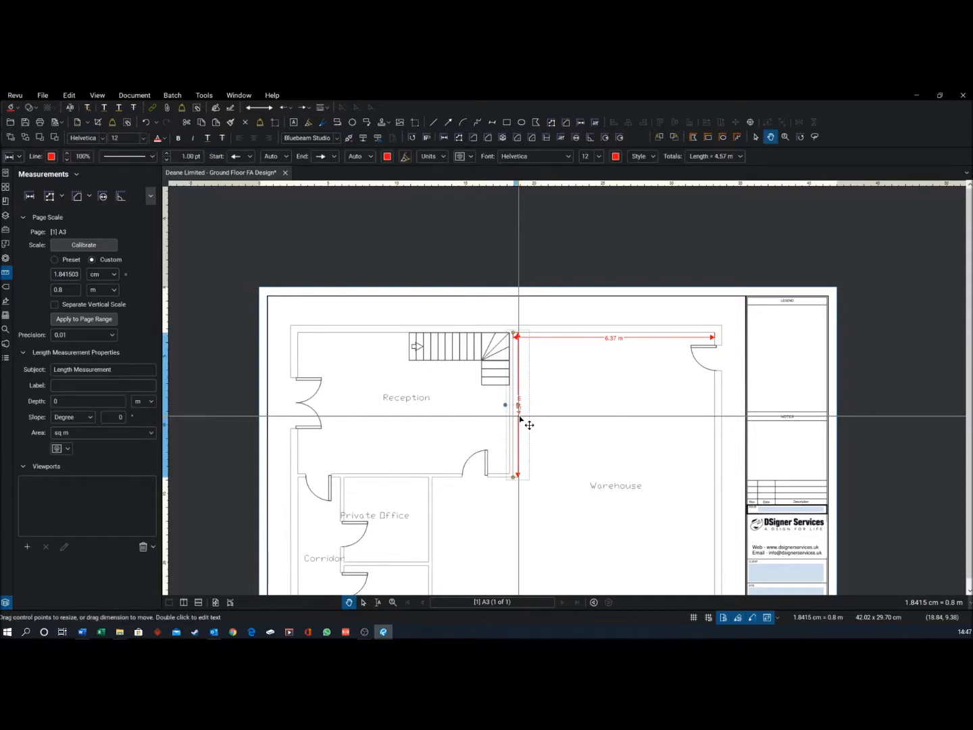
{"action": "key", "text": "Delete"}
{"action": "left_click", "coordinate": [565, 337]}
{"action": "key", "text": "Delete"}
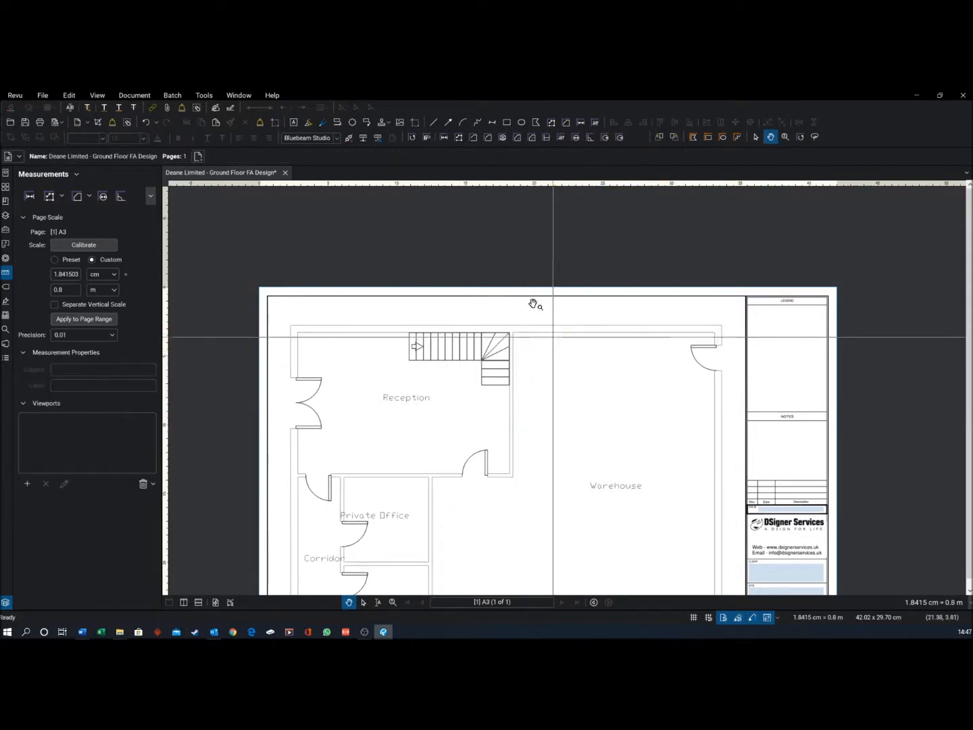
Add a polylength measurement along the Warehouse's inner walls, from its upper-right corner around the Reception corner to the lower wall beside the private offices.
{"action": "left_click", "coordinate": [202, 97]}
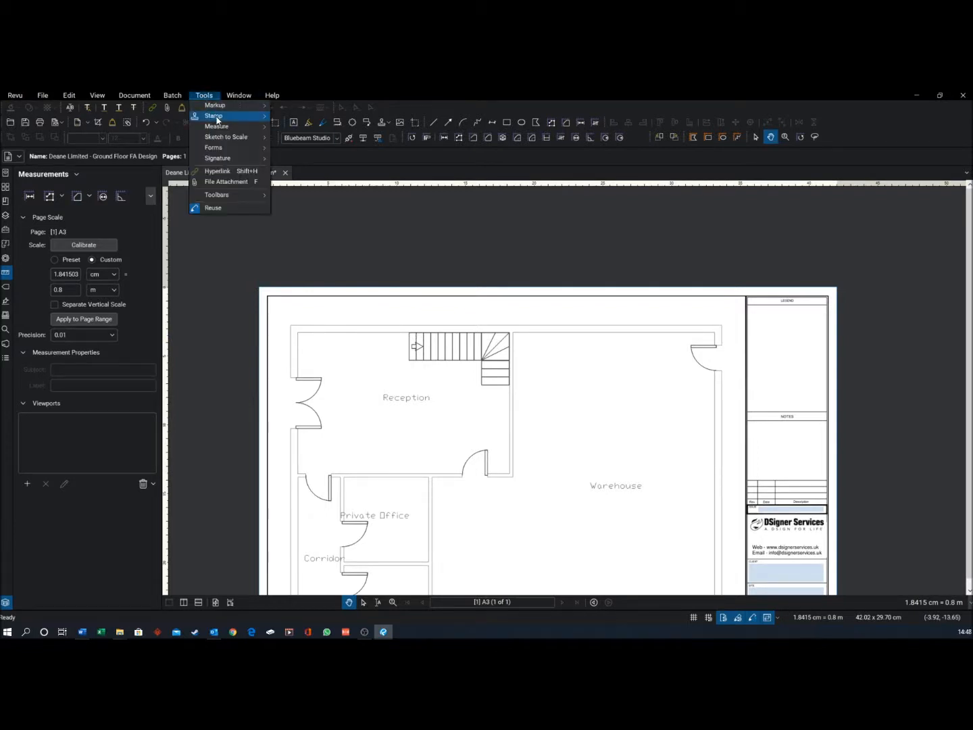
{"action": "mouse_move", "coordinate": [264, 127]}
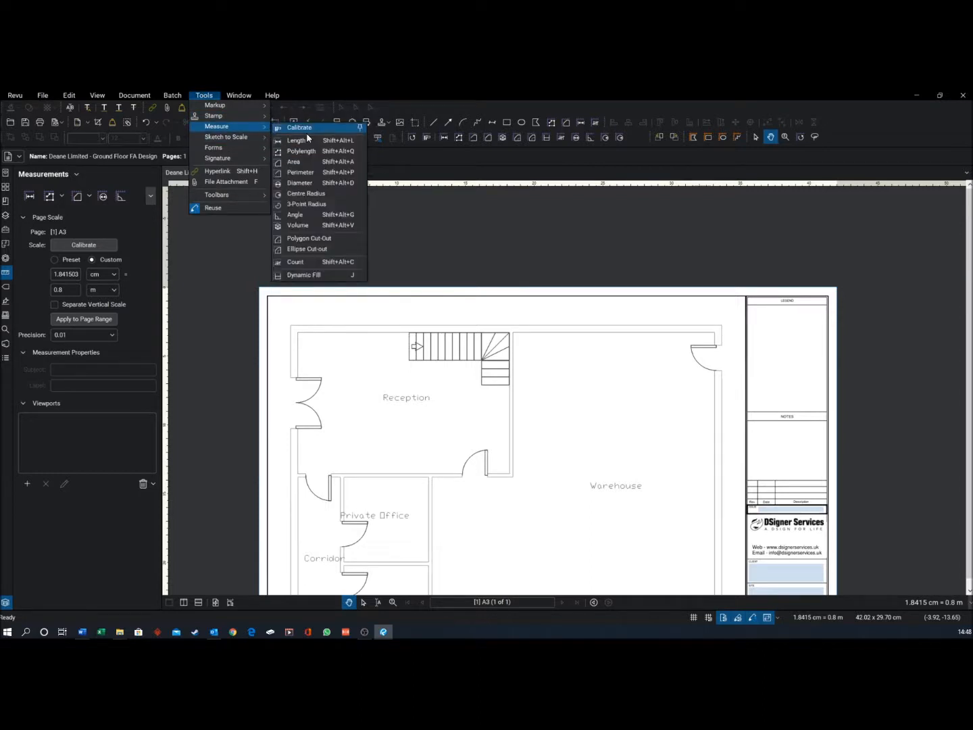
{"action": "left_click", "coordinate": [306, 151]}
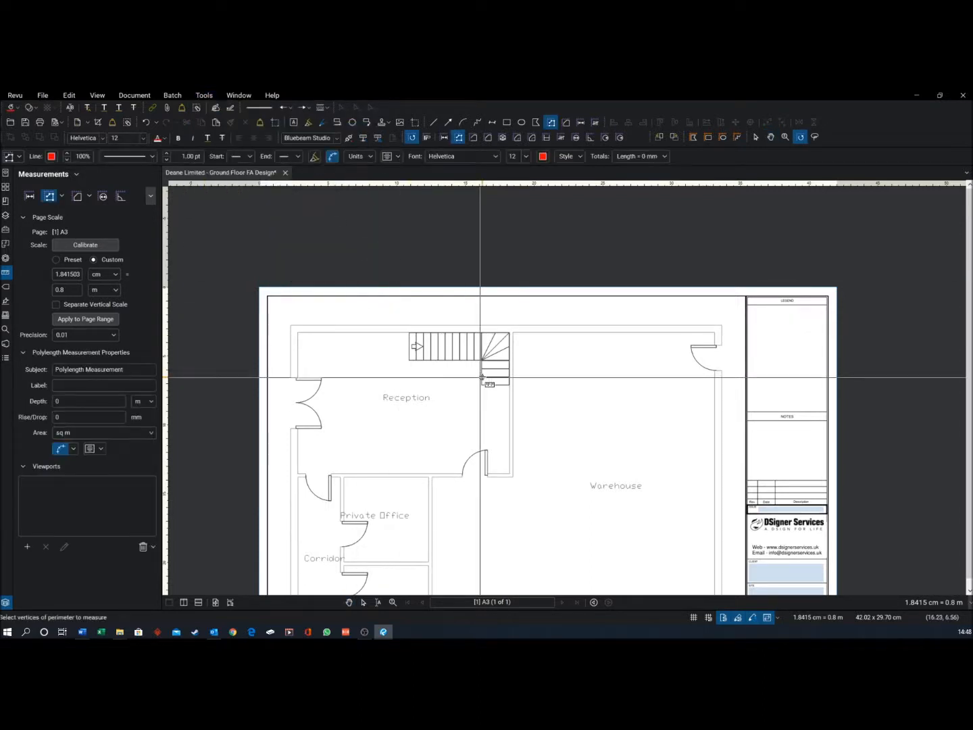
{"action": "scroll", "coordinate": [513, 402], "scroll_direction": "down", "scroll_amount": 3}
{"action": "scroll", "coordinate": [514, 392], "scroll_direction": "up", "scroll_amount": 1}
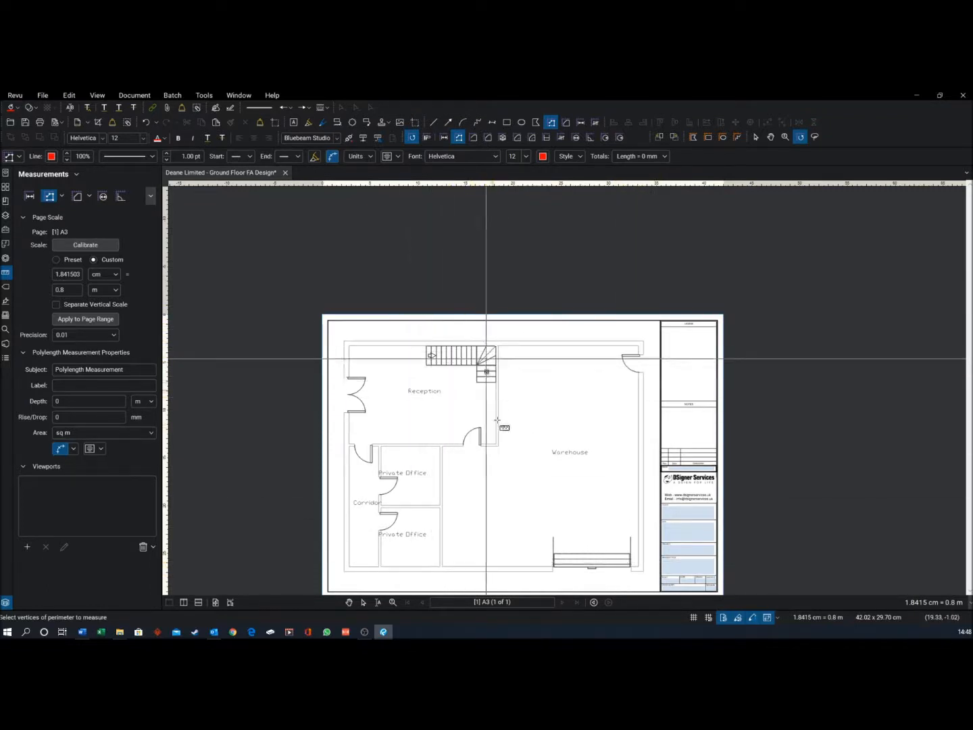
{"action": "left_click", "coordinate": [638, 347]}
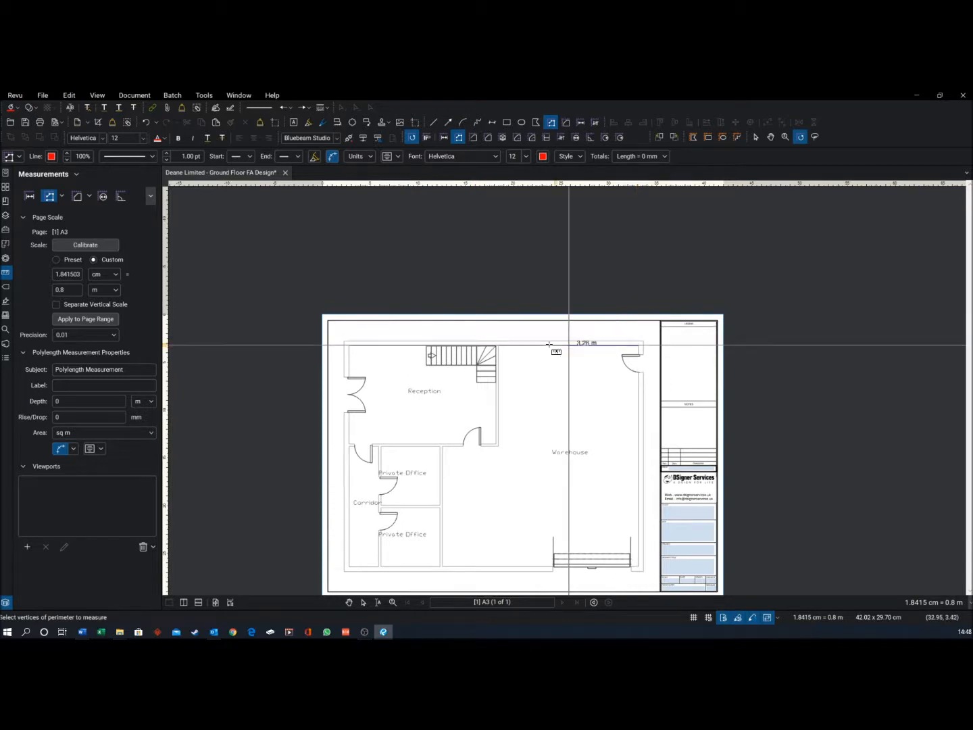
{"action": "left_click", "coordinate": [498, 350]}
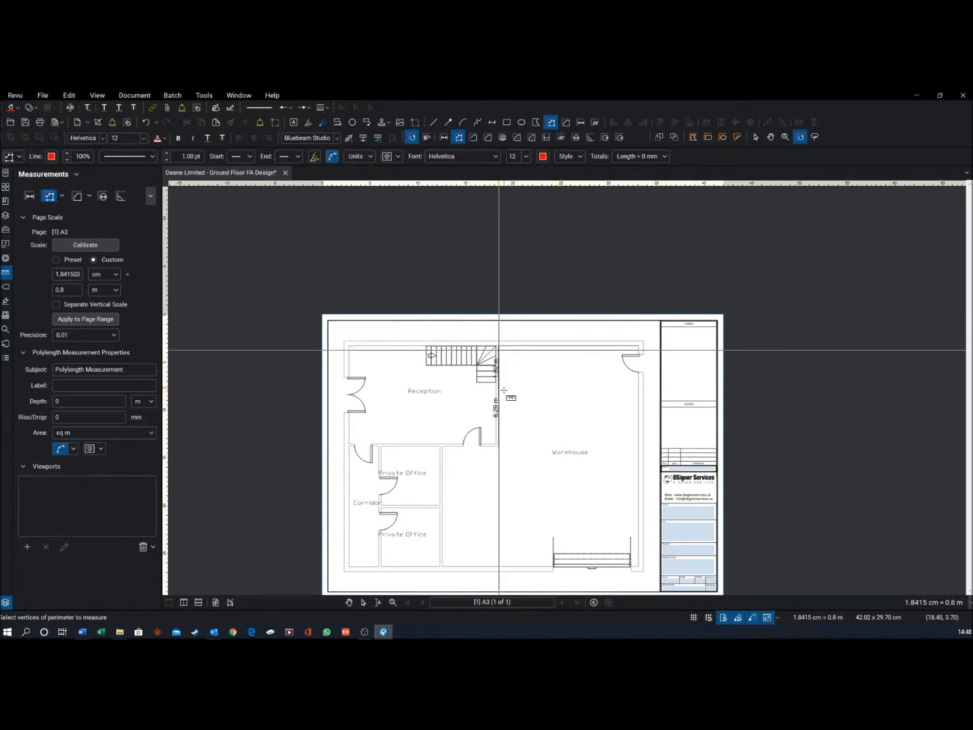
{"action": "left_click", "coordinate": [498, 445]}
{"action": "left_click", "coordinate": [443, 446]}
{"action": "double_click", "coordinate": [442, 567]}
{"action": "scroll", "coordinate": [486, 530], "scroll_direction": "up", "scroll_amount": 3}
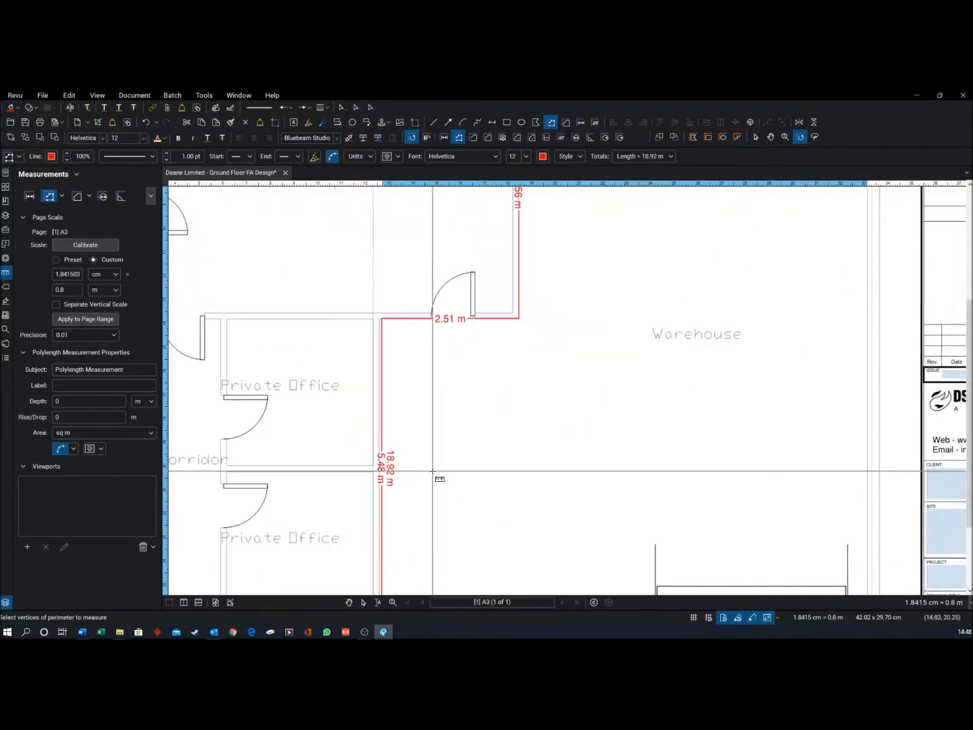
{"action": "scroll", "coordinate": [419, 425], "scroll_direction": "down", "scroll_amount": 3}
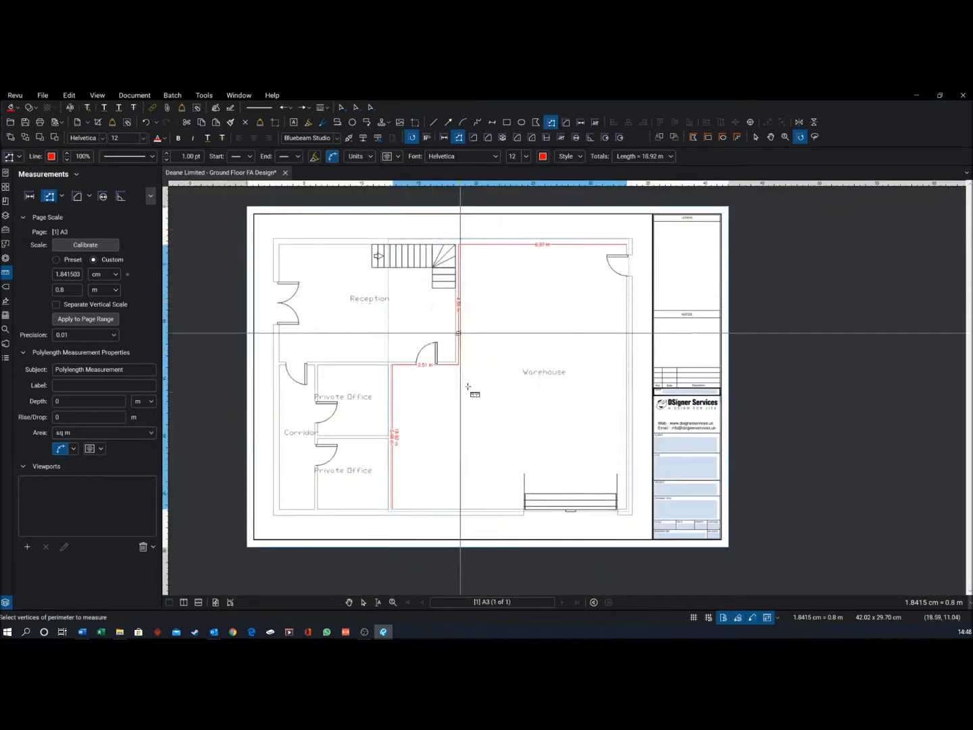
{"action": "scroll", "coordinate": [432, 365], "scroll_direction": "up", "scroll_amount": 2}
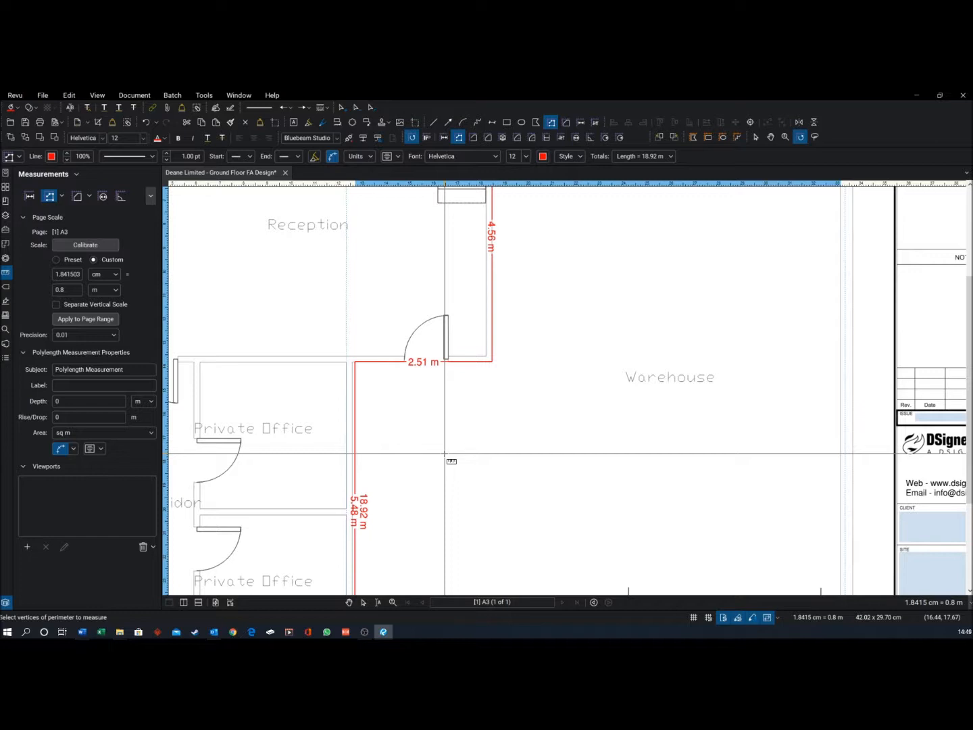
Sketch a freehand polylength measurement about 11 m long inside the Warehouse, running down from near the upper wall and across toward the private offices.
{"action": "scroll", "coordinate": [444, 453], "scroll_direction": "down", "scroll_amount": 5}
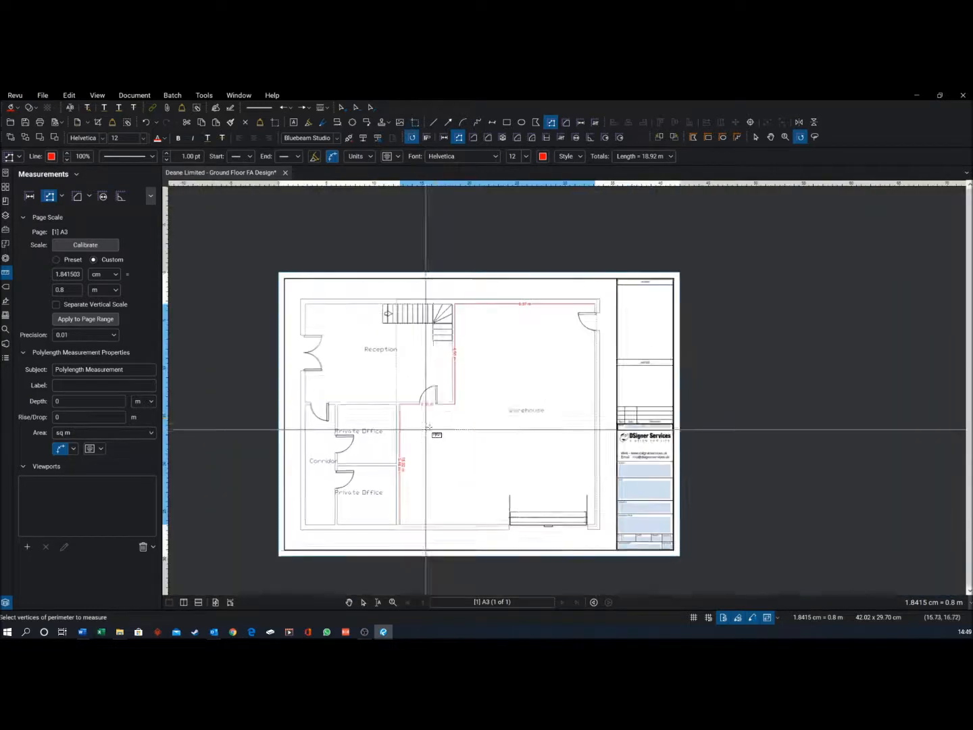
{"action": "left_click", "coordinate": [525, 332]}
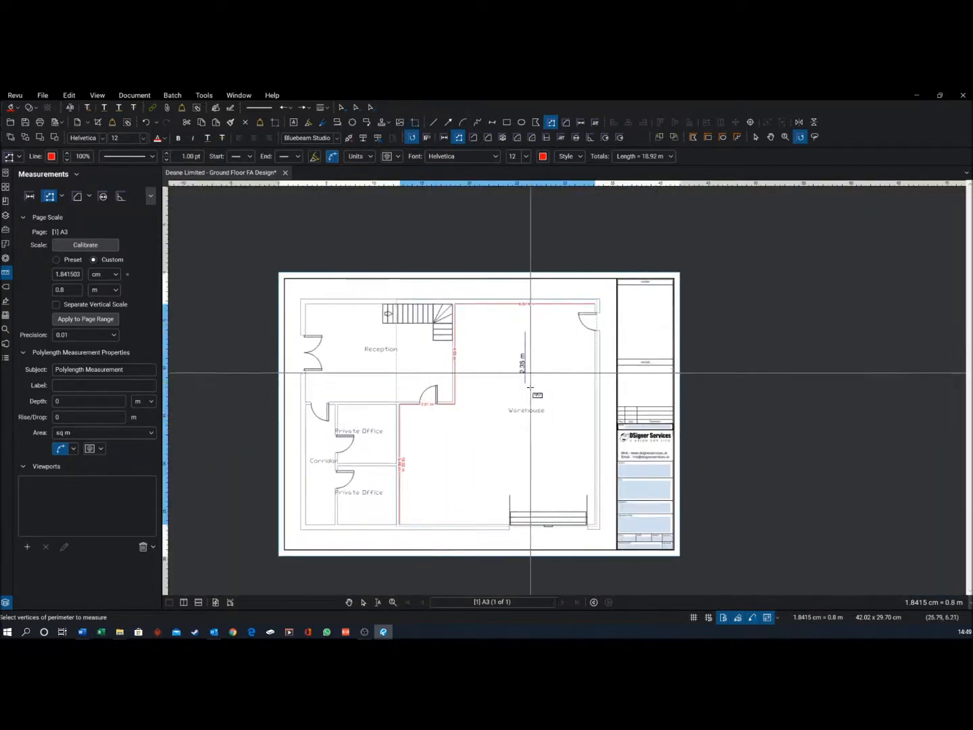
{"action": "left_click", "coordinate": [526, 478]}
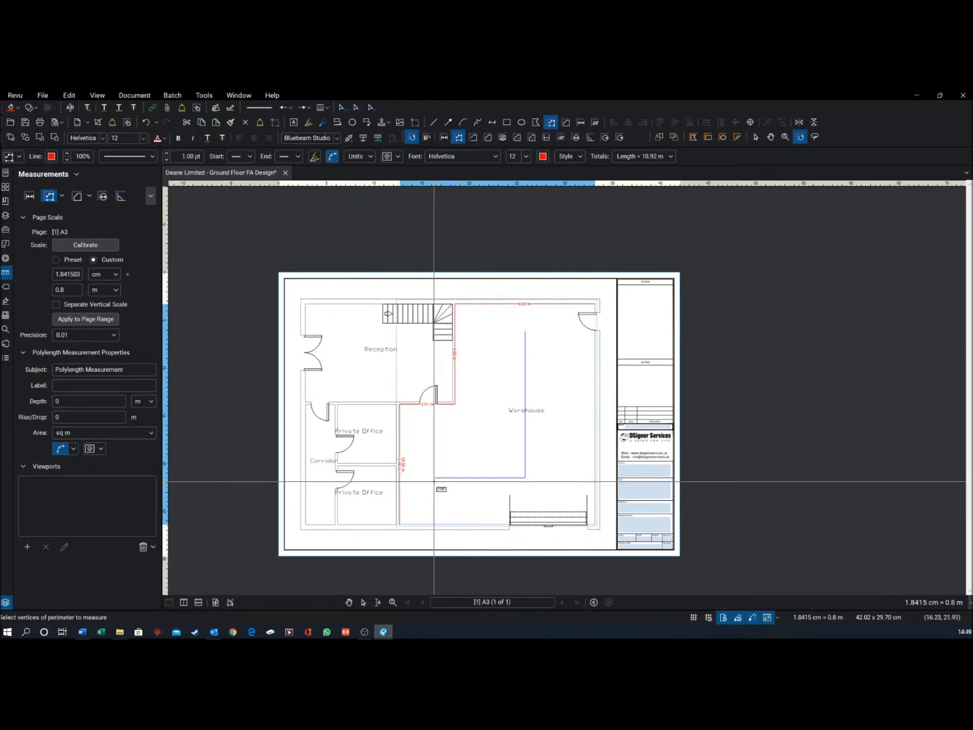
{"action": "double_click", "coordinate": [434, 479]}
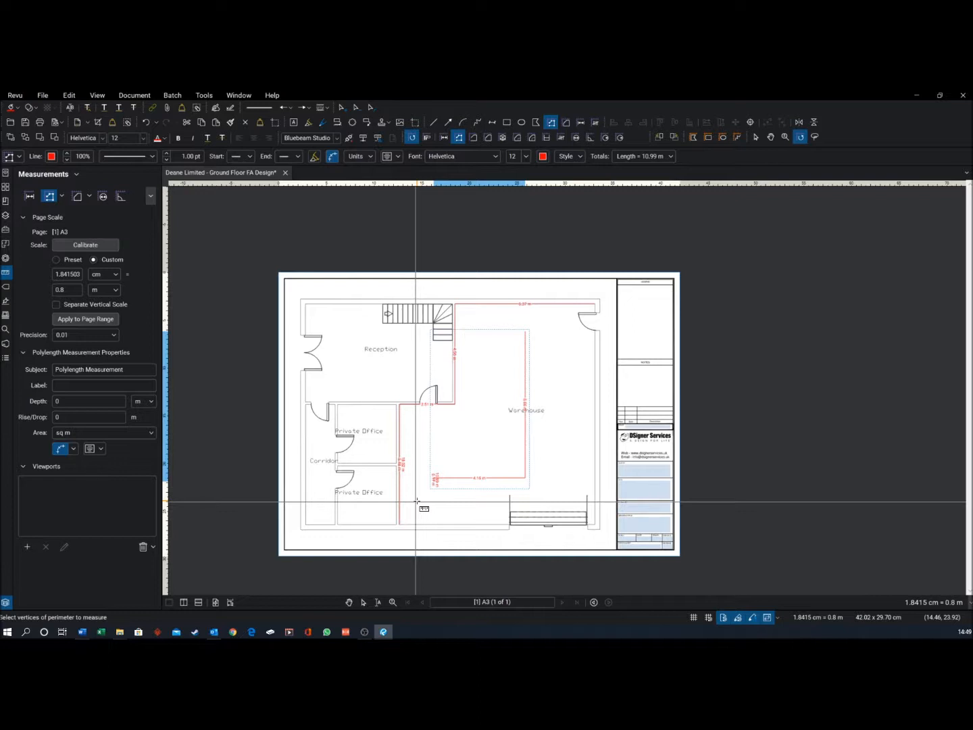
Delete the polylength measurements in the Warehouse, including the one along its inner walls.
{"action": "key", "text": "Escape"}
{"action": "left_click", "coordinate": [400, 469]}
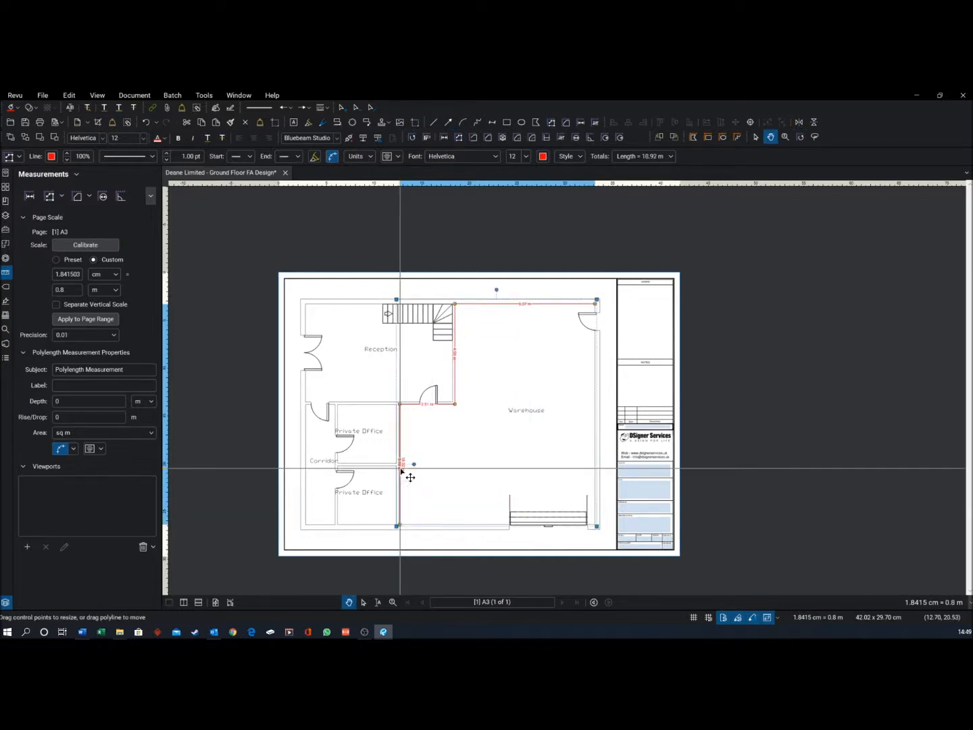
{"action": "key", "text": "Delete"}
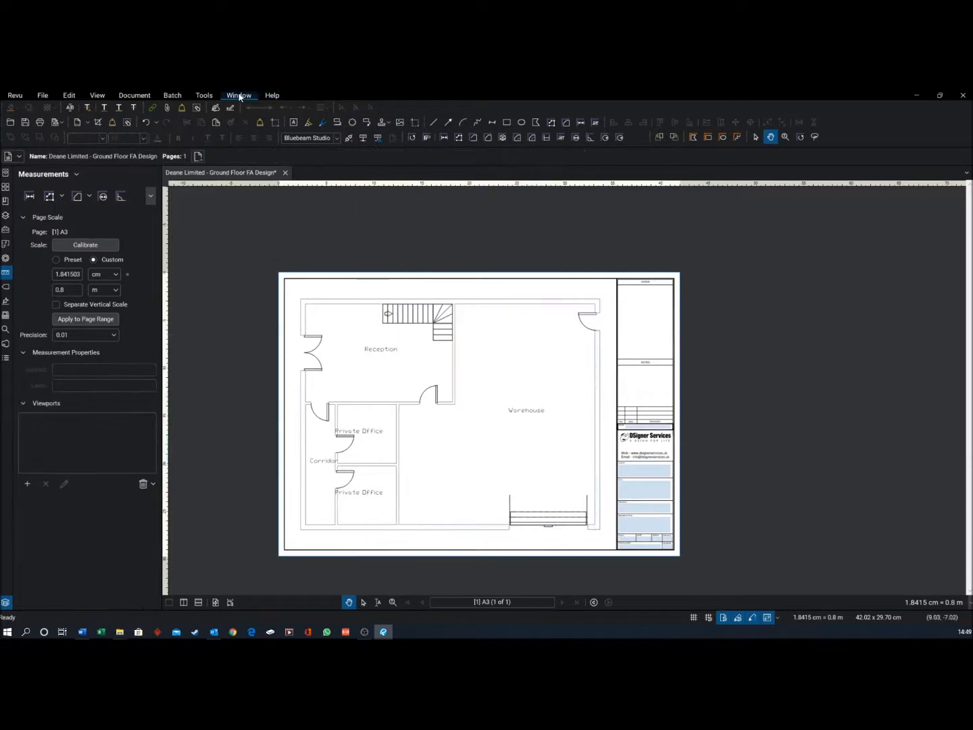
Add an area measurement covering the Warehouse floor, following its inner wall corners around Reception and the private offices.
{"action": "left_click", "coordinate": [203, 96]}
{"action": "mouse_move", "coordinate": [246, 131]}
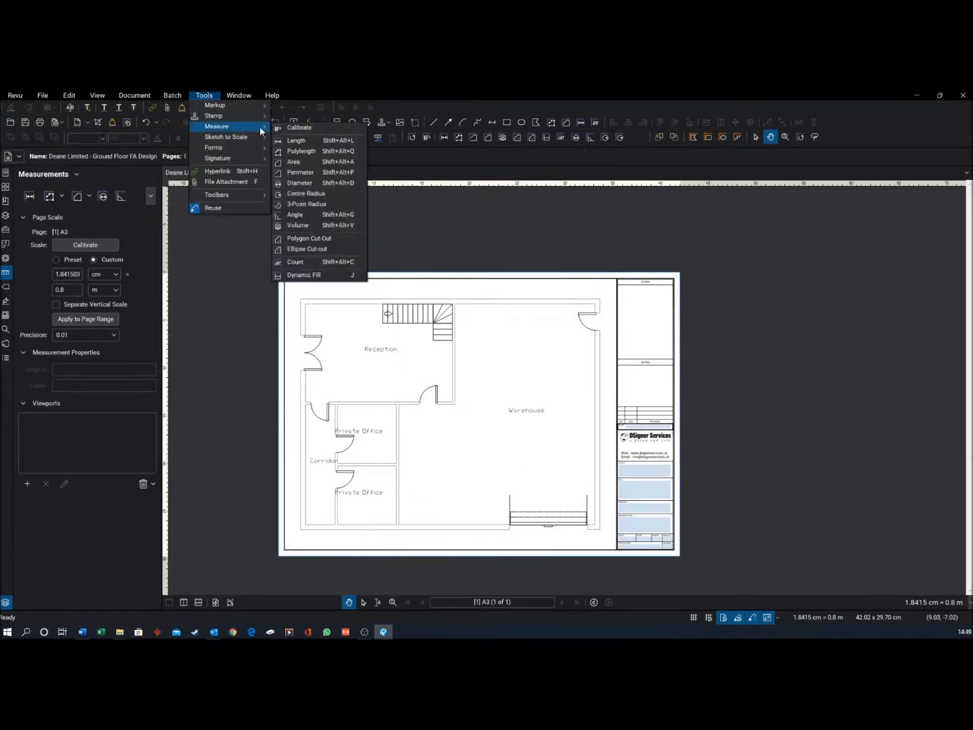
{"action": "left_click", "coordinate": [300, 162]}
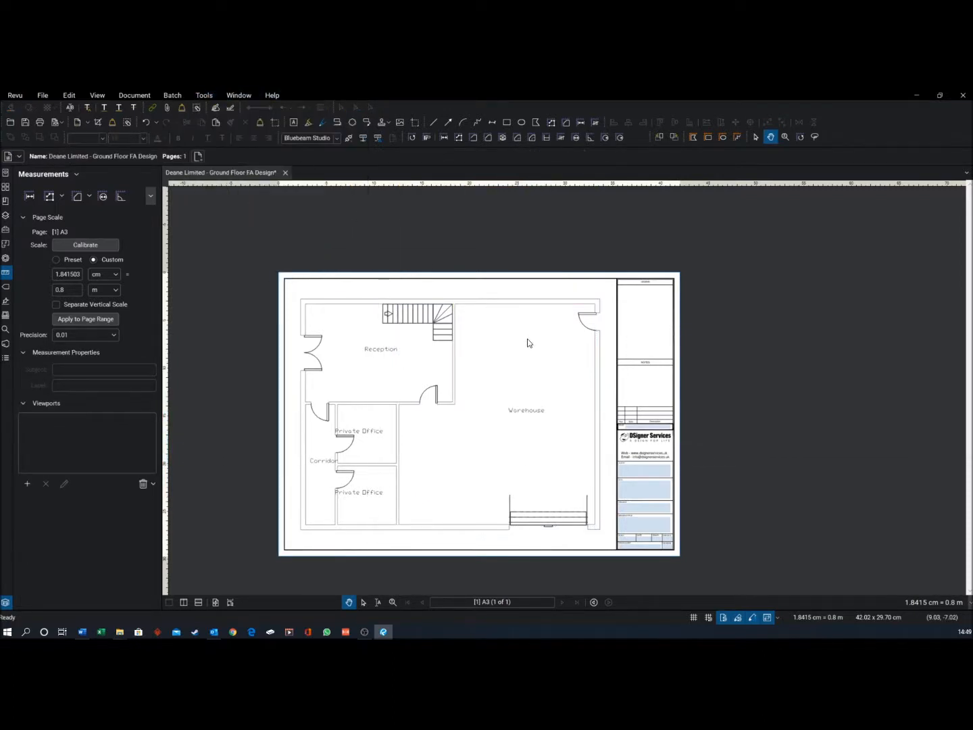
{"action": "scroll", "coordinate": [447, 302], "scroll_direction": "up", "scroll_amount": 3}
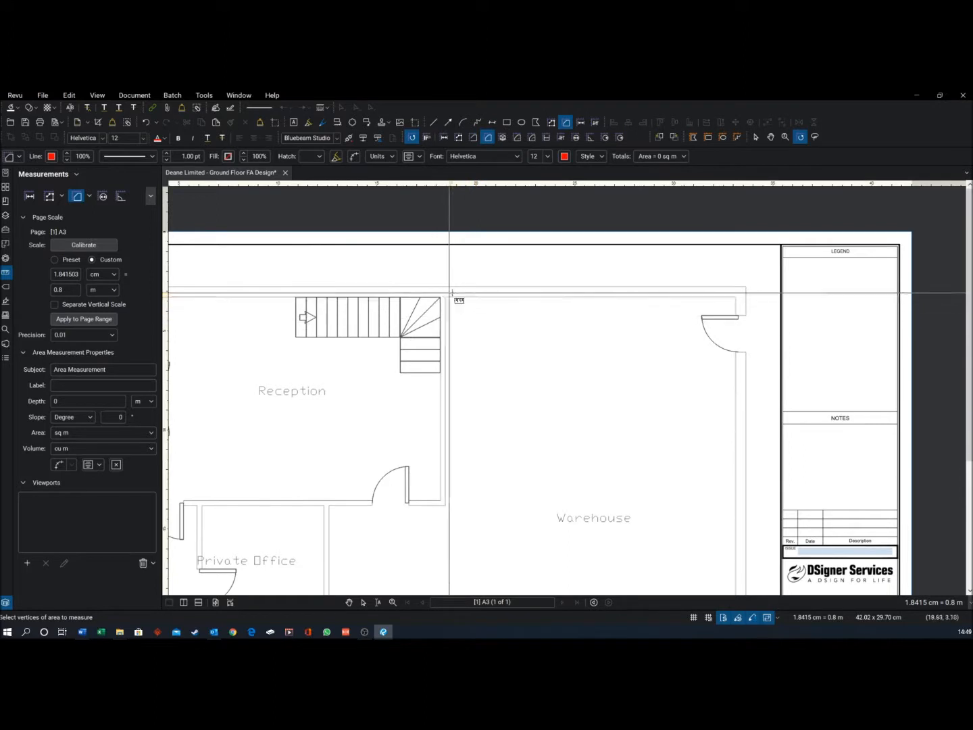
{"action": "left_click", "coordinate": [445, 298]}
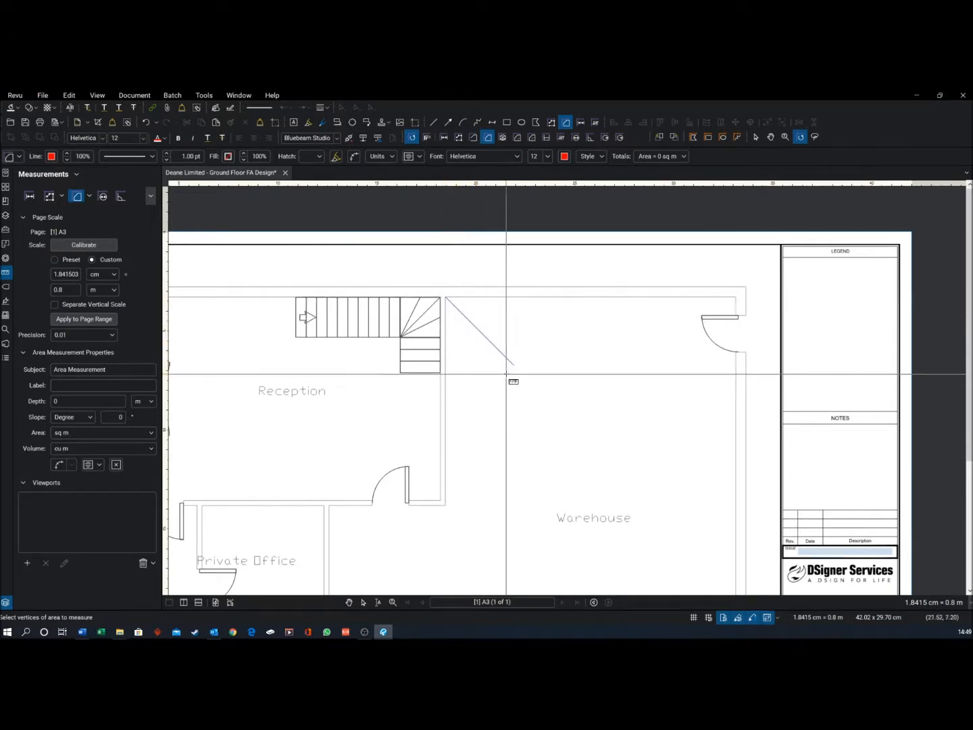
{"action": "scroll", "coordinate": [507, 419], "scroll_direction": "down", "scroll_amount": 5}
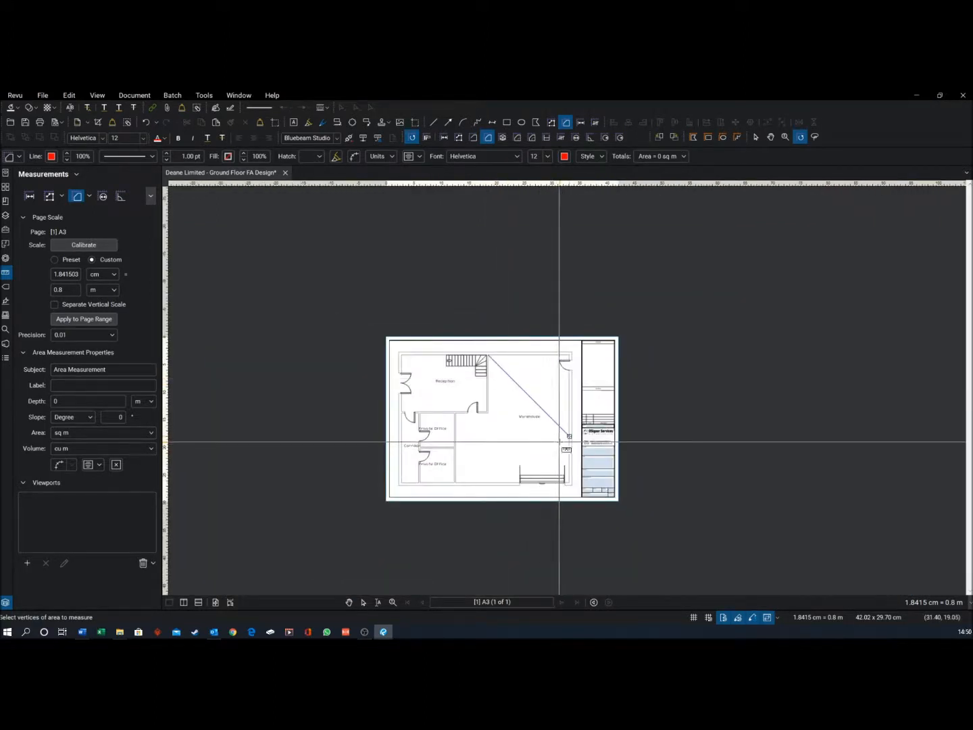
{"action": "left_click", "coordinate": [567, 355]}
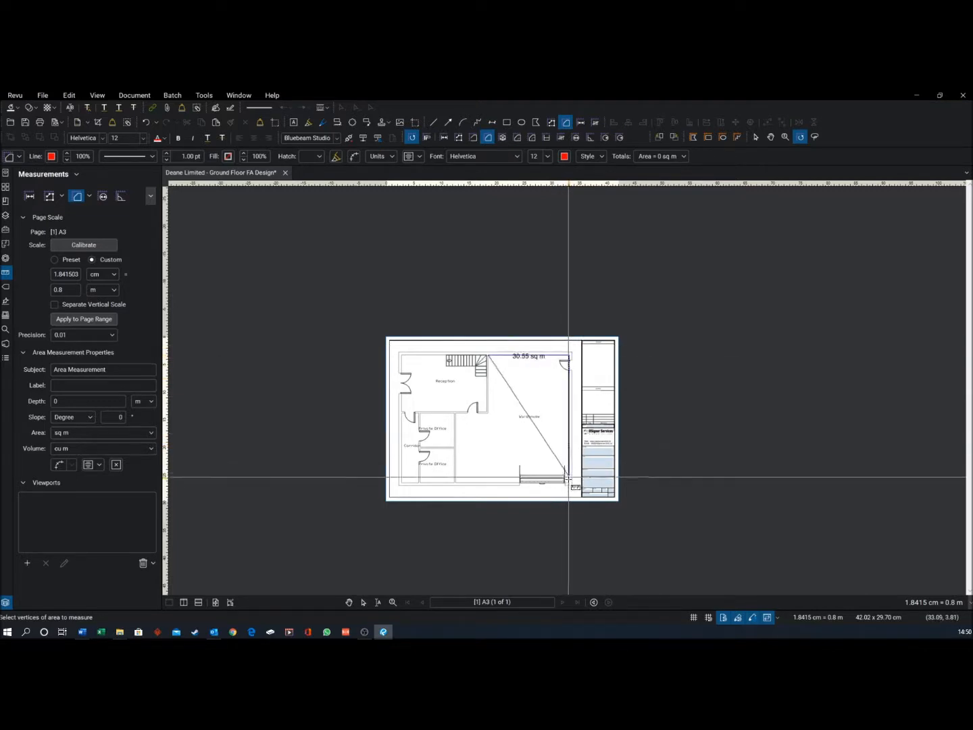
{"action": "scroll", "coordinate": [569, 483], "scroll_direction": "up", "scroll_amount": 2}
{"action": "scroll", "coordinate": [569, 482], "scroll_direction": "up", "scroll_amount": 2}
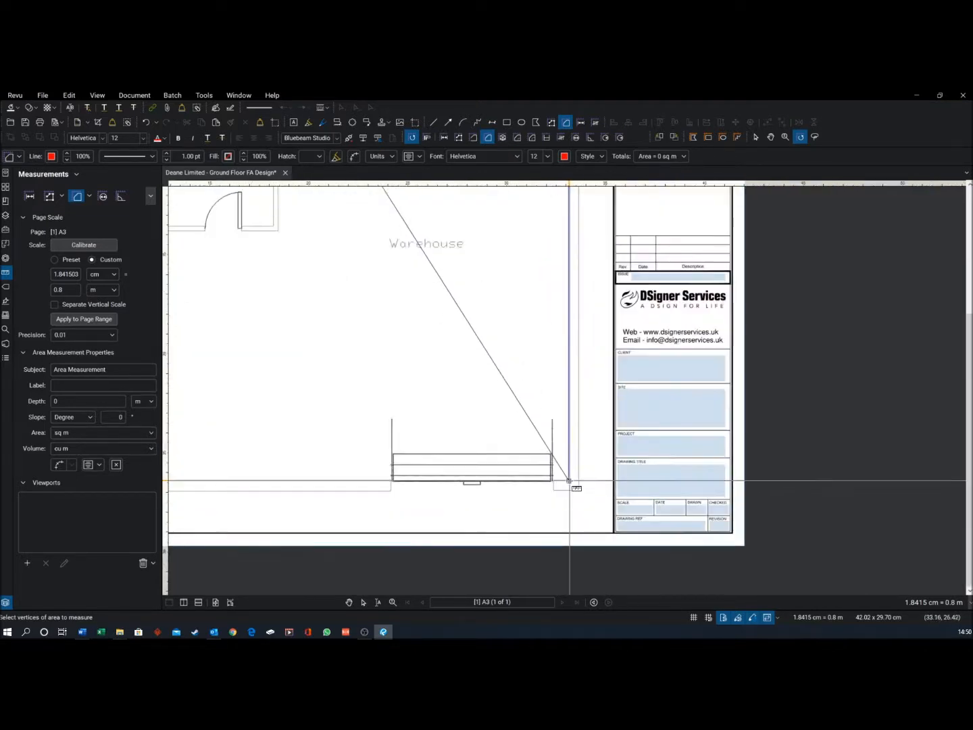
{"action": "scroll", "coordinate": [410, 493], "scroll_direction": "down", "scroll_amount": 3}
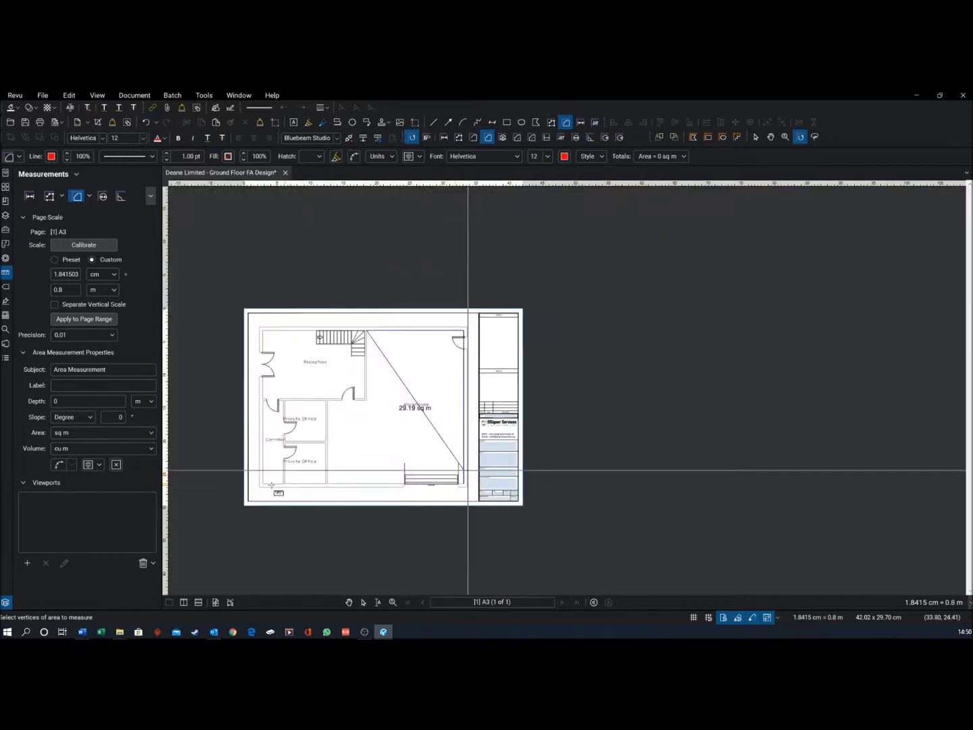
{"action": "scroll", "coordinate": [324, 483], "scroll_direction": "up", "scroll_amount": 4}
{"action": "left_click", "coordinate": [325, 482]}
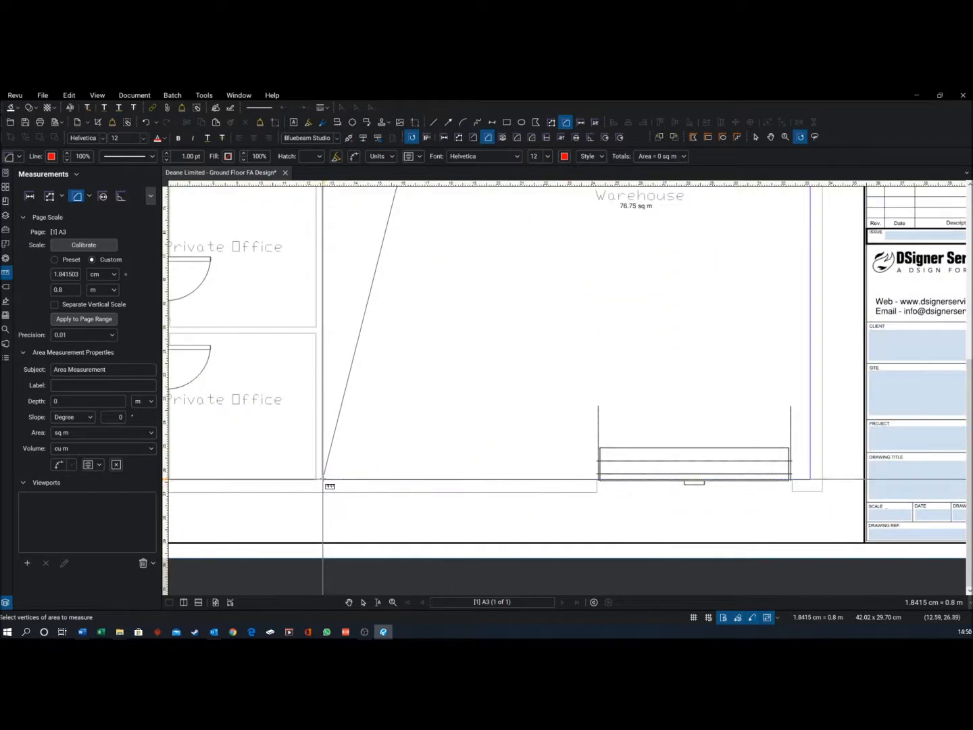
{"action": "scroll", "coordinate": [324, 483], "scroll_direction": "down", "scroll_amount": 4}
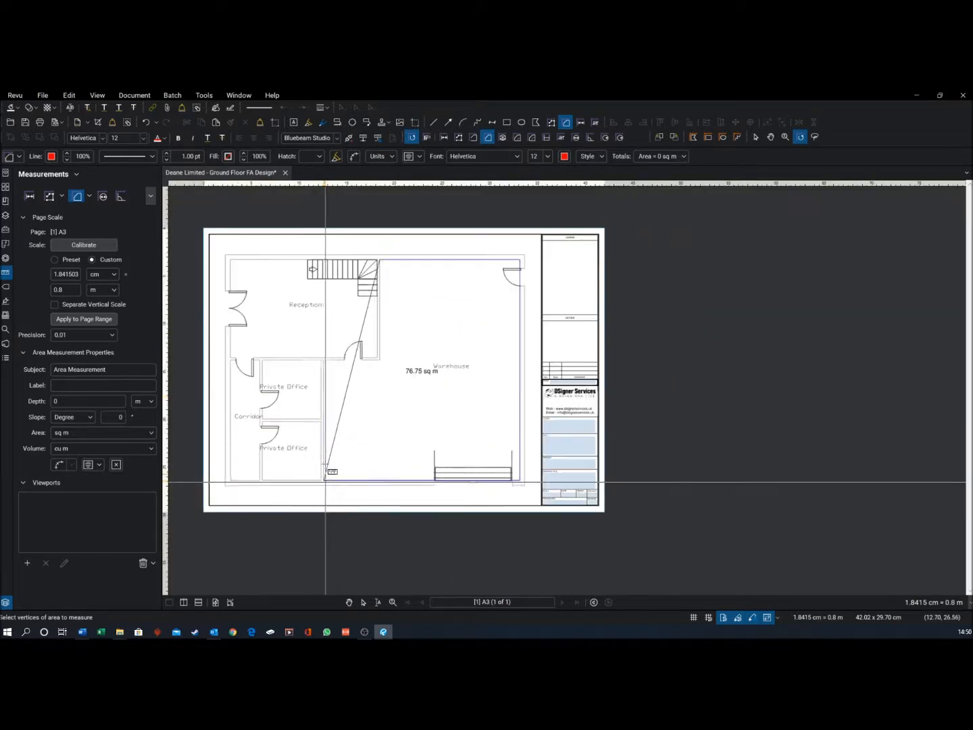
{"action": "left_click", "coordinate": [324, 361]}
{"action": "left_click", "coordinate": [380, 361]}
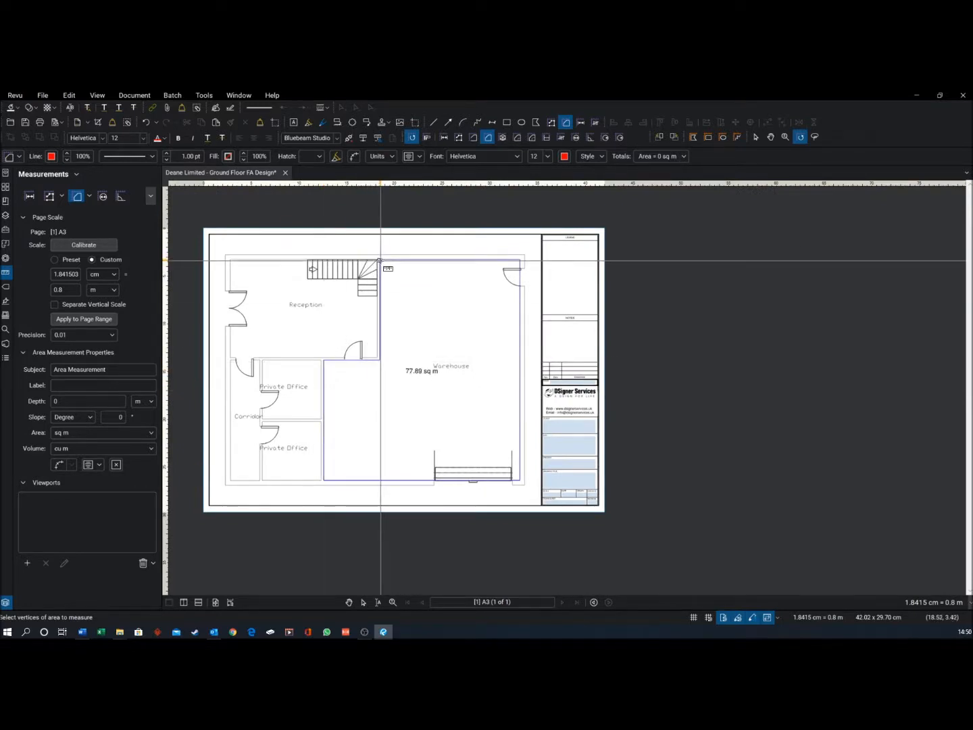
{"action": "left_click", "coordinate": [380, 258]}
{"action": "scroll", "coordinate": [396, 370], "scroll_direction": "up", "scroll_amount": 3}
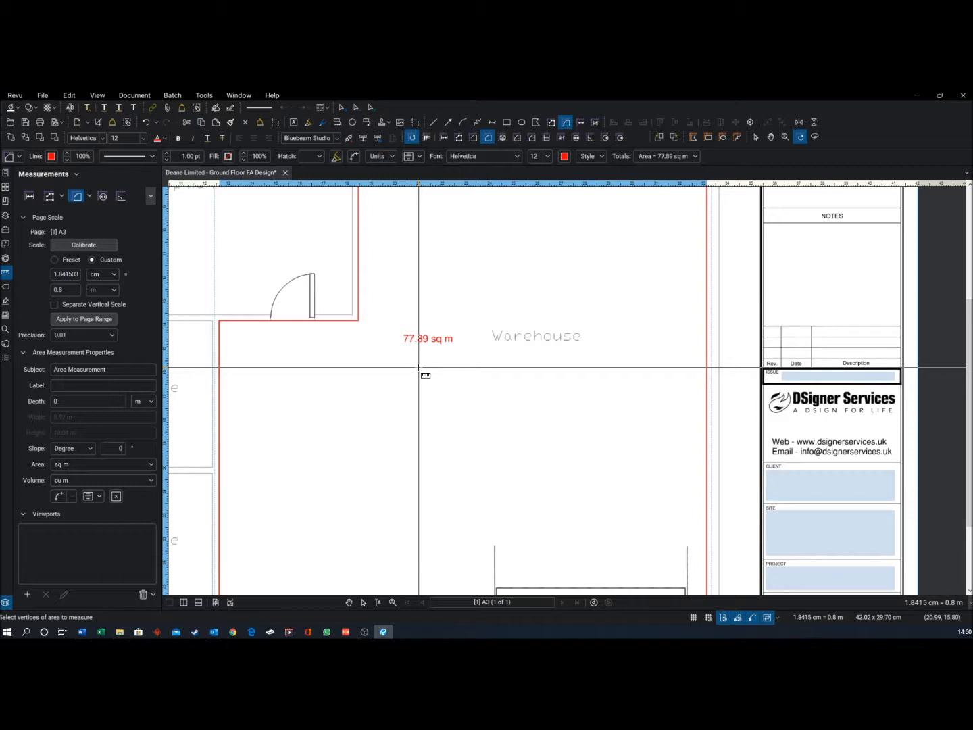
Delete the Warehouse area measurement.
{"action": "scroll", "coordinate": [419, 368], "scroll_direction": "down", "scroll_amount": 4}
{"action": "right_click", "coordinate": [419, 368]}
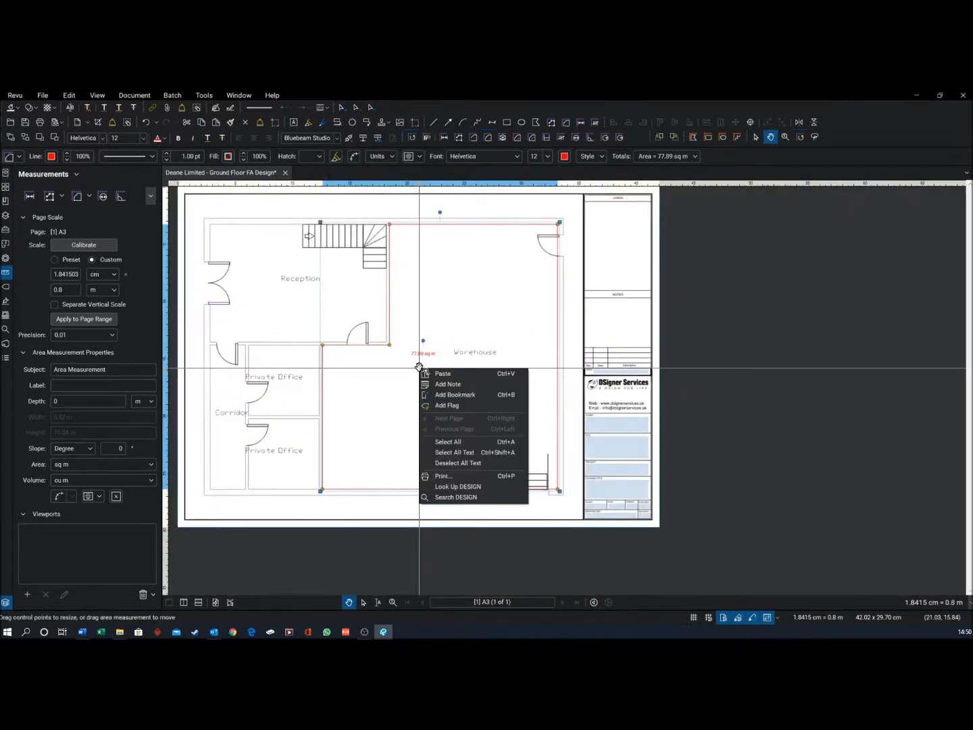
{"action": "left_click", "coordinate": [396, 376]}
{"action": "left_click", "coordinate": [383, 348]}
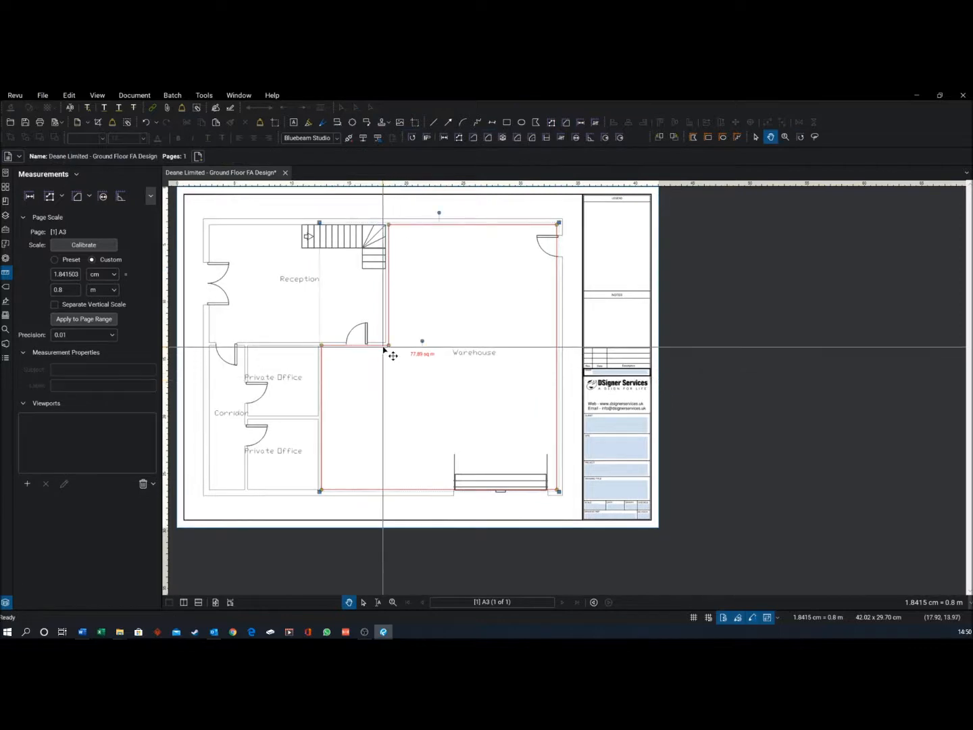
{"action": "key", "text": "Delete"}
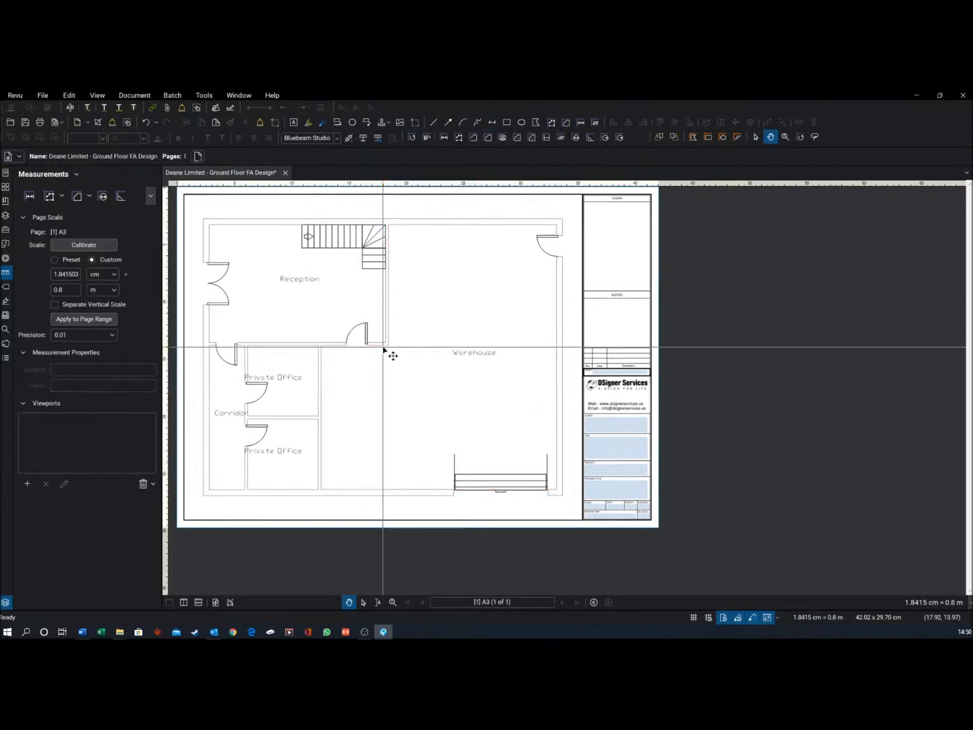
Add a perimeter measurement around the building's four outer wall corners, starting and closing at the upper-left corner.
{"action": "left_click", "coordinate": [205, 96]}
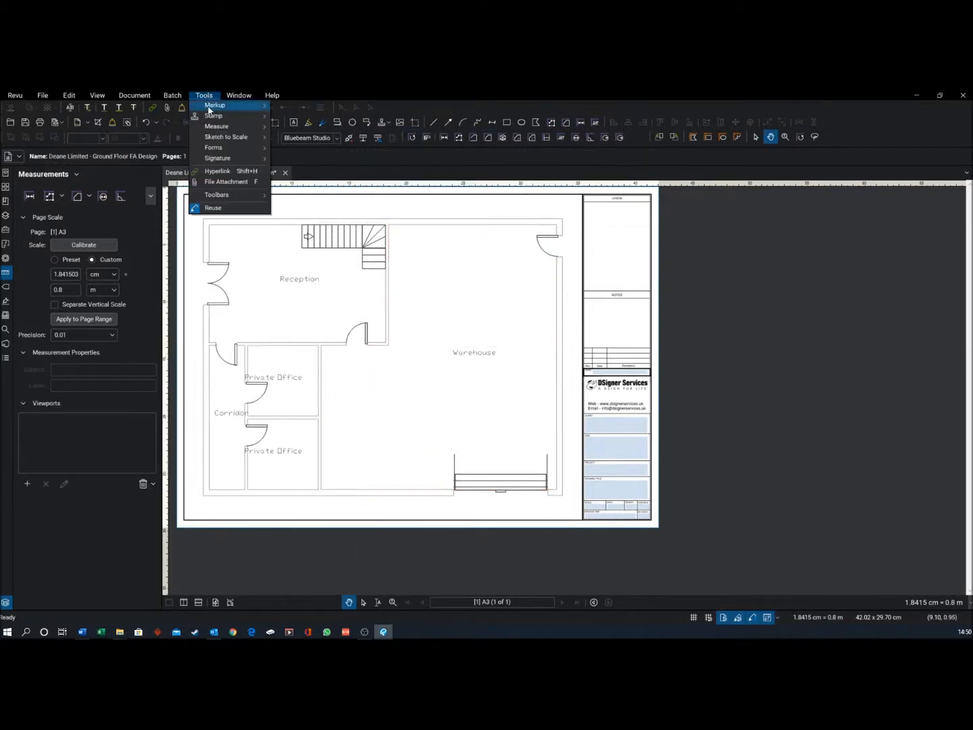
{"action": "mouse_move", "coordinate": [252, 129]}
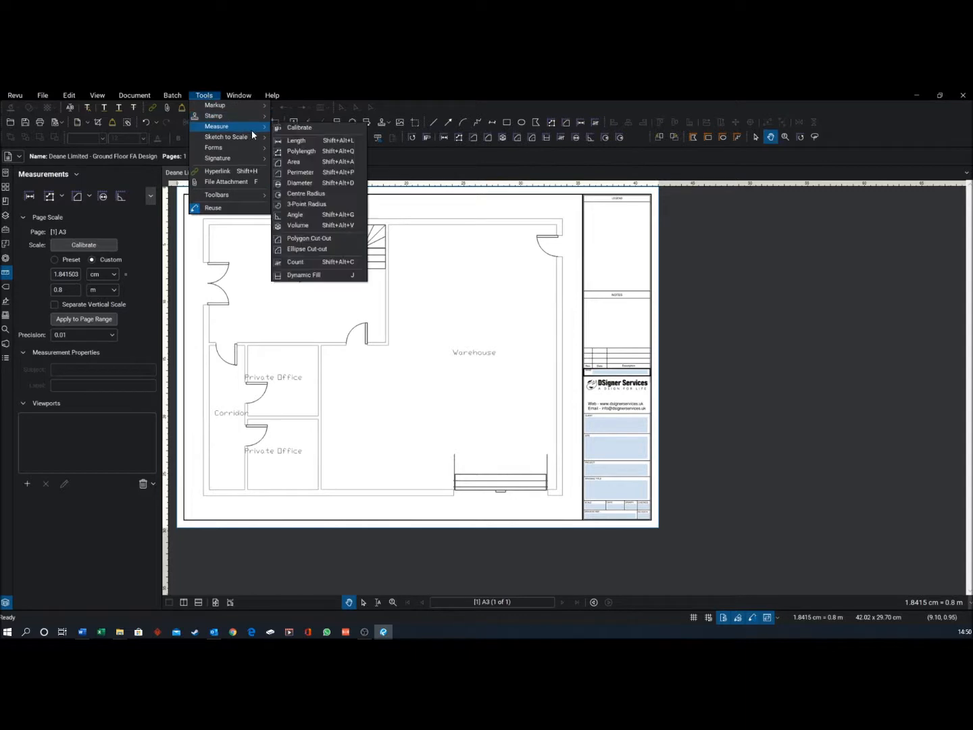
{"action": "left_click", "coordinate": [316, 171]}
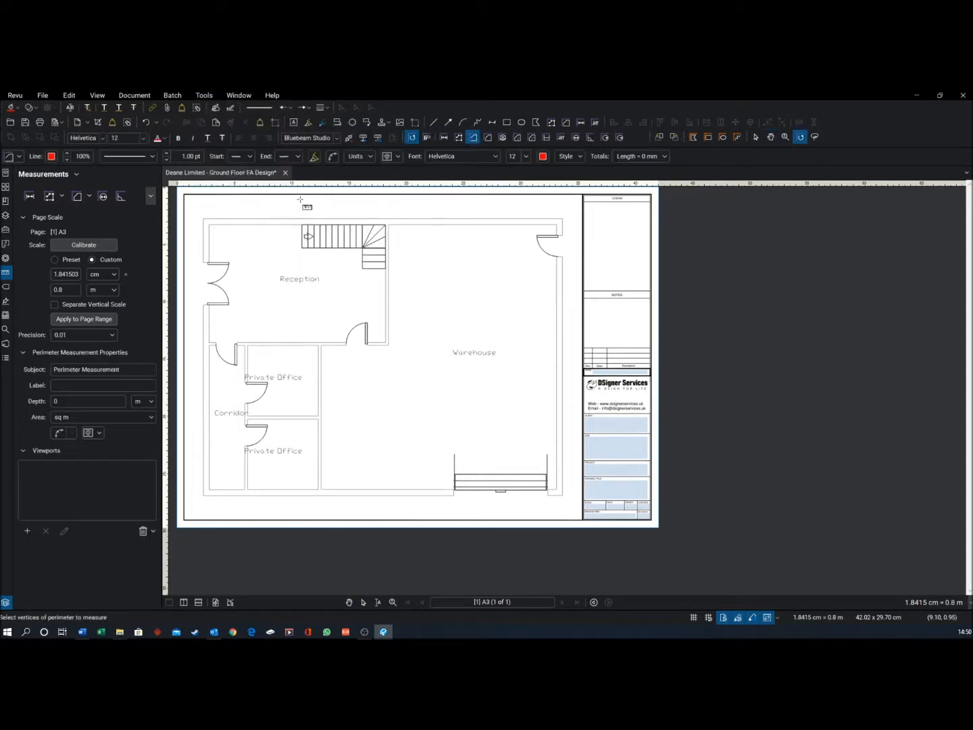
{"action": "left_click", "coordinate": [204, 220]}
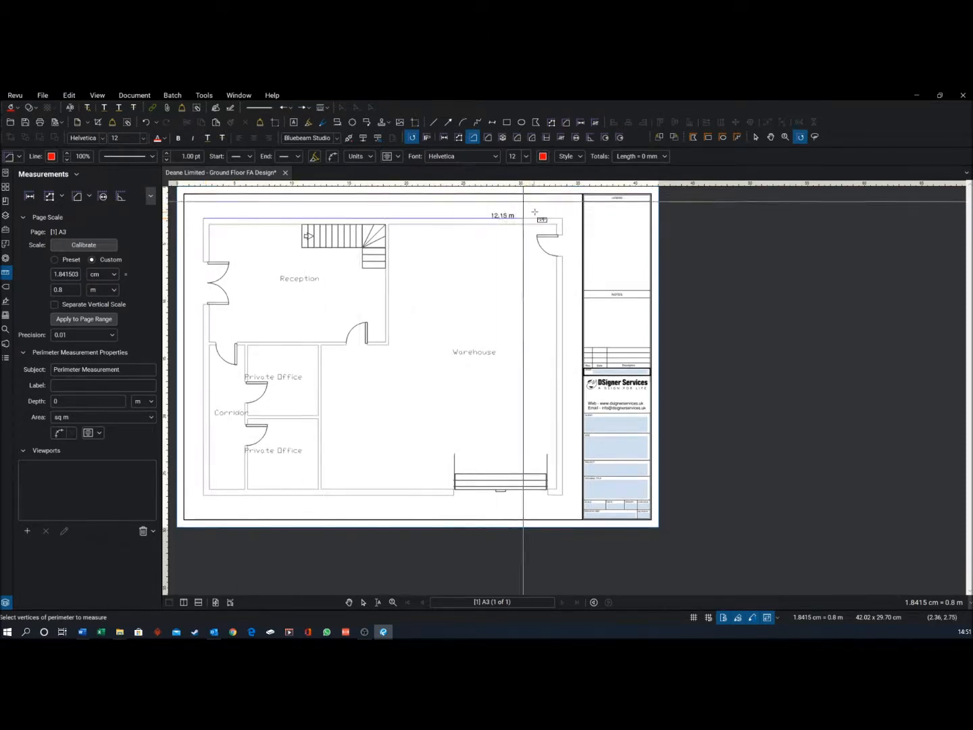
{"action": "left_click", "coordinate": [562, 219]}
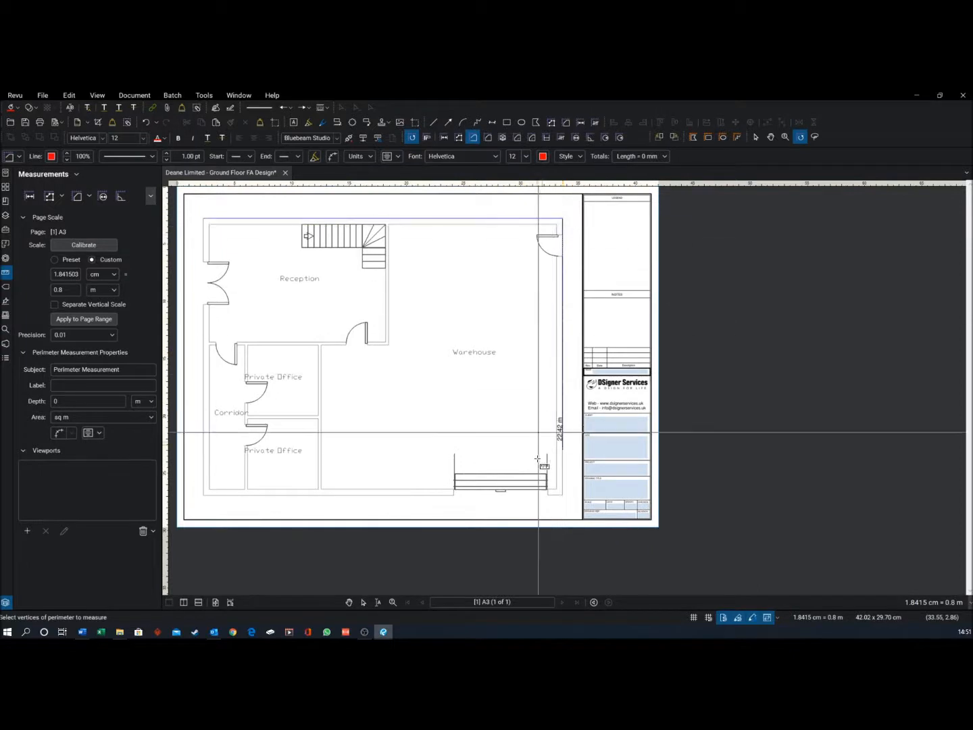
{"action": "left_click", "coordinate": [563, 495]}
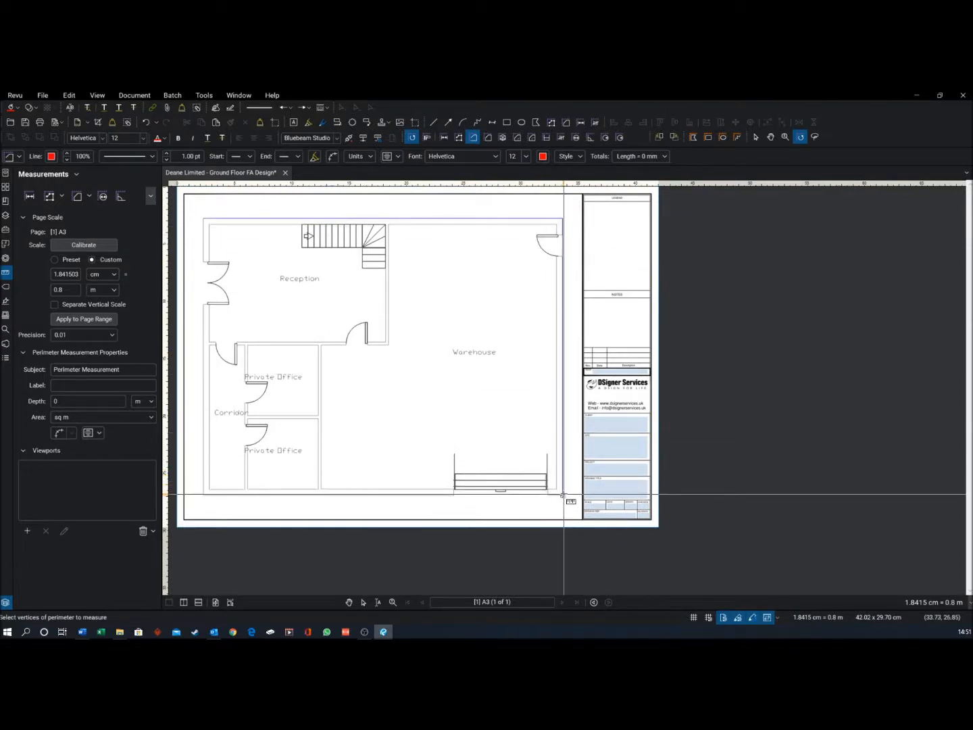
{"action": "left_click", "coordinate": [203, 495]}
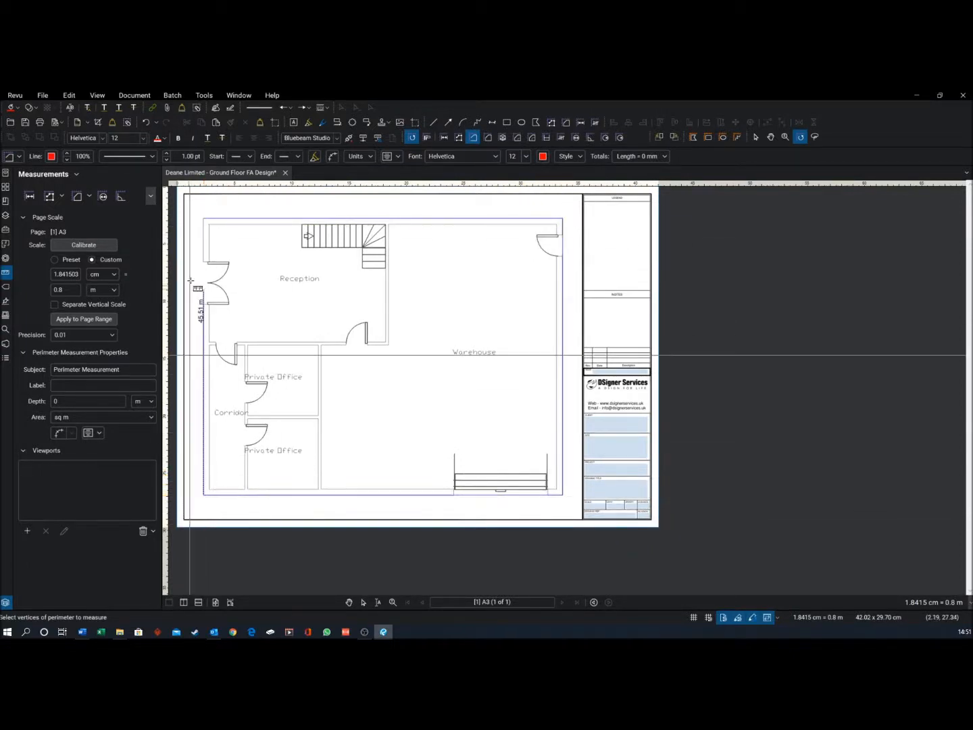
{"action": "left_click", "coordinate": [203, 219]}
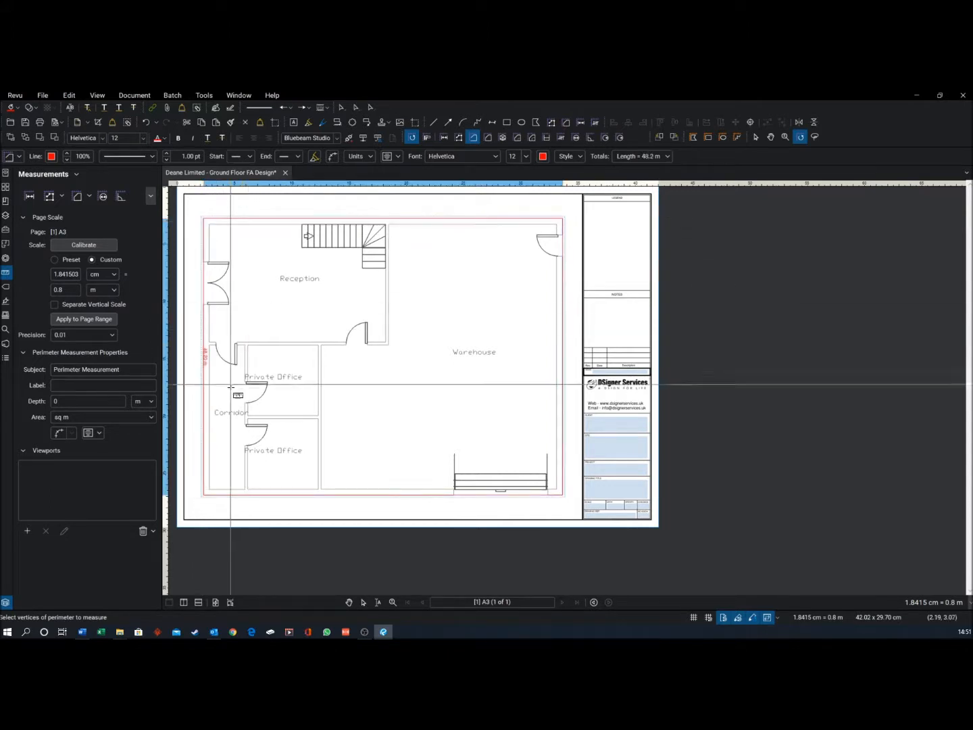
Examine the perimeter measurement's label and the area units available in its measurement properties.
{"action": "scroll", "coordinate": [204, 408], "scroll_direction": "up", "scroll_amount": 2}
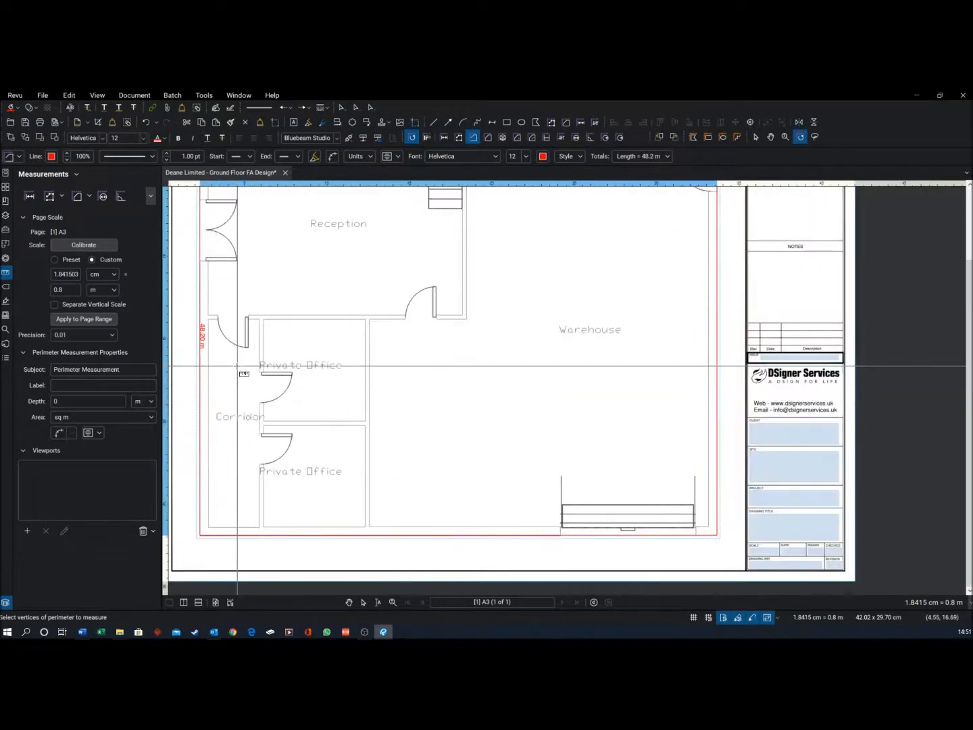
{"action": "scroll", "coordinate": [237, 366], "scroll_direction": "down", "scroll_amount": 3}
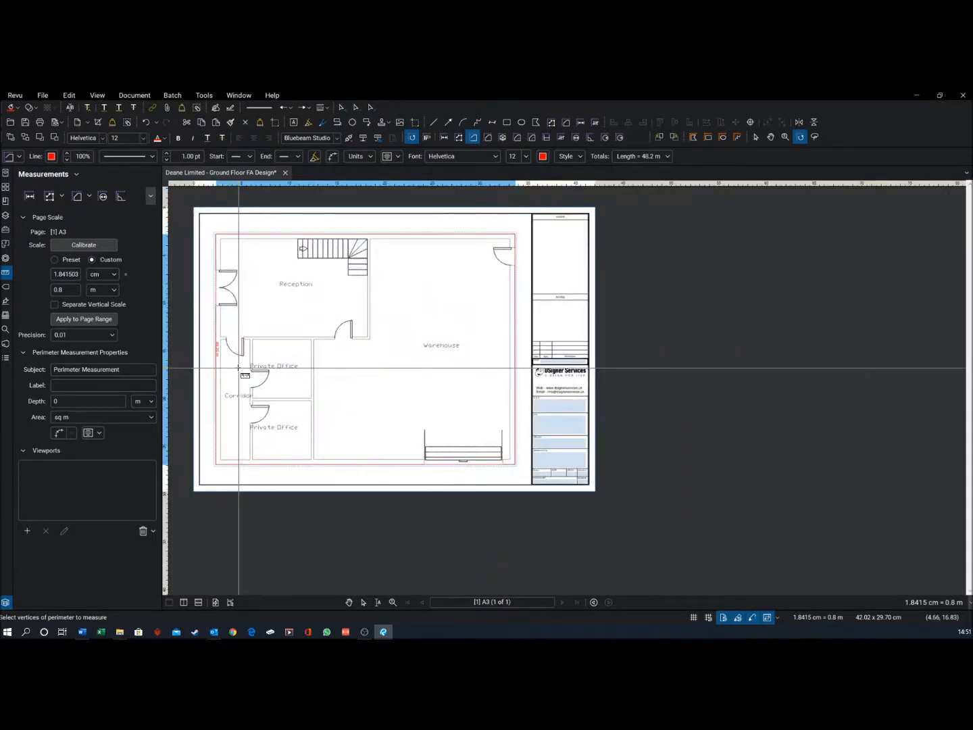
{"action": "scroll", "coordinate": [239, 367], "scroll_direction": "up", "scroll_amount": 2}
{"action": "scroll", "coordinate": [217, 369], "scroll_direction": "down", "scroll_amount": 1}
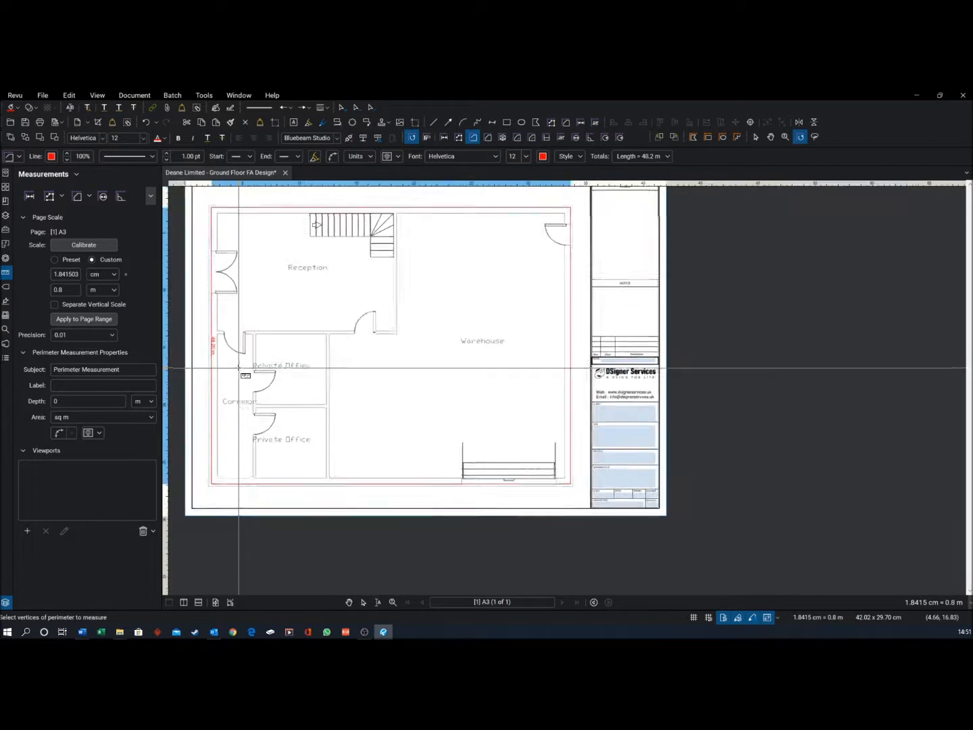
{"action": "scroll", "coordinate": [212, 350], "scroll_direction": "up", "scroll_amount": 5}
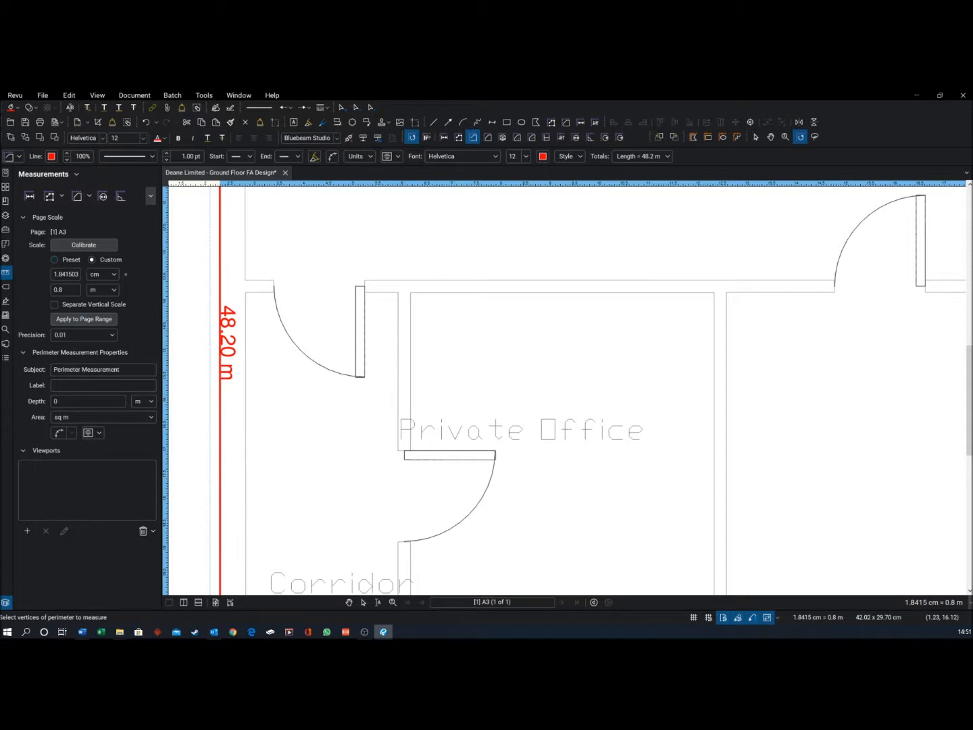
{"action": "left_click", "coordinate": [76, 423]}
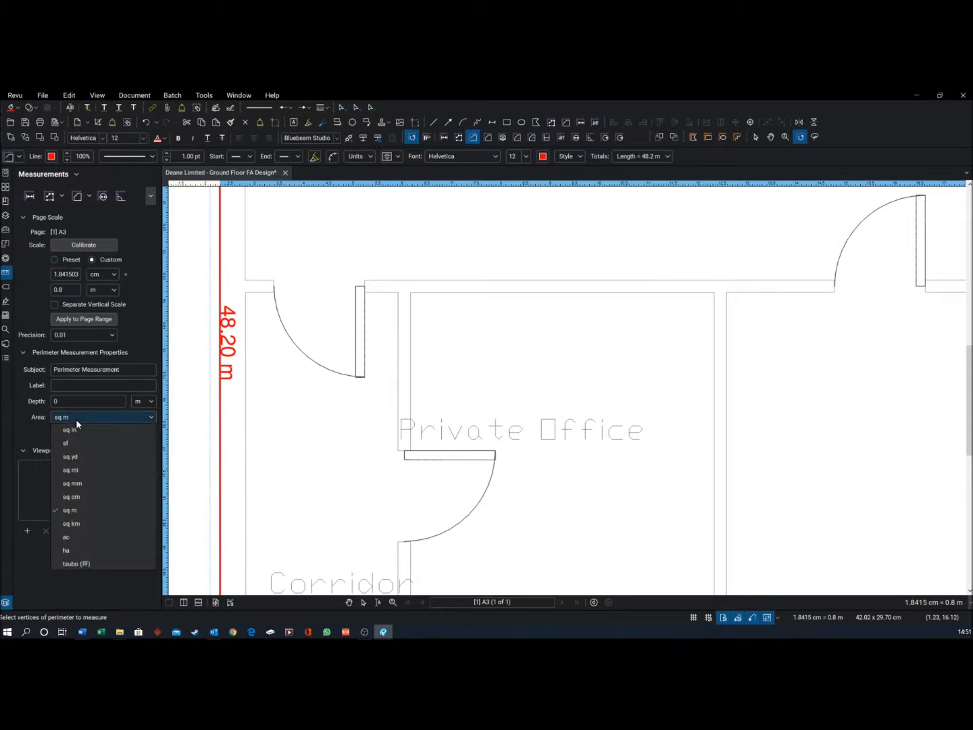
{"action": "left_click", "coordinate": [76, 421]}
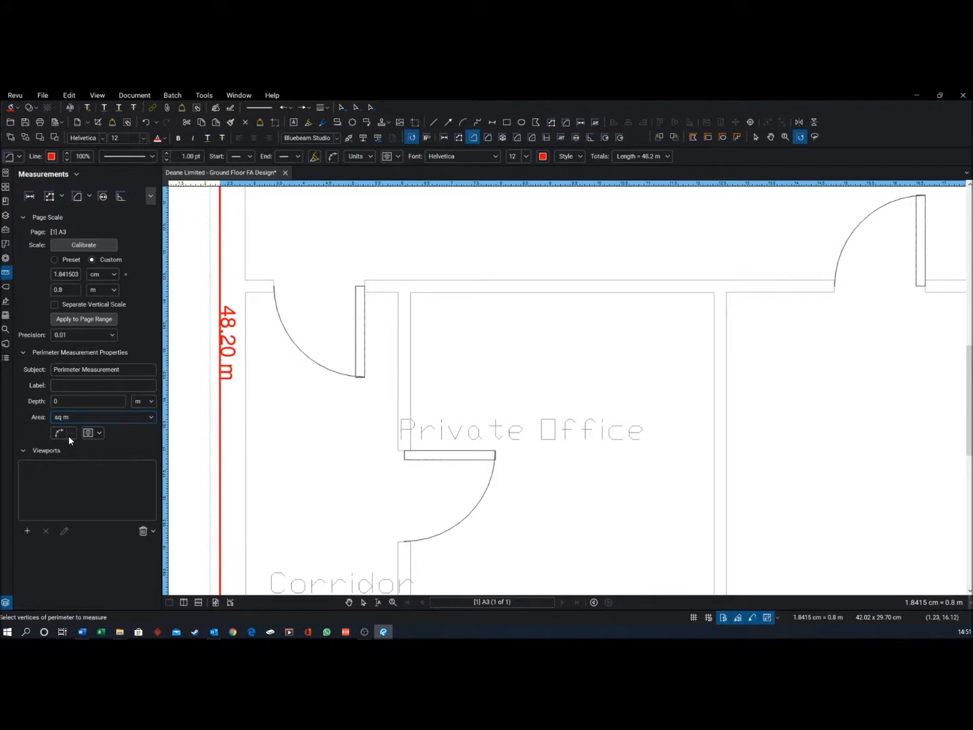
{"action": "left_click", "coordinate": [65, 437]}
{"action": "scroll", "coordinate": [297, 318], "scroll_direction": "down", "scroll_amount": 5}
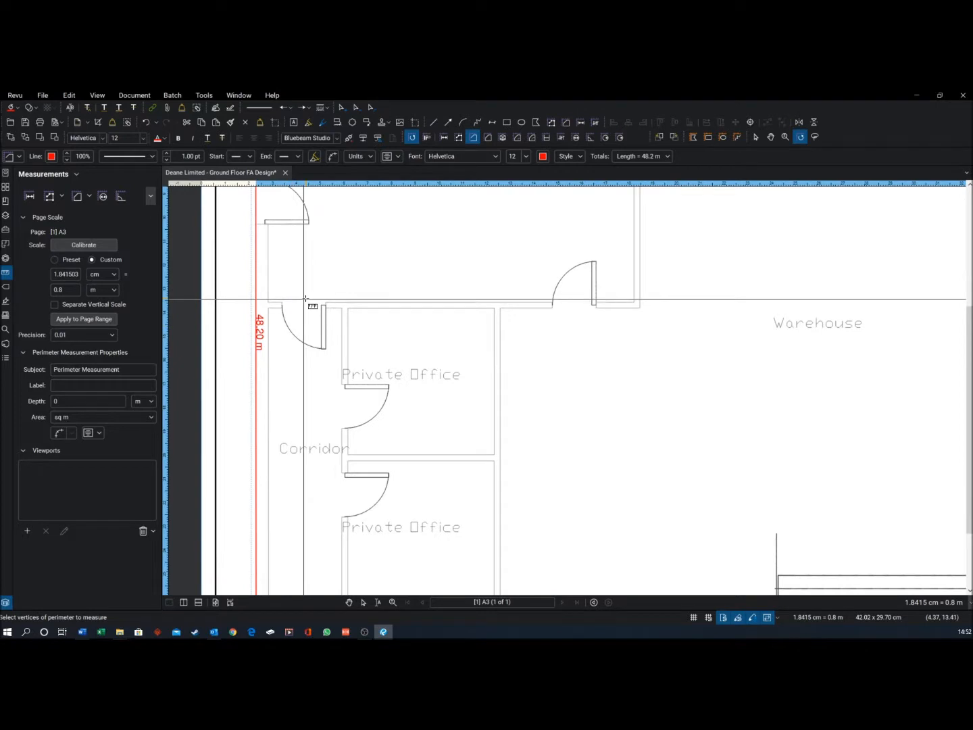
{"action": "scroll", "coordinate": [305, 299], "scroll_direction": "down", "scroll_amount": 5}
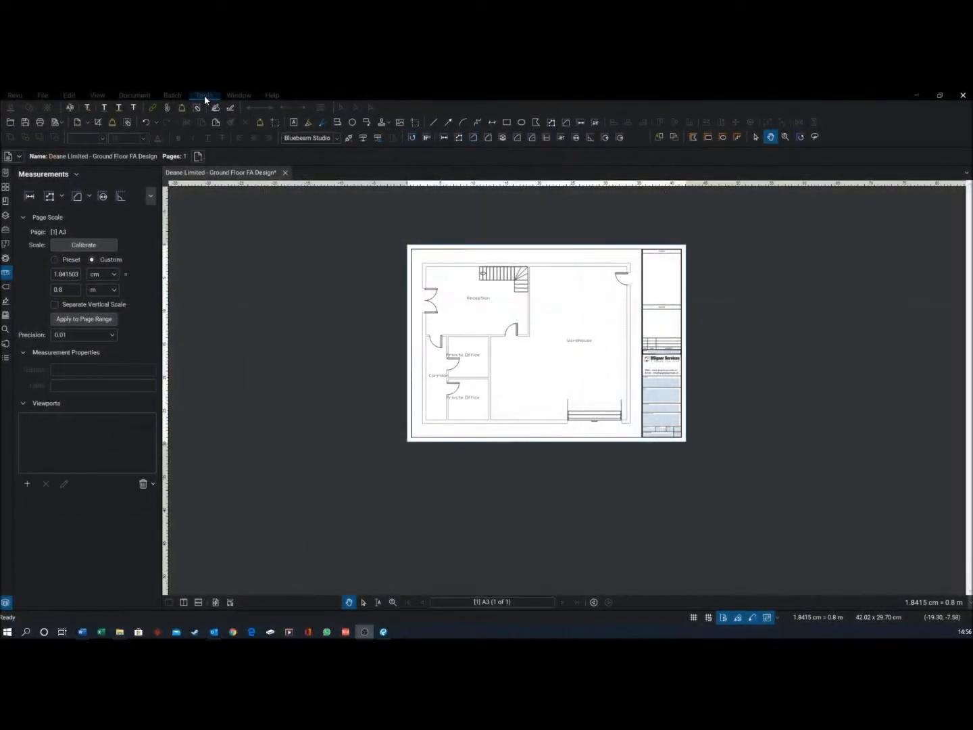
Add a centre radius measurement of about 7.5 m in the Warehouse, centred east of the lower private office.
{"action": "left_click", "coordinate": [204, 94]}
{"action": "left_click", "coordinate": [205, 96]}
{"action": "left_click", "coordinate": [202, 95]}
{"action": "left_click", "coordinate": [204, 95]}
{"action": "mouse_move", "coordinate": [257, 126]}
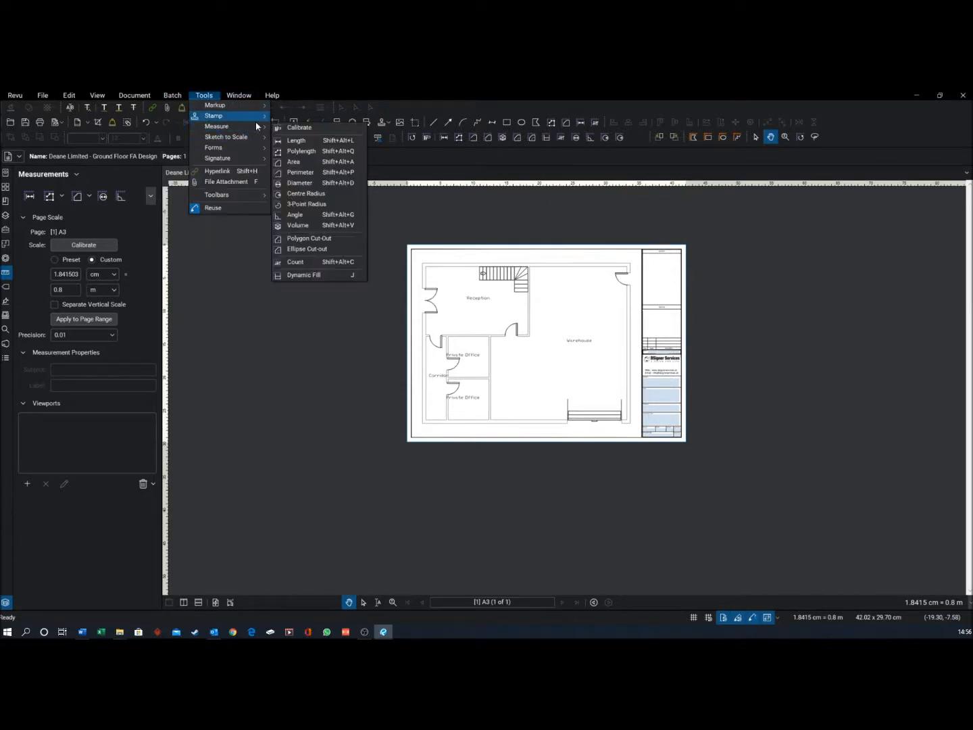
{"action": "left_click", "coordinate": [306, 194]}
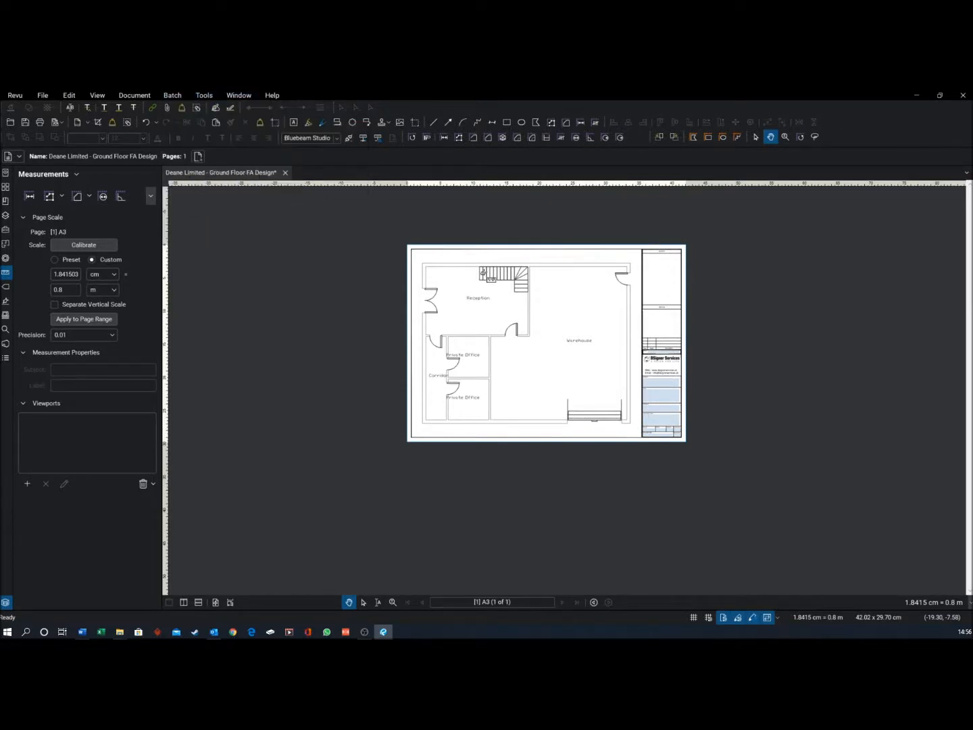
{"action": "scroll", "coordinate": [398, 369], "scroll_direction": "down", "scroll_amount": 3}
{"action": "scroll", "coordinate": [477, 362], "scroll_direction": "up", "scroll_amount": 4}
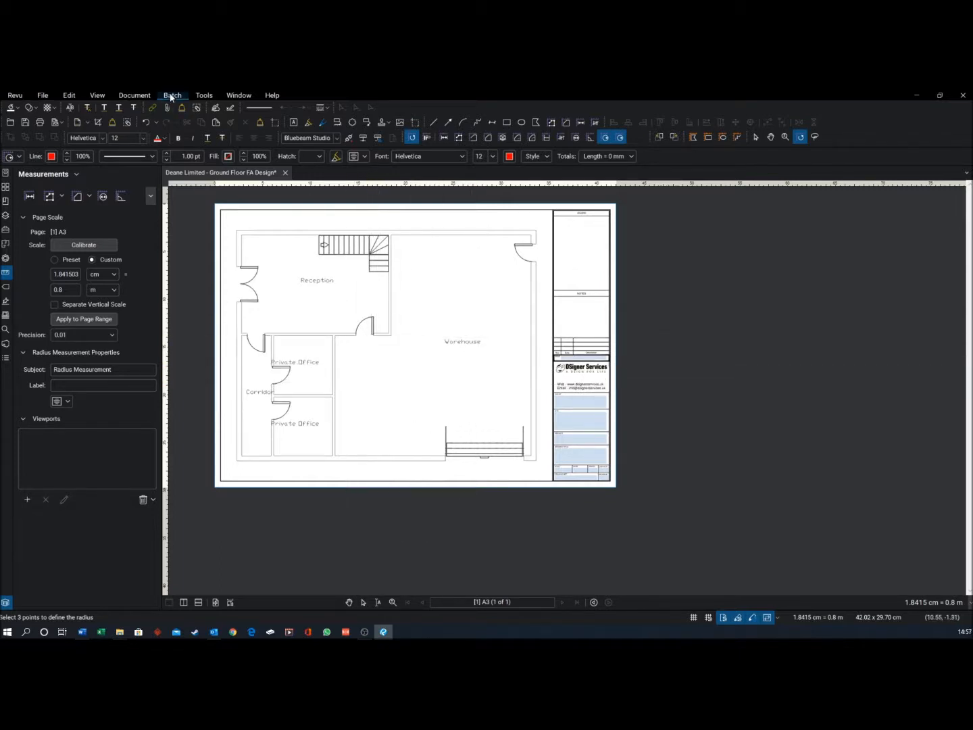
{"action": "left_click", "coordinate": [210, 95]}
{"action": "mouse_move", "coordinate": [257, 127]}
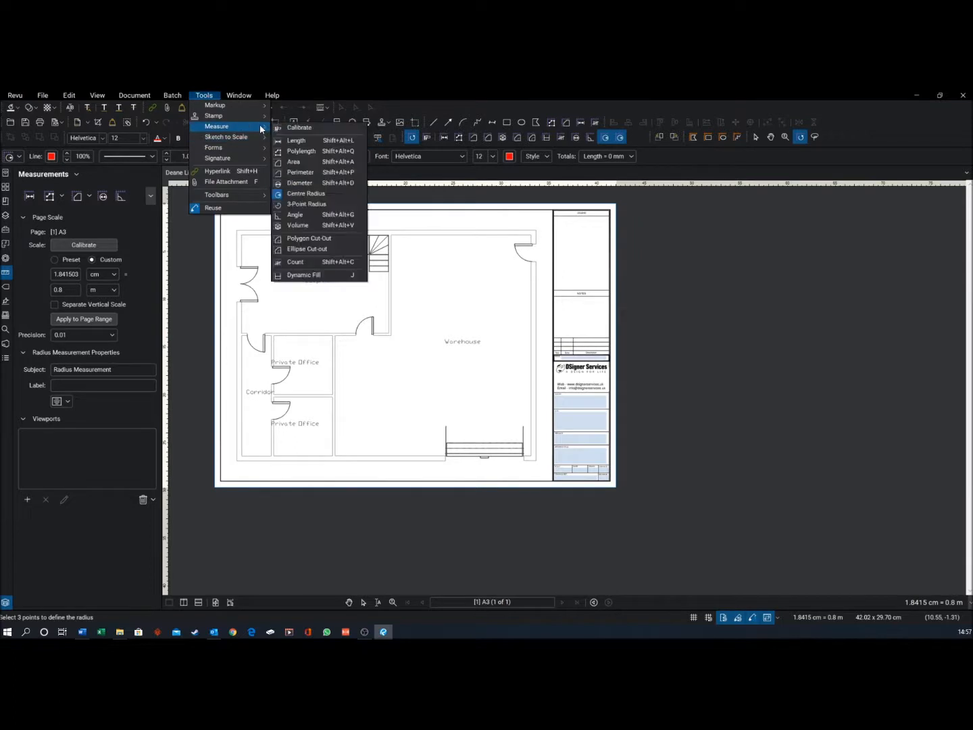
{"action": "left_click", "coordinate": [372, 386]}
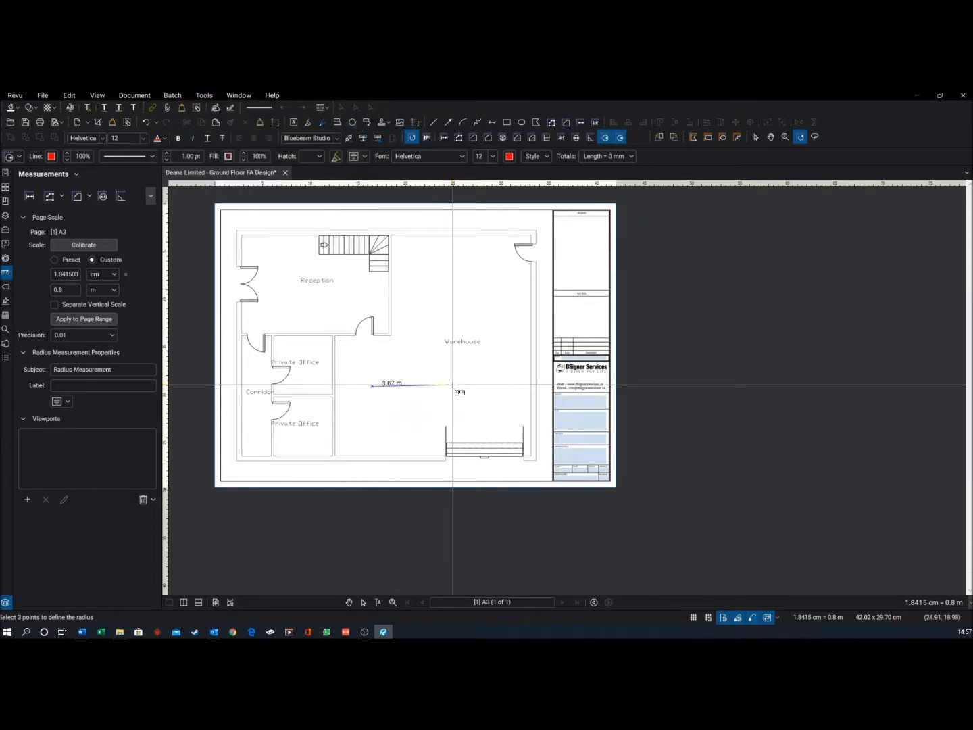
{"action": "scroll", "coordinate": [507, 386], "scroll_direction": "up", "scroll_amount": 1}
{"action": "left_click", "coordinate": [508, 386]}
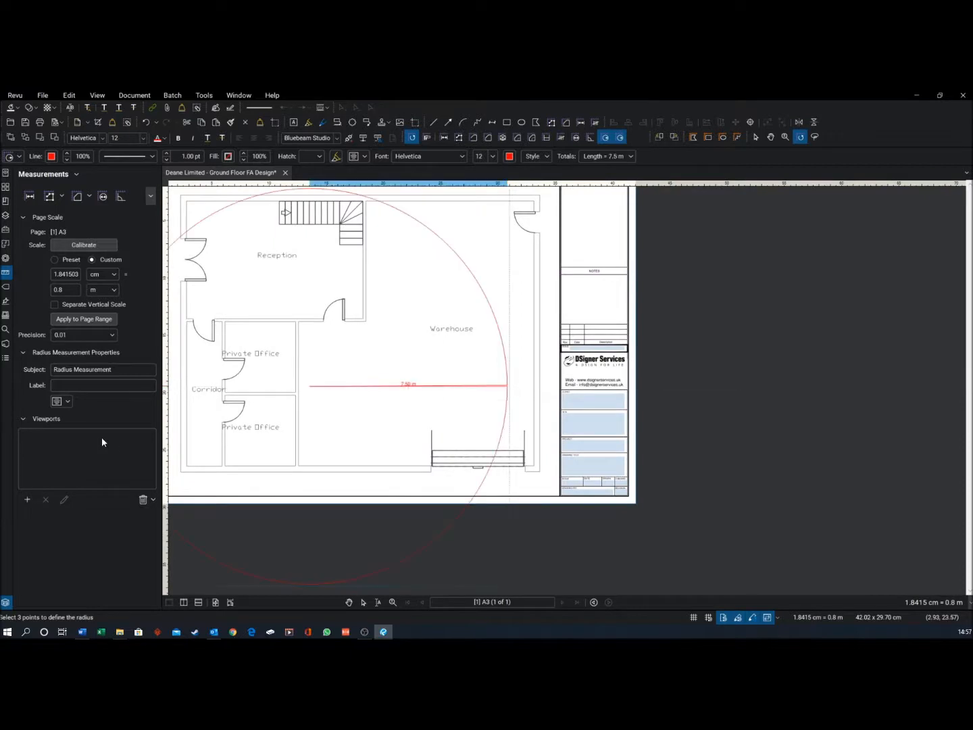
{"action": "right_click", "coordinate": [252, 444]}
{"action": "left_click", "coordinate": [256, 433]}
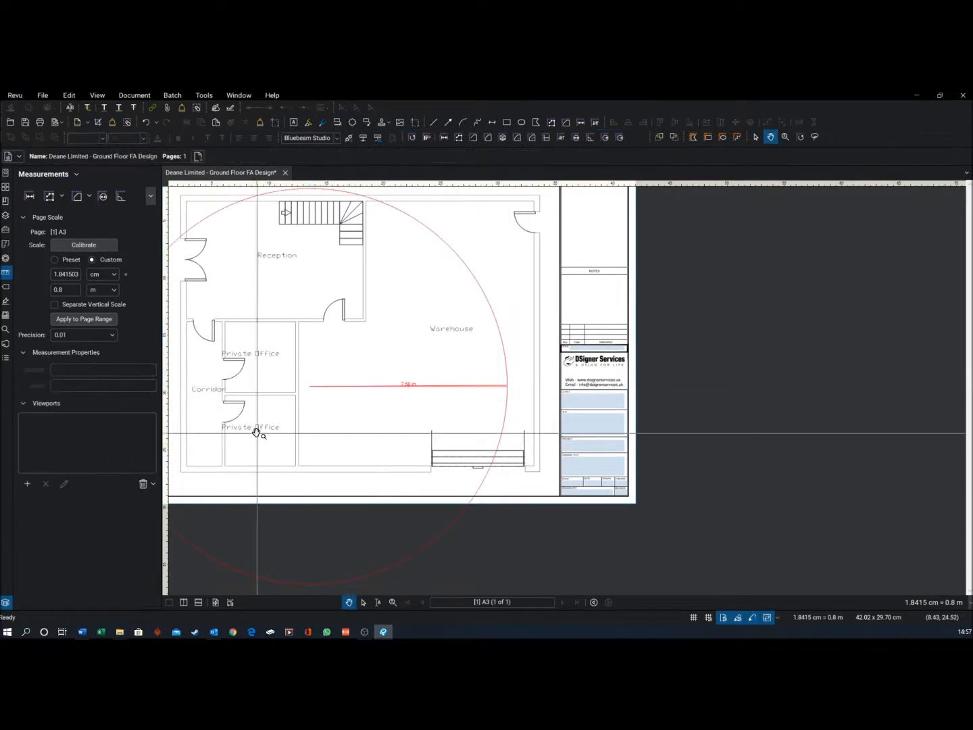
Move the radius measurement so its circle is centred on the Warehouse room label.
{"action": "left_click_drag", "start_coordinate": [366, 386], "coordinate": [420, 351]}
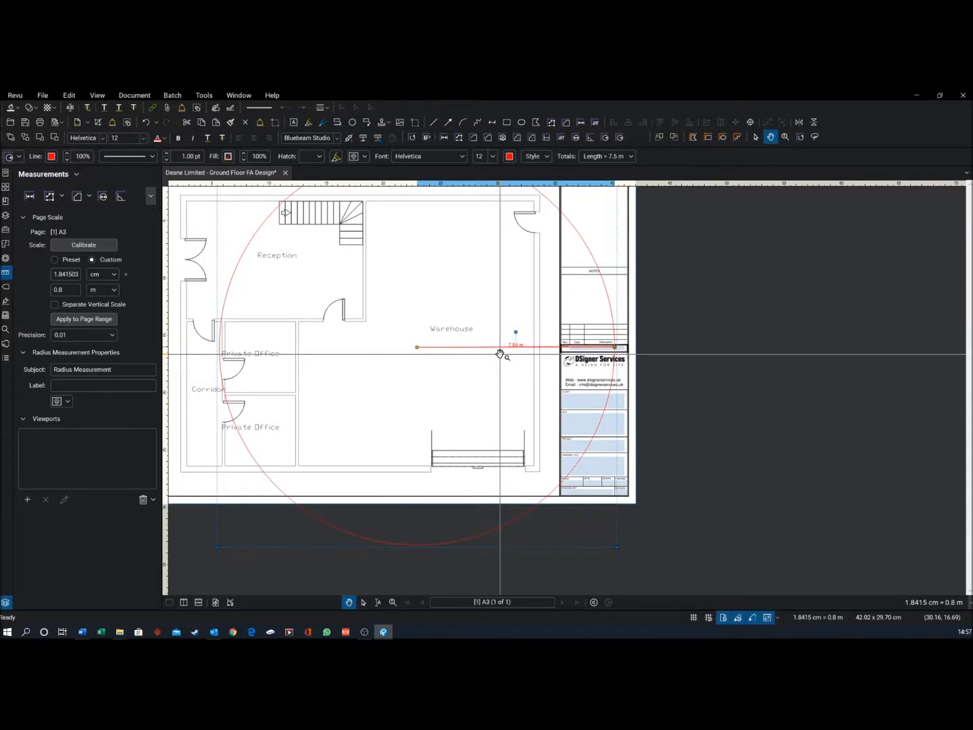
{"action": "scroll", "coordinate": [500, 354], "scroll_direction": "down", "scroll_amount": 3}
{"action": "scroll", "coordinate": [473, 360], "scroll_direction": "up", "scroll_amount": 3}
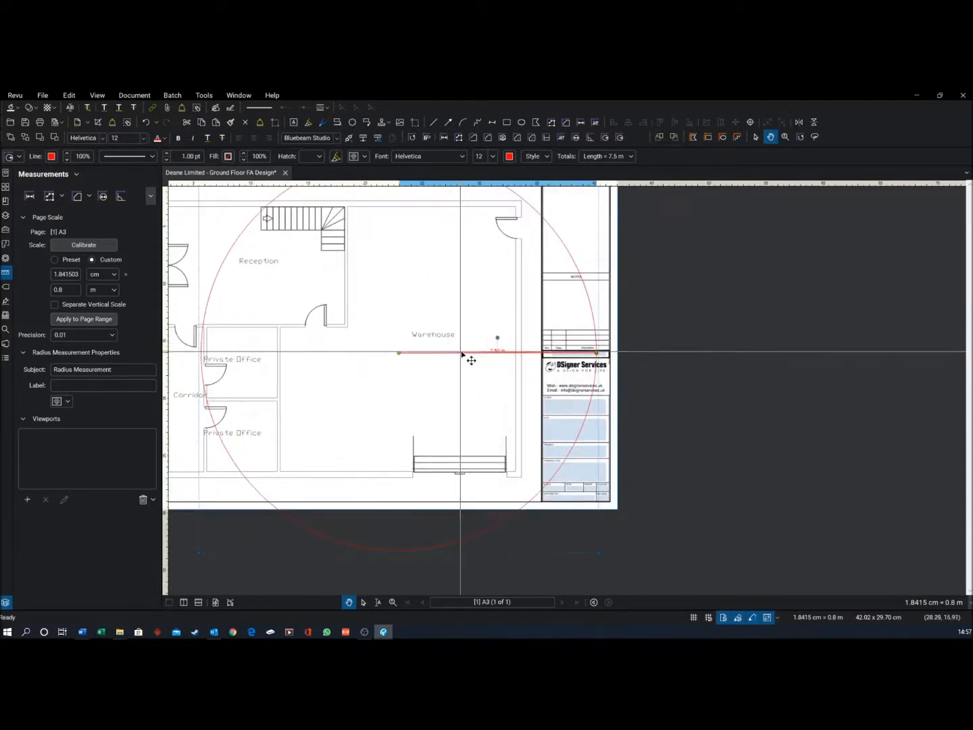
{"action": "left_click_drag", "start_coordinate": [463, 353], "coordinate": [486, 334]}
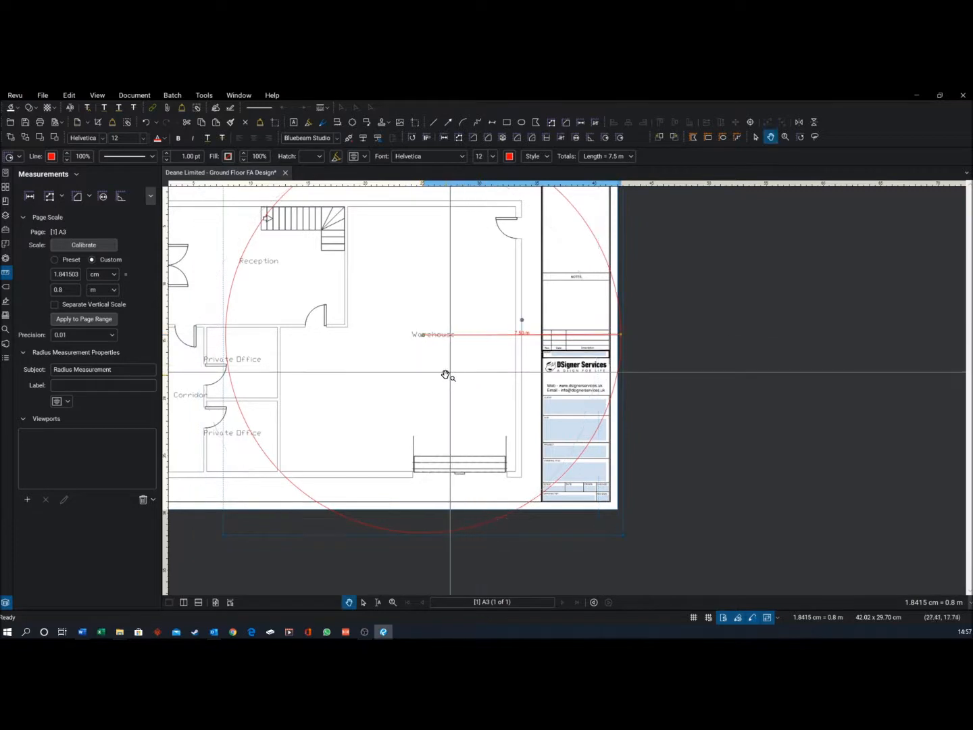
{"action": "scroll", "coordinate": [446, 375], "scroll_direction": "down", "scroll_amount": 2}
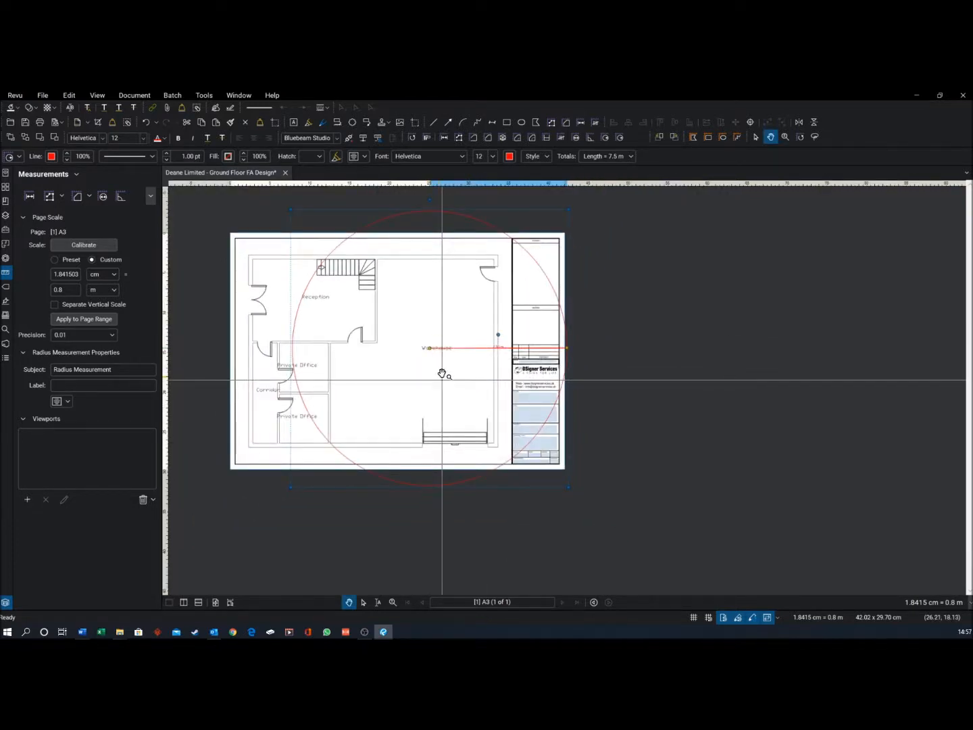
{"action": "mouse_move", "coordinate": [476, 352]}
{"action": "left_mouse_down"}
{"action": "mouse_move", "coordinate": [450, 370]}
{"action": "mouse_move", "coordinate": [467, 365]}
{"action": "mouse_move", "coordinate": [465, 351]}
{"action": "left_mouse_up"}
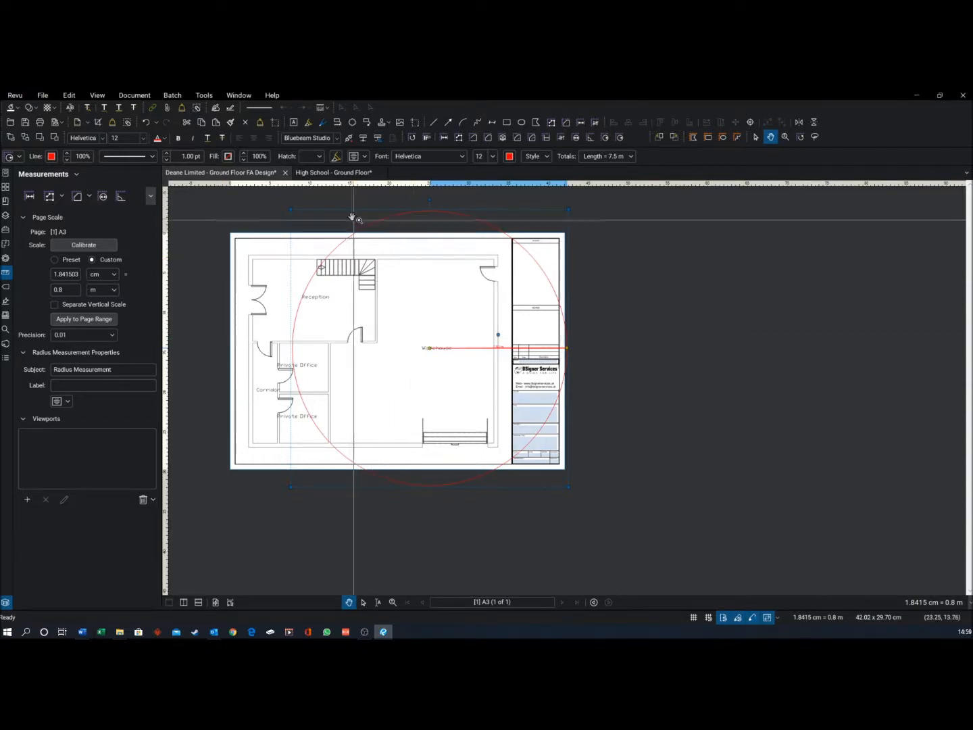
Switch to the High School - Ground Floor drawing and apply the preset scale 1:200 to its current page.
{"action": "left_click", "coordinate": [338, 173]}
{"action": "scroll", "coordinate": [363, 372], "scroll_direction": "down", "scroll_amount": 6}
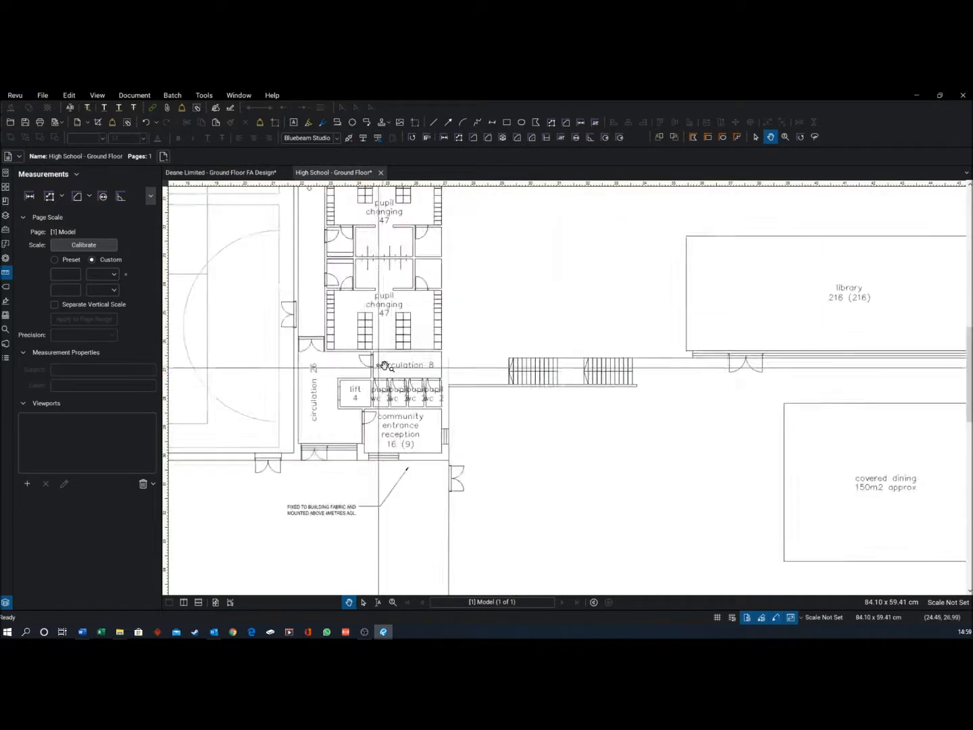
{"action": "left_click", "coordinate": [55, 260]}
{"action": "left_click", "coordinate": [88, 273]}
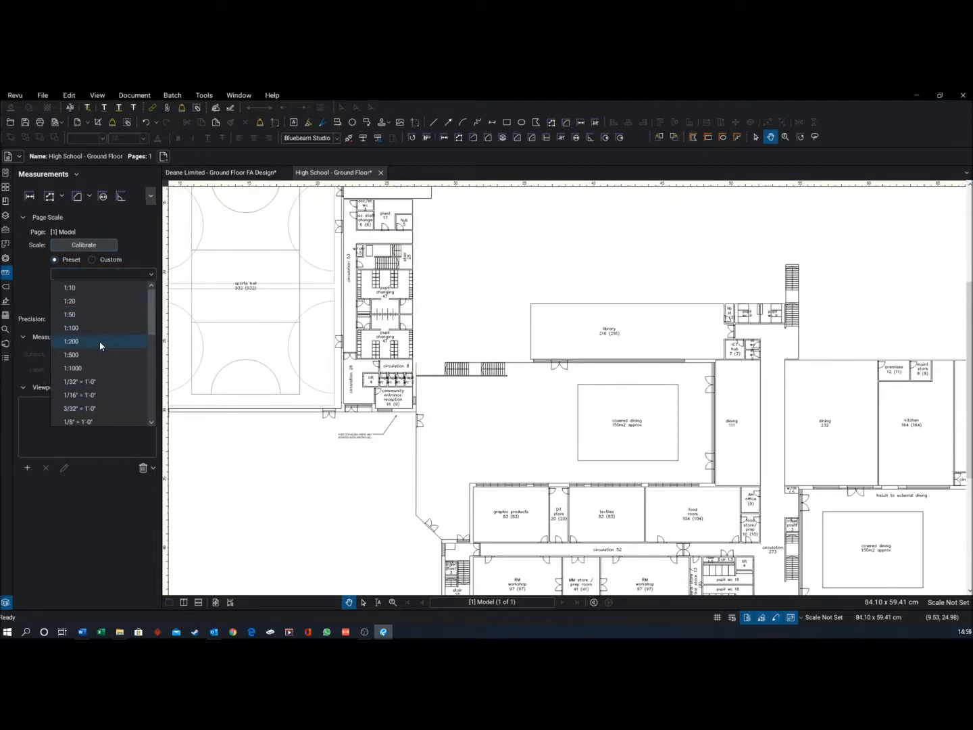
{"action": "left_click", "coordinate": [99, 340]}
{"action": "left_click", "coordinate": [65, 306]}
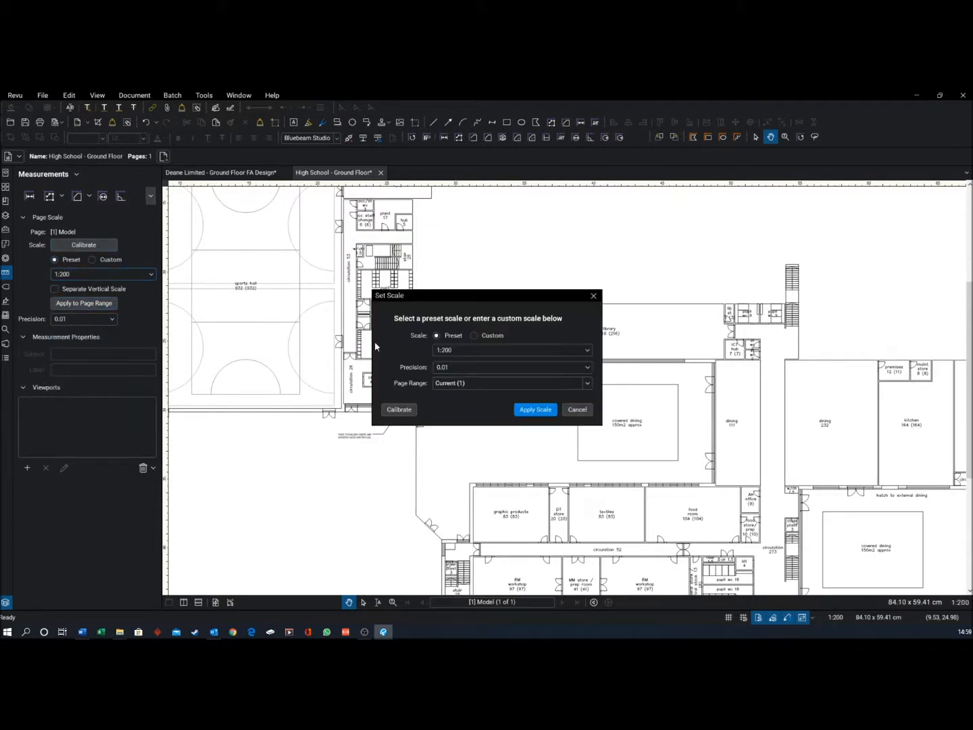
{"action": "left_click", "coordinate": [536, 412]}
Try to reuse the copied radius measurement on the school plan by pasting it at the main hall's upper wall.
{"action": "scroll", "coordinate": [497, 394], "scroll_direction": "down", "scroll_amount": 6}
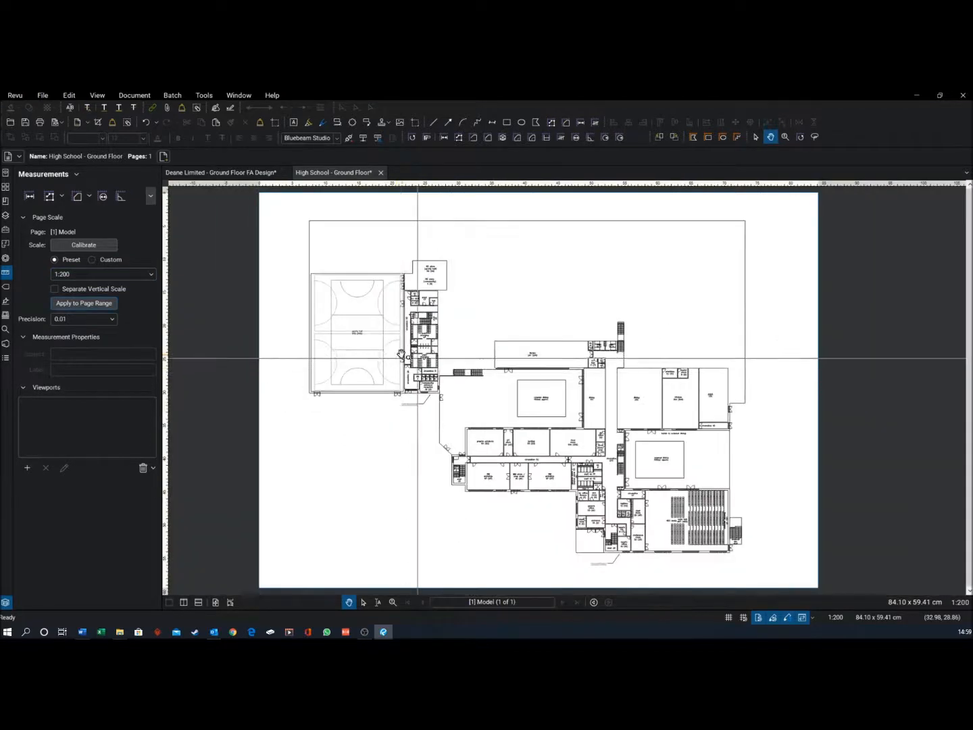
{"action": "scroll", "coordinate": [505, 390], "scroll_direction": "up", "scroll_amount": 3}
{"action": "scroll", "coordinate": [505, 398], "scroll_direction": "up", "scroll_amount": 4}
{"action": "scroll", "coordinate": [517, 327], "scroll_direction": "down", "scroll_amount": 2}
{"action": "scroll", "coordinate": [386, 270], "scroll_direction": "up", "scroll_amount": 2}
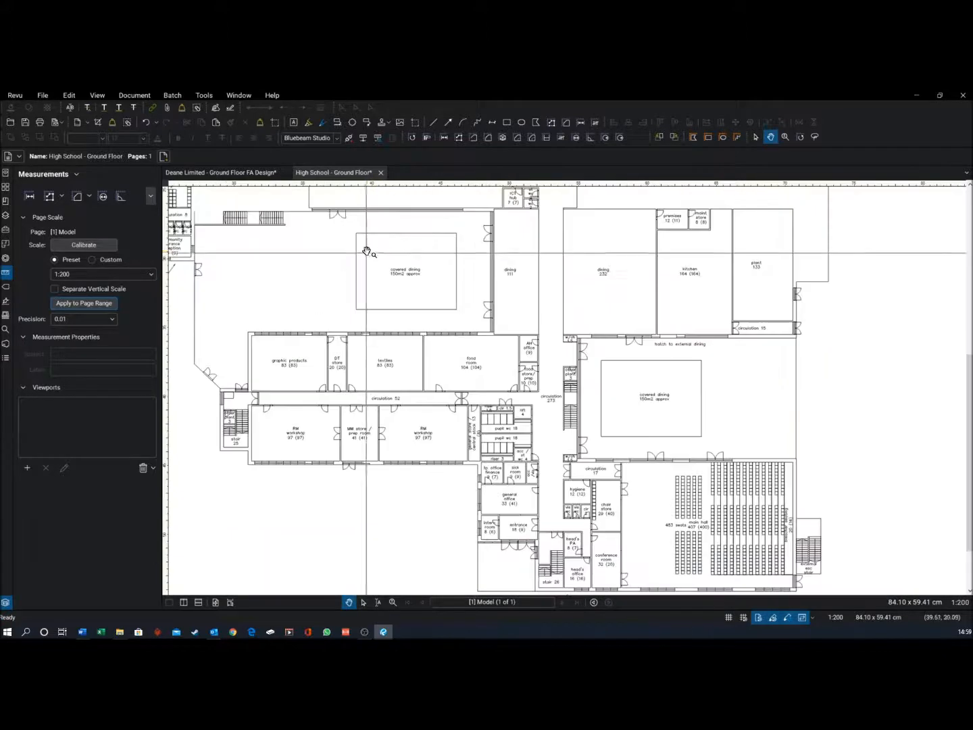
{"action": "scroll", "coordinate": [371, 257], "scroll_direction": "down", "scroll_amount": 3}
{"action": "scroll", "coordinate": [611, 439], "scroll_direction": "up", "scroll_amount": 3}
{"action": "scroll", "coordinate": [618, 434], "scroll_direction": "up", "scroll_amount": 4}
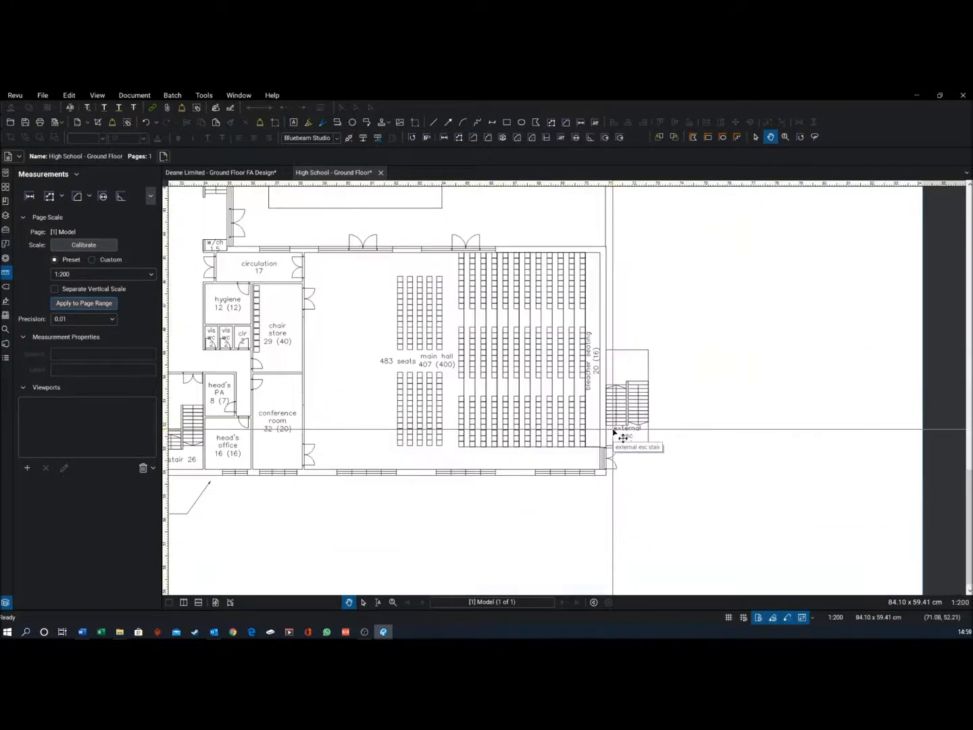
{"action": "scroll", "coordinate": [601, 423], "scroll_direction": "down", "scroll_amount": 2}
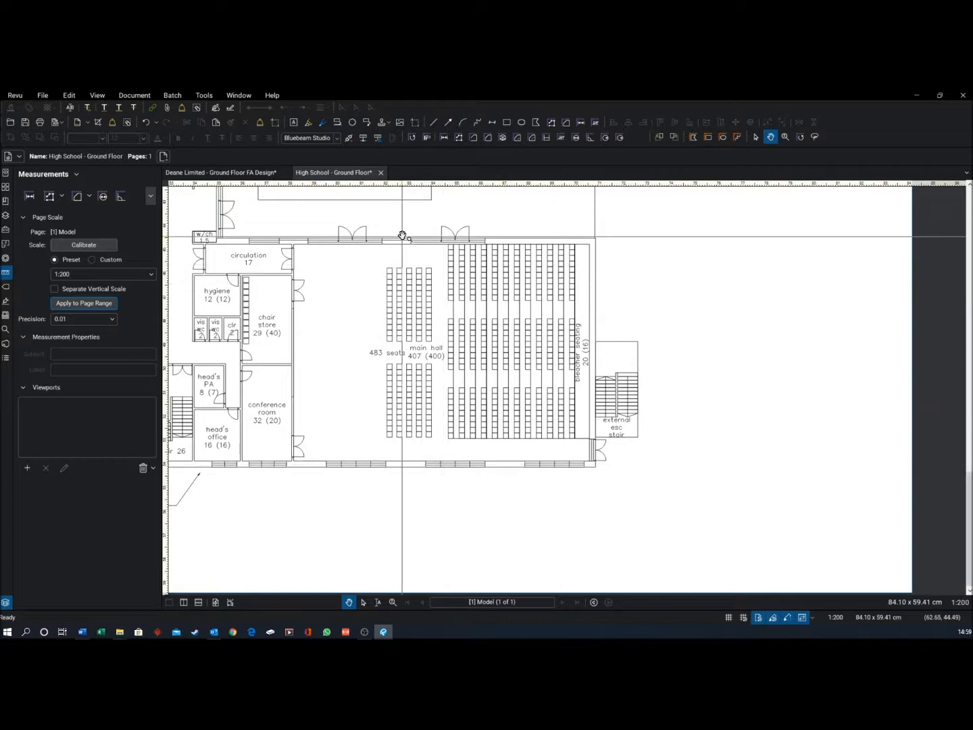
{"action": "key", "text": "ctrl+v"}
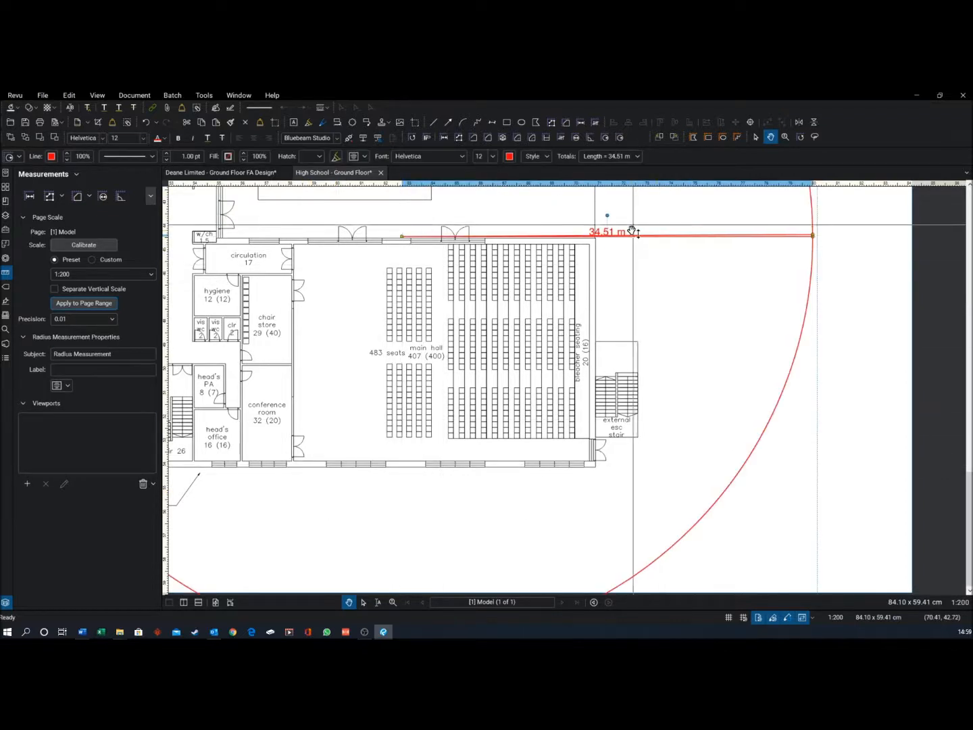
{"action": "key", "text": "Escape"}
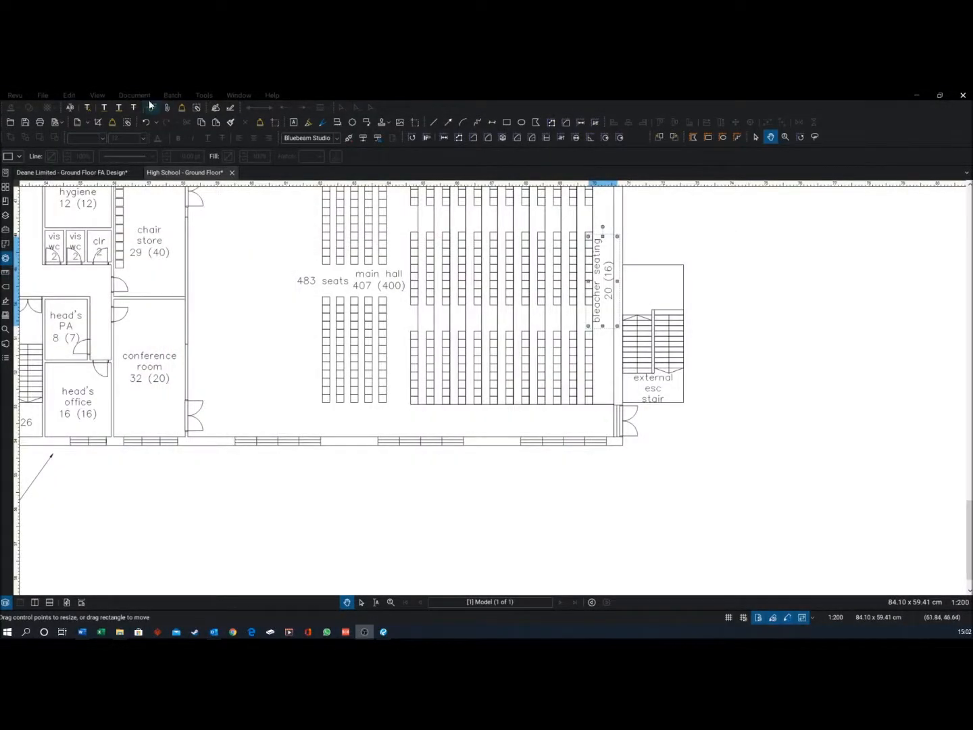
Add a centre radius measurement of about 7.5 m in the open space just below the main hall's lower wall.
{"action": "left_click", "coordinate": [207, 95]}
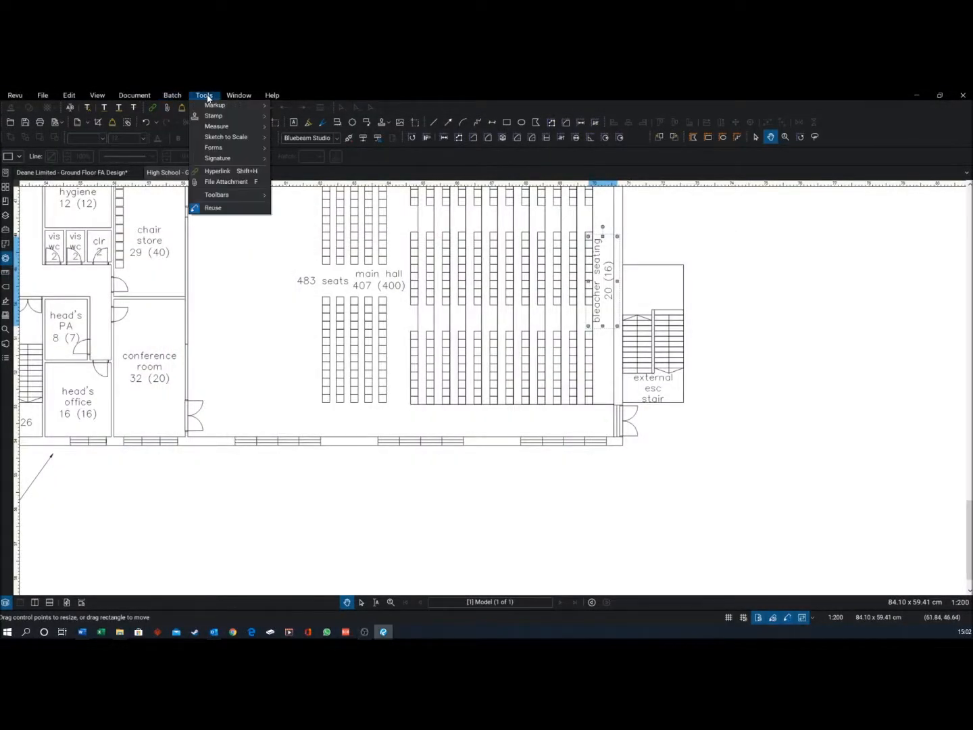
{"action": "mouse_move", "coordinate": [255, 129]}
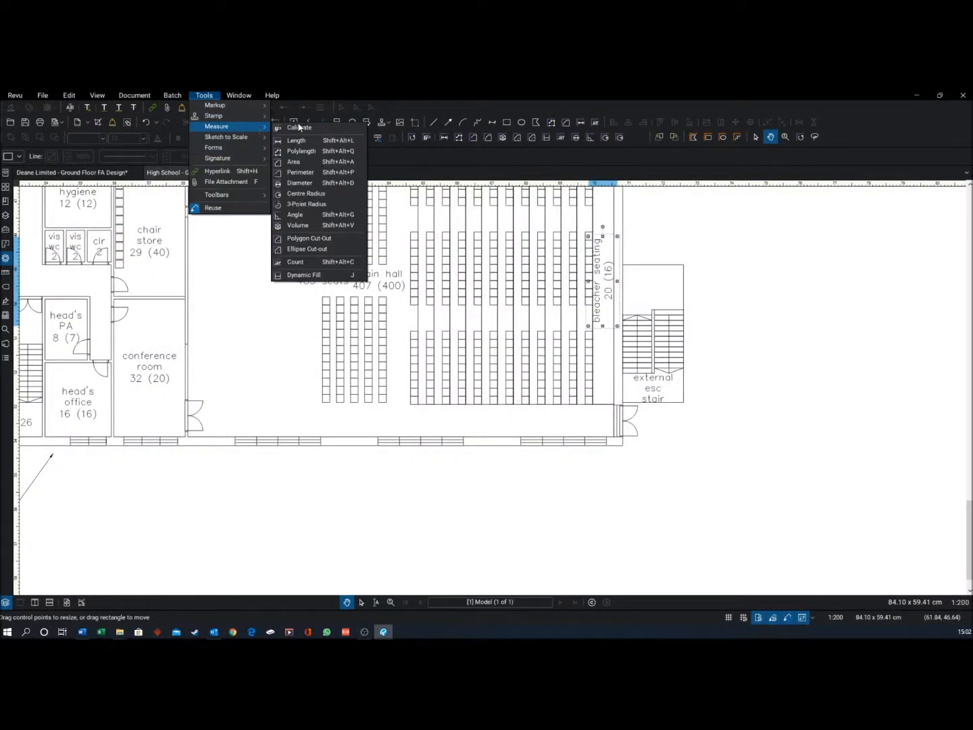
{"action": "left_click", "coordinate": [318, 196]}
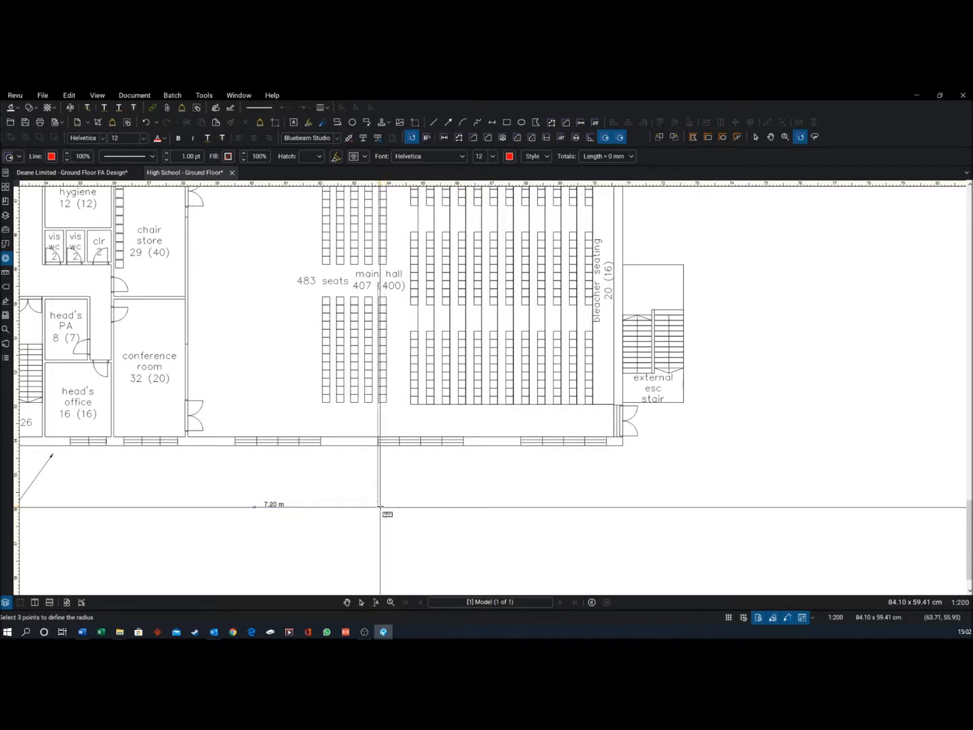
{"action": "scroll", "coordinate": [378, 510], "scroll_direction": "up", "scroll_amount": 2}
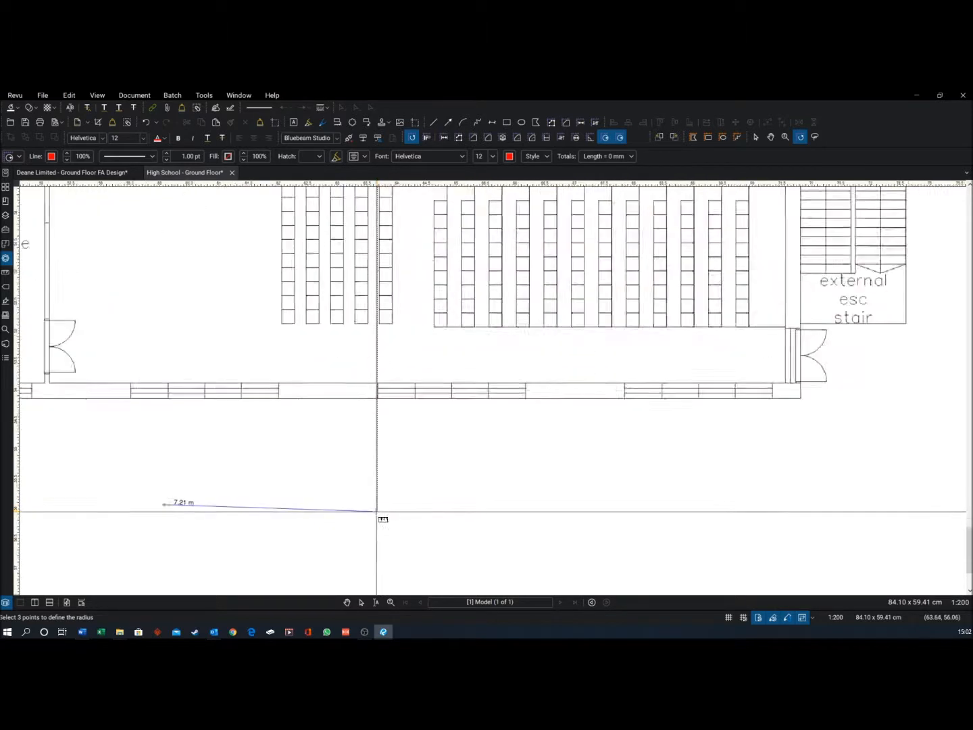
{"action": "scroll", "coordinate": [376, 512], "scroll_direction": "up", "scroll_amount": 1}
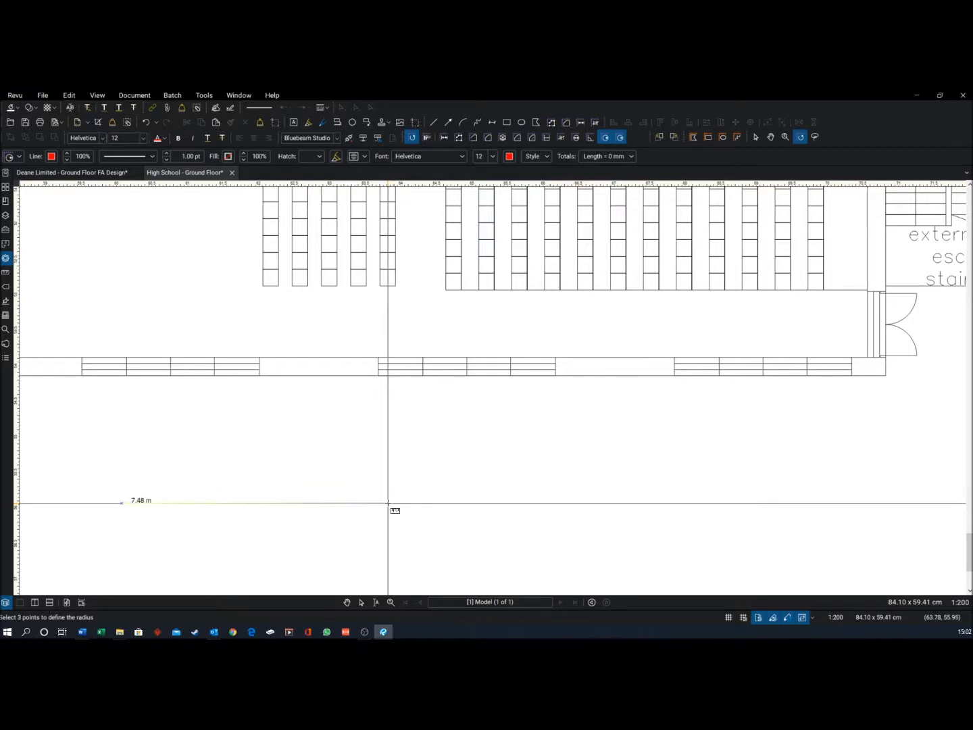
{"action": "left_click", "coordinate": [388, 502]}
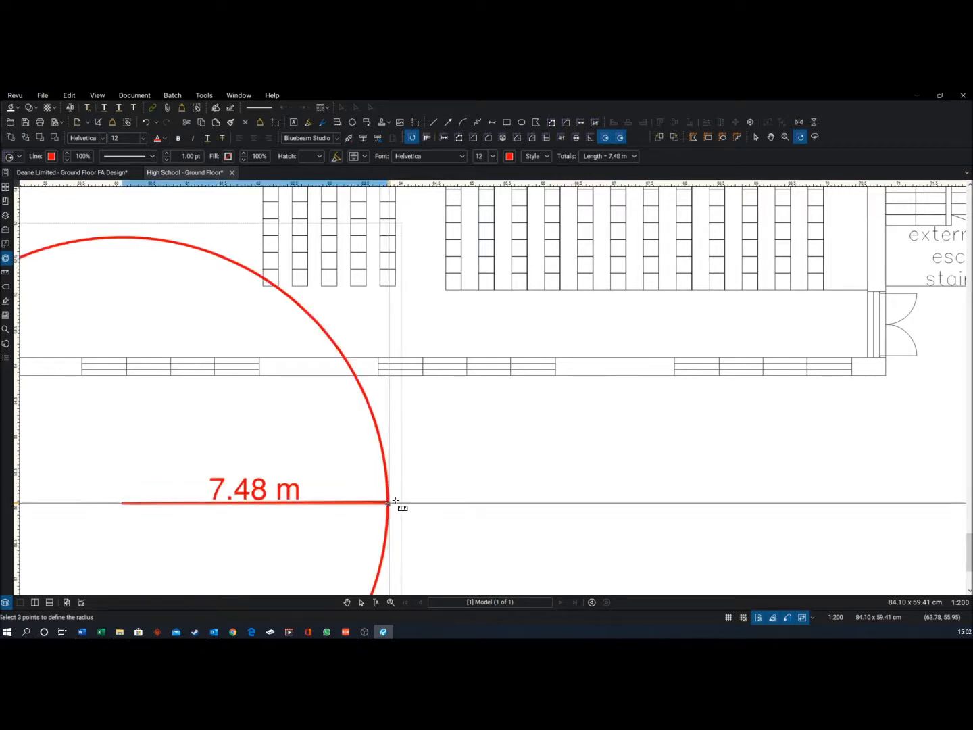
Resize the new radius measurement to 7.50 m by setting its document height to 0.0216 centimetres, and leave the radius tool.
{"action": "left_click", "coordinate": [6, 259]}
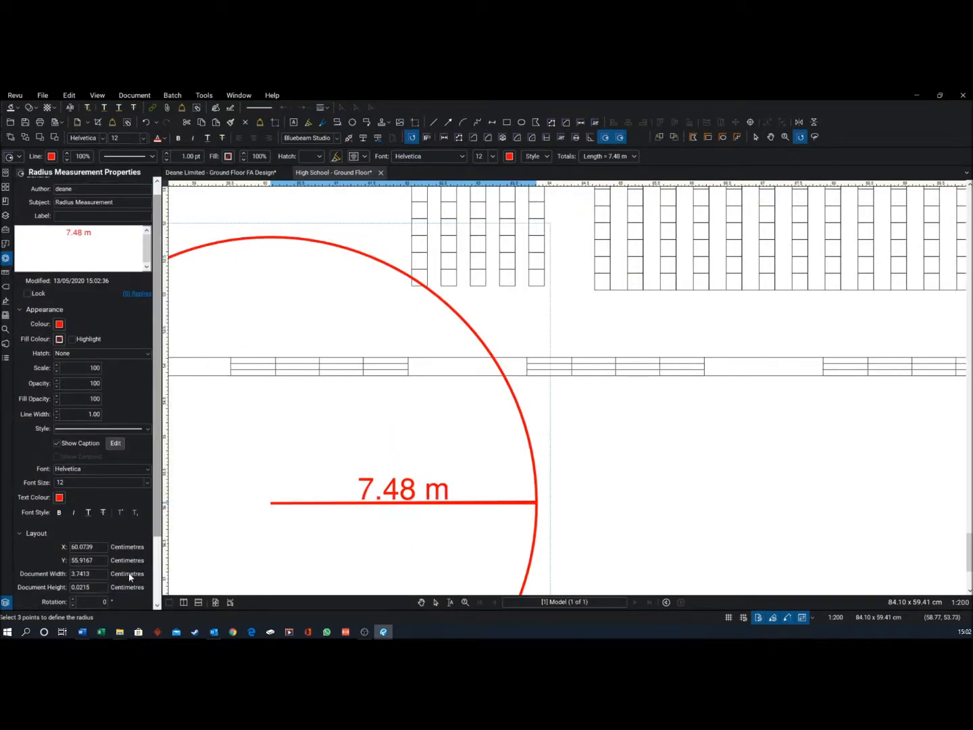
{"action": "scroll", "coordinate": [115, 554], "scroll_direction": "down", "scroll_amount": 3}
{"action": "left_click", "coordinate": [105, 519]}
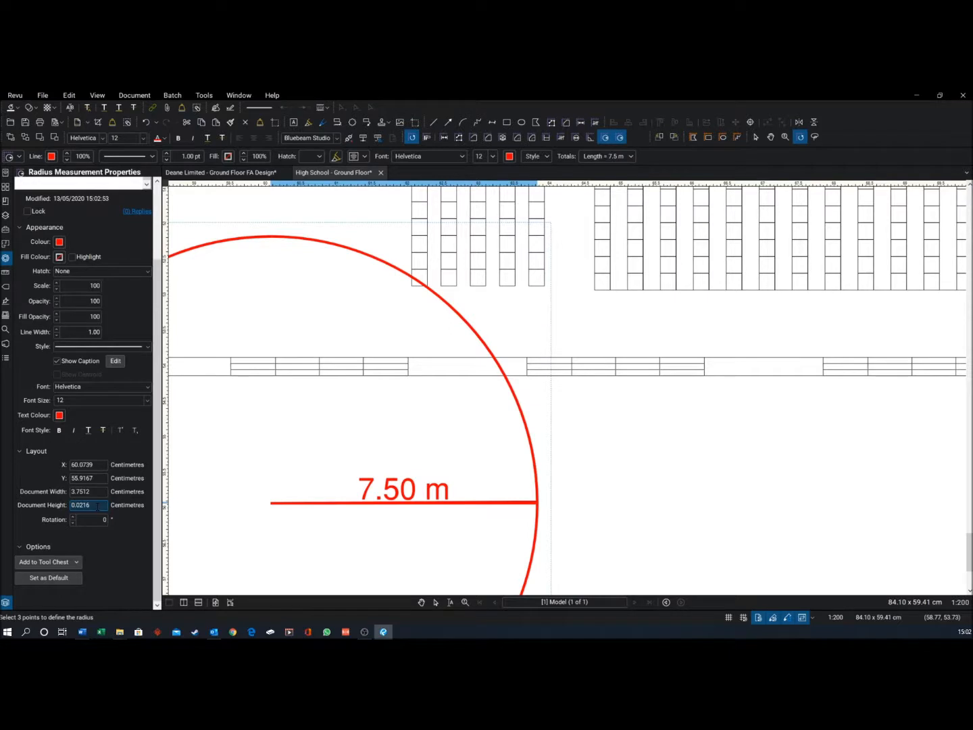
{"action": "left_click", "coordinate": [160, 346]}
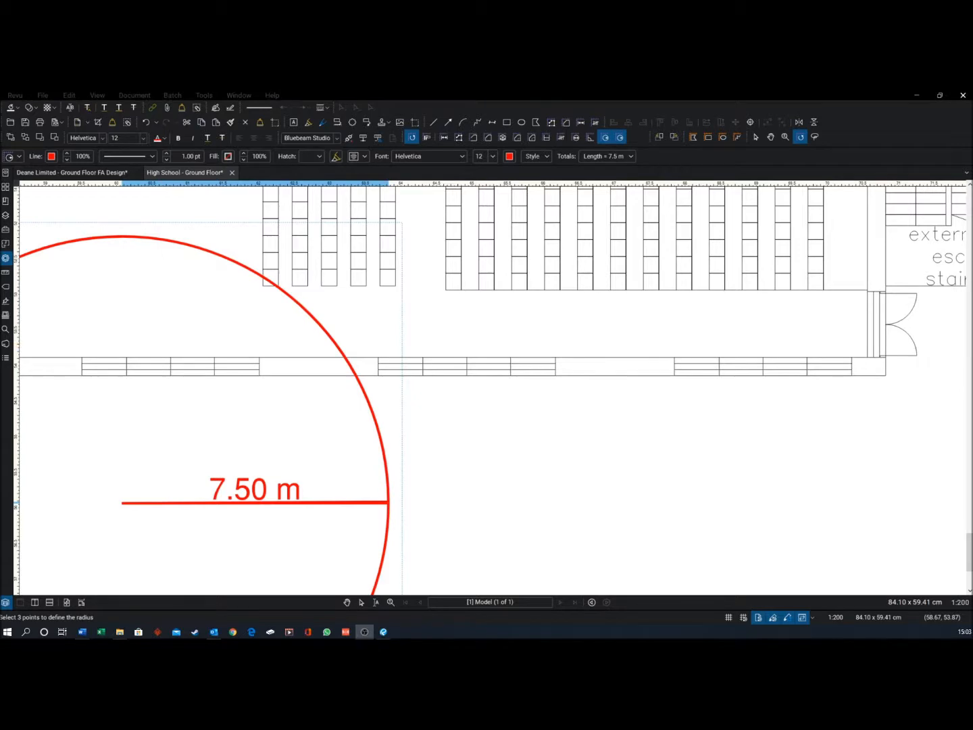
{"action": "scroll", "coordinate": [467, 482], "scroll_direction": "down", "scroll_amount": 5}
{"action": "right_click", "coordinate": [467, 477]}
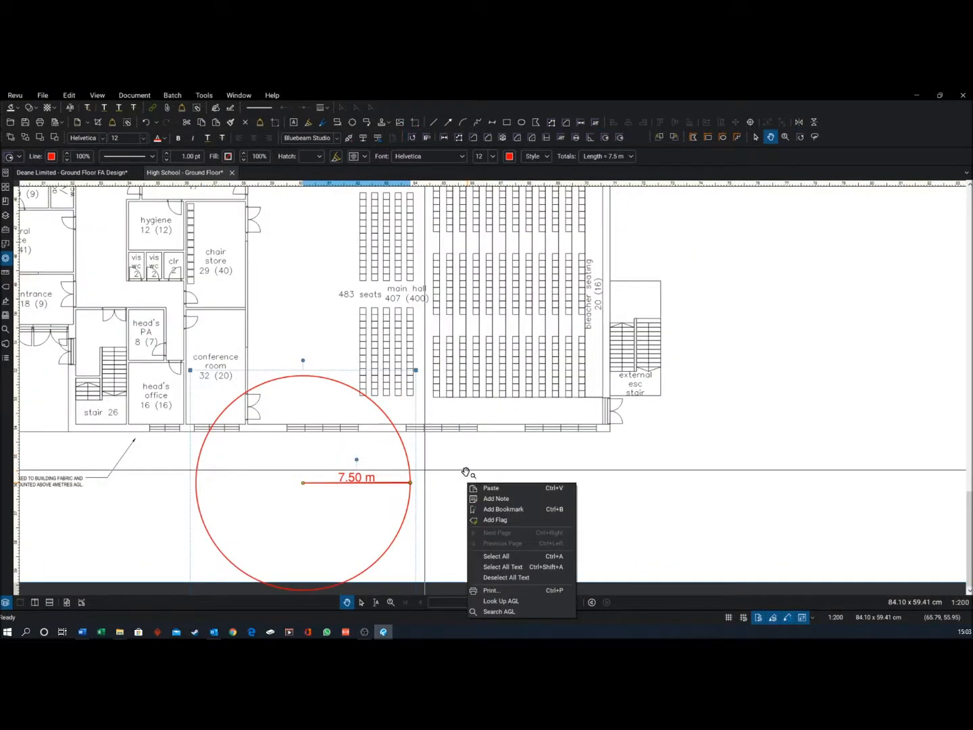
{"action": "left_click", "coordinate": [465, 473]}
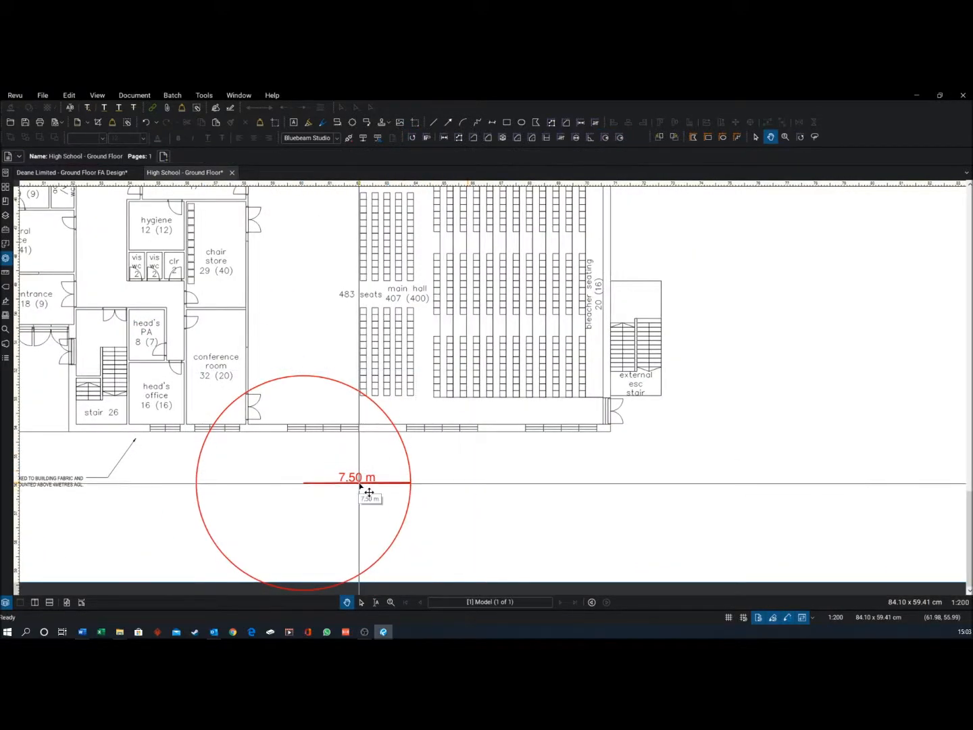
{"action": "scroll", "coordinate": [368, 490], "scroll_direction": "down", "scroll_amount": 2}
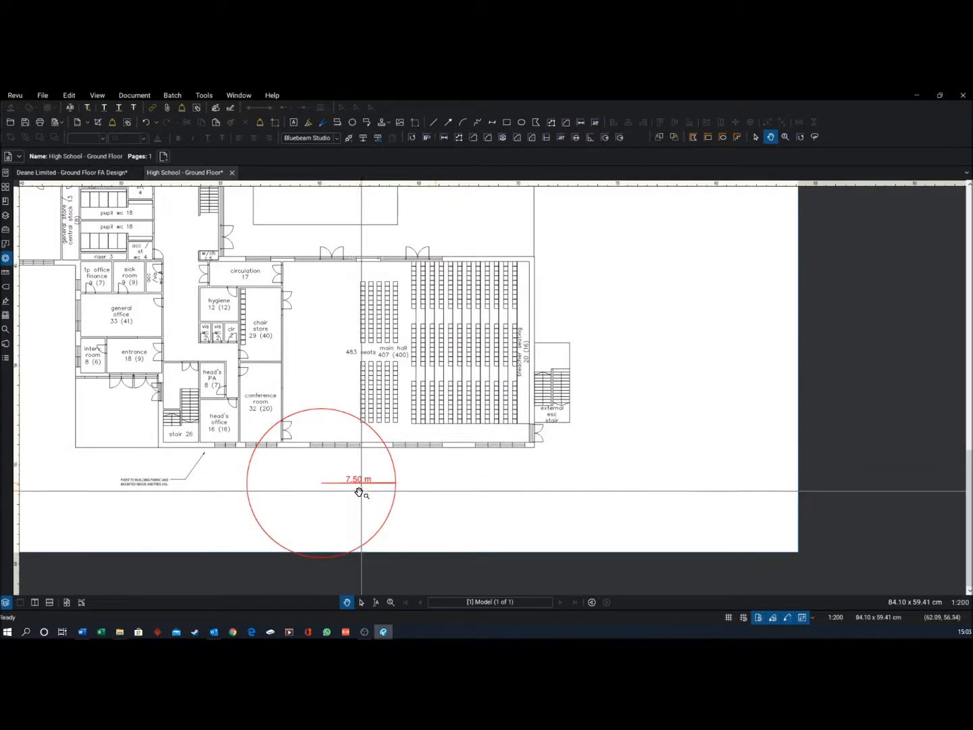
Move the 7.50 m radius measurement from below the building into the upper-left part of the main hall.
{"action": "left_click", "coordinate": [367, 484]}
{"action": "left_click_drag", "start_coordinate": [365, 484], "coordinate": [379, 312]}
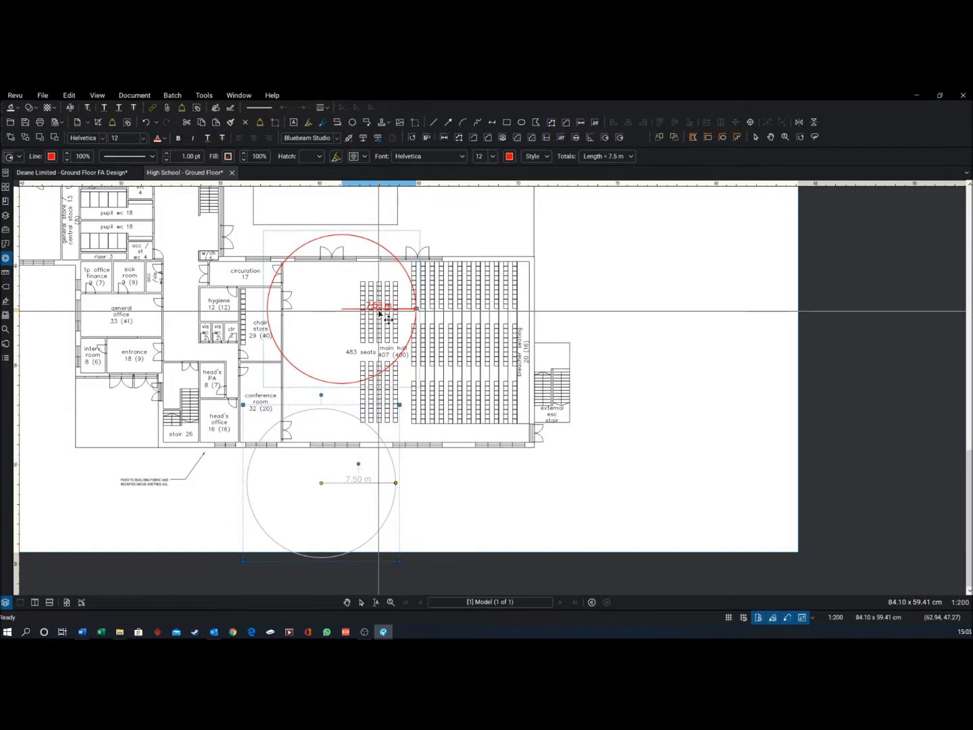
{"action": "left_click_drag", "start_coordinate": [389, 318], "coordinate": [386, 315]}
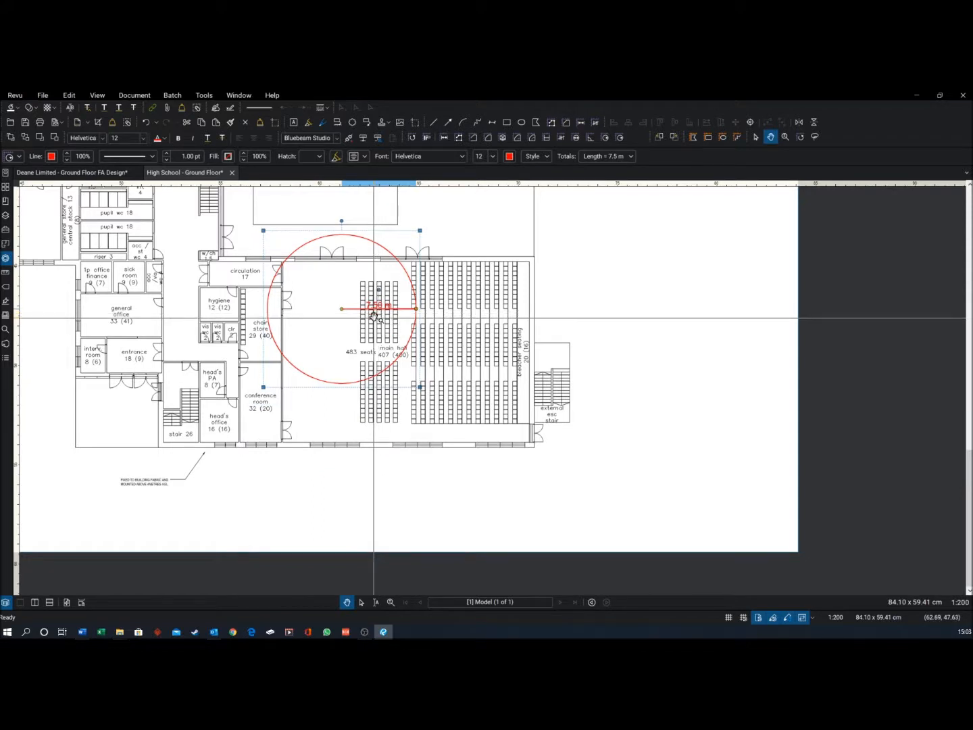
{"action": "key", "text": "Escape"}
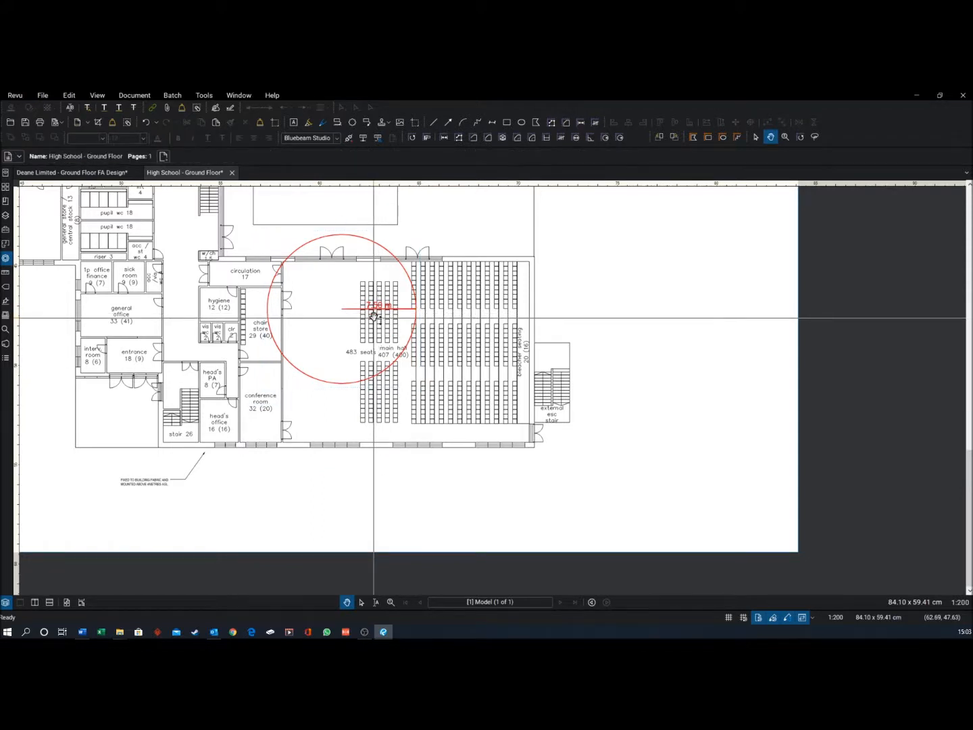
Duplicate the main hall's 7.50 m radius measurement by copy and paste, and place the copy over the upper bleacher seating.
{"action": "key", "text": "ctrl+v"}
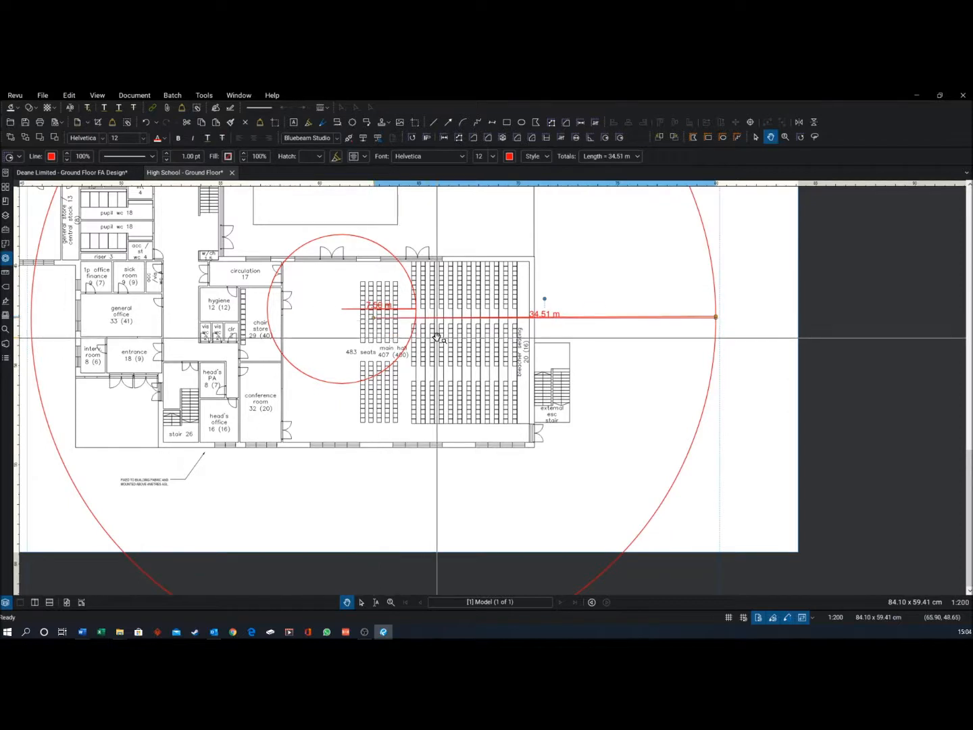
{"action": "key", "text": "Delete"}
{"action": "left_click", "coordinate": [408, 344]}
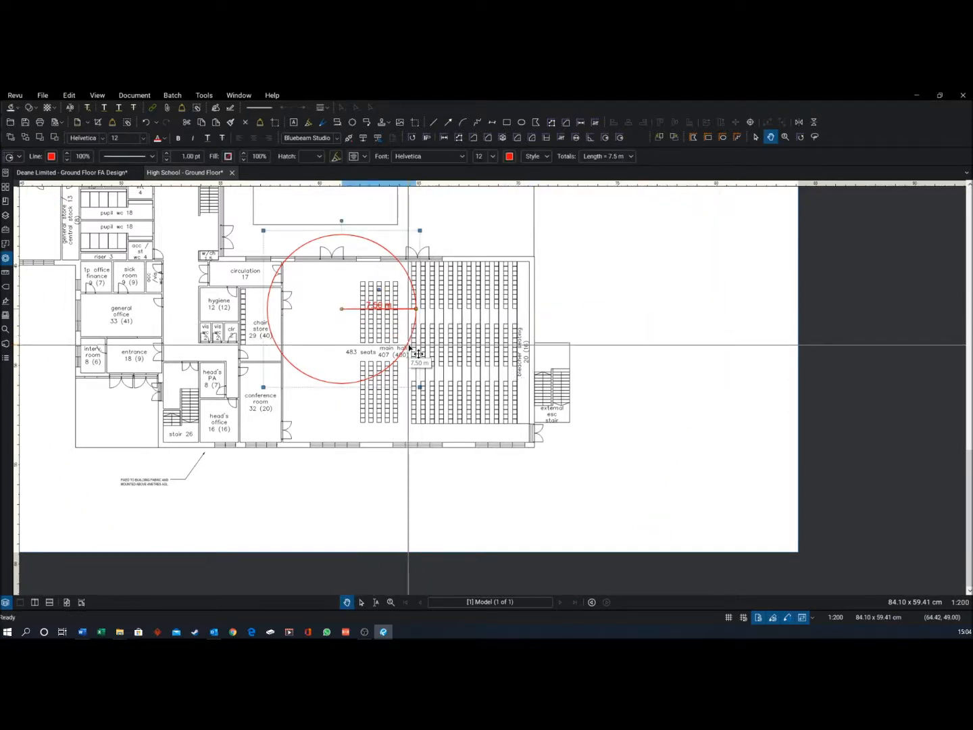
{"action": "key", "text": "ctrl+c"}
{"action": "key", "text": "ctrl+v"}
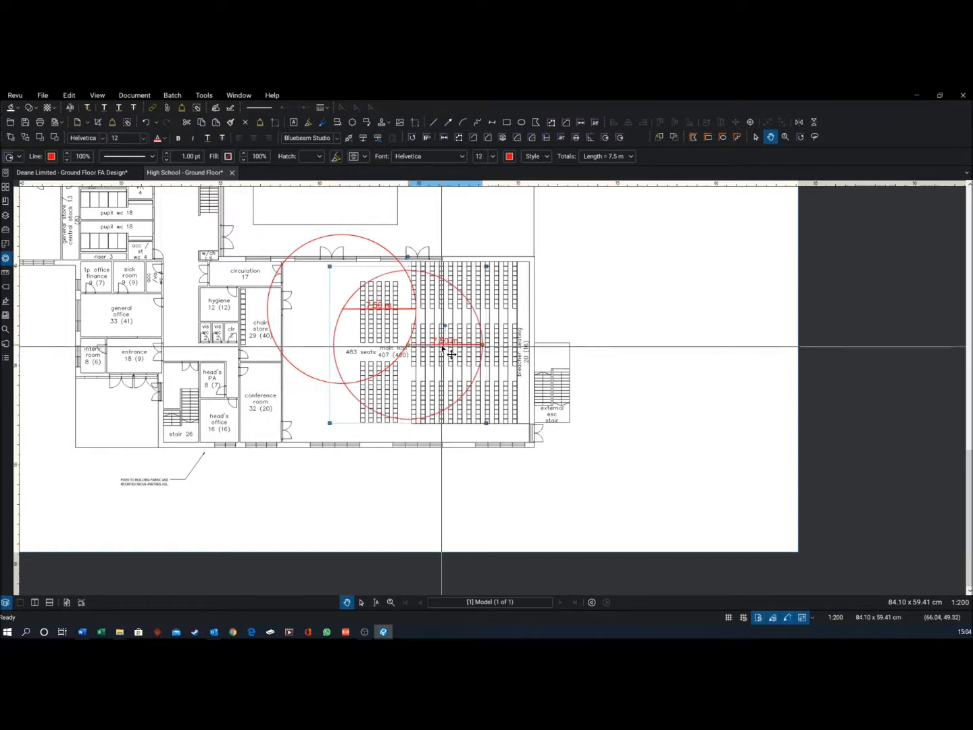
{"action": "mouse_move", "coordinate": [451, 353]}
{"action": "left_mouse_down"}
{"action": "mouse_move", "coordinate": [434, 377]}
{"action": "mouse_move", "coordinate": [512, 307]}
{"action": "mouse_move", "coordinate": [498, 311]}
{"action": "mouse_move", "coordinate": [511, 312]}
{"action": "left_mouse_up"}
Fine-tune both radius measurements so their circles cross at the main hall's upper wall and their radius lines are roughly level.
{"action": "scroll", "coordinate": [405, 268], "scroll_direction": "up", "scroll_amount": 6}
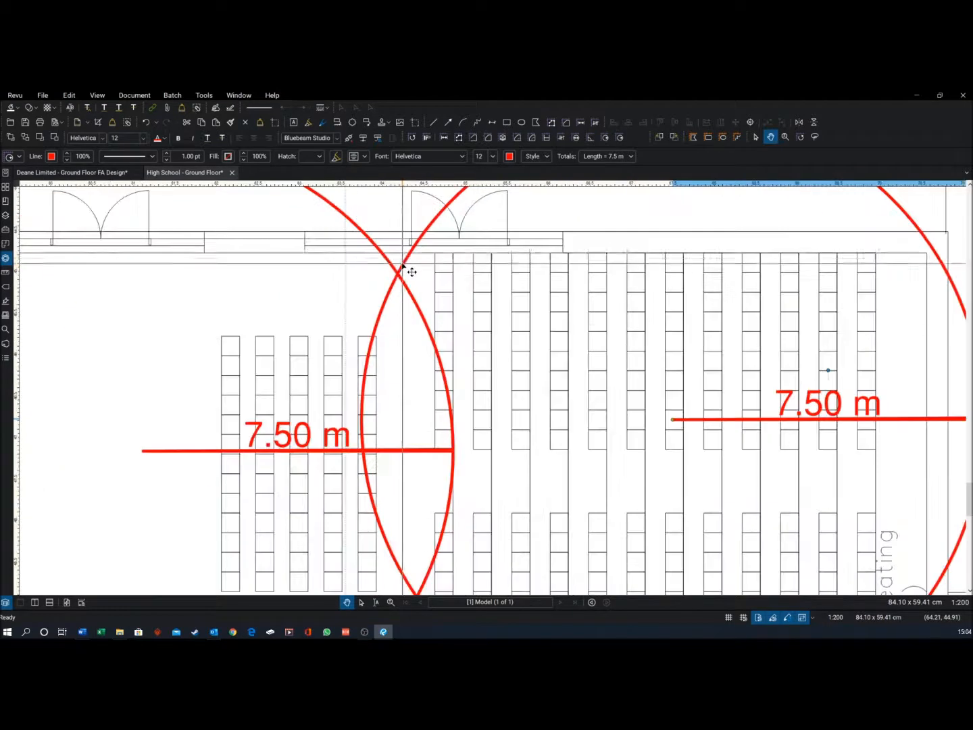
{"action": "scroll", "coordinate": [399, 260], "scroll_direction": "down", "scroll_amount": 2}
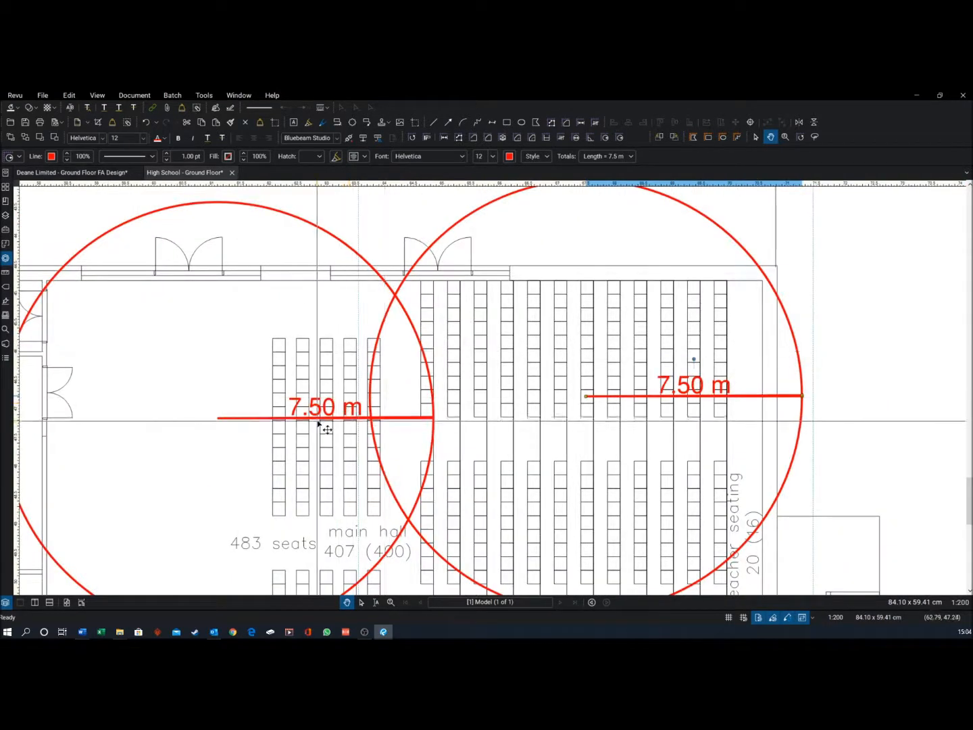
{"action": "left_click_drag", "start_coordinate": [318, 422], "coordinate": [320, 404]}
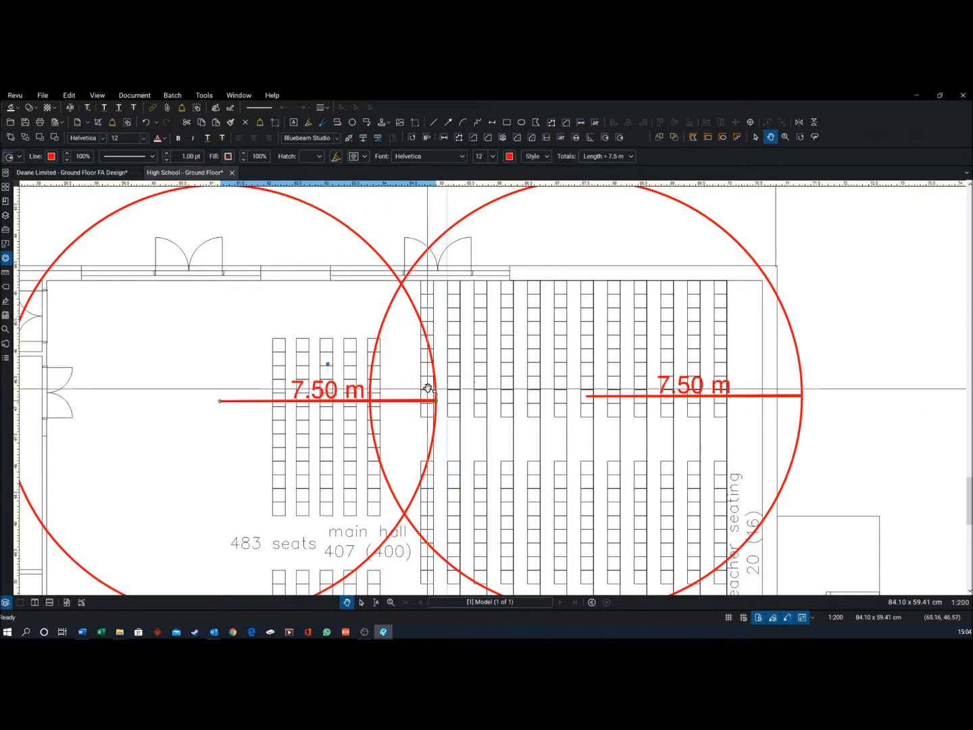
{"action": "left_click", "coordinate": [603, 399]}
{"action": "left_click_drag", "start_coordinate": [603, 400], "coordinate": [601, 407]}
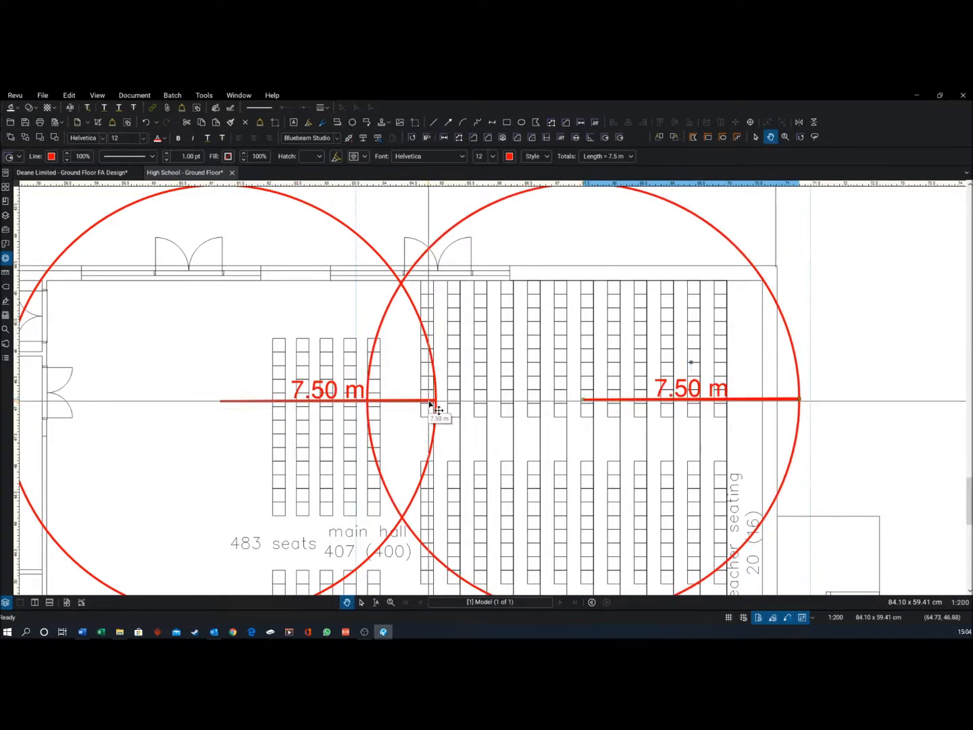
{"action": "scroll", "coordinate": [581, 310], "scroll_direction": "down", "scroll_amount": 5}
{"action": "scroll", "coordinate": [477, 409], "scroll_direction": "up", "scroll_amount": 3}
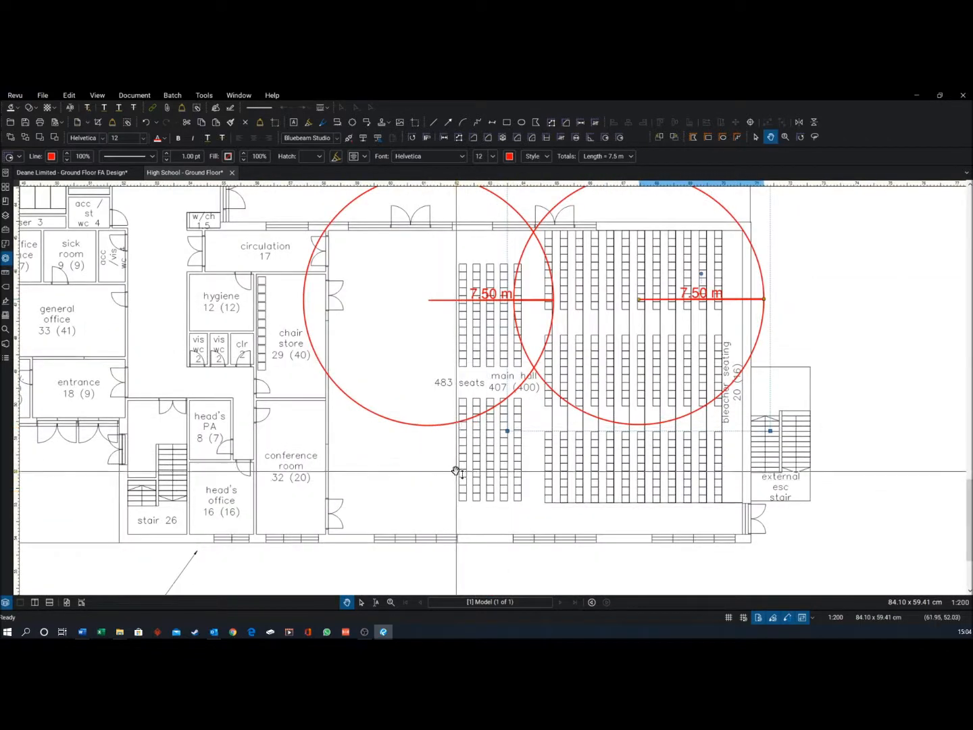
{"action": "key", "text": "ctrl+v"}
{"action": "left_click_drag", "start_coordinate": [456, 472], "coordinate": [504, 471]}
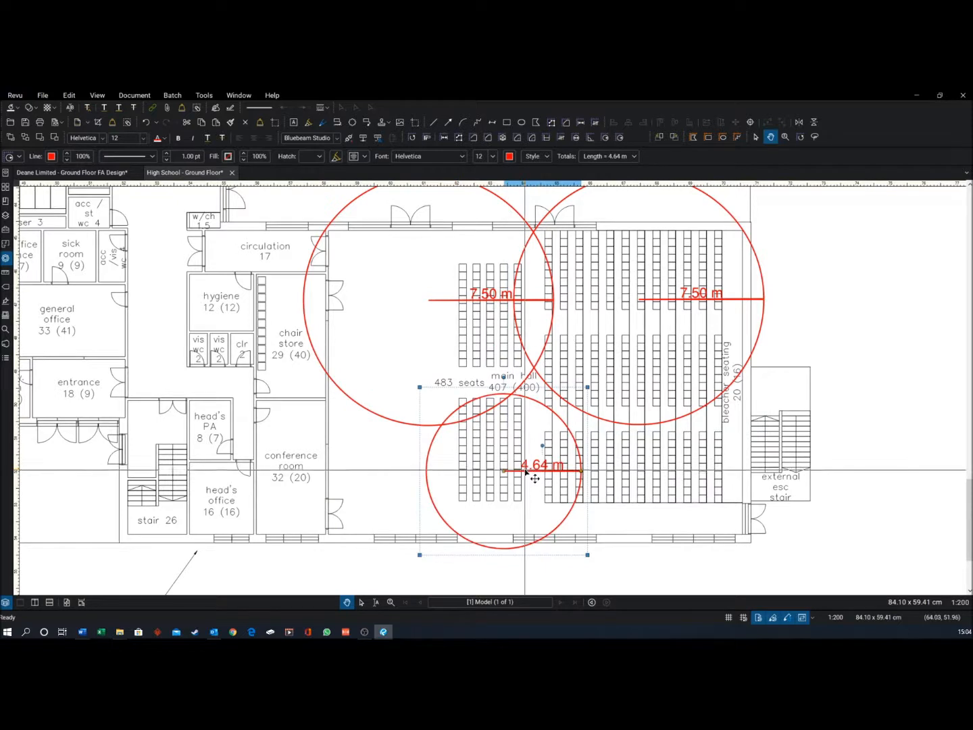
{"action": "key", "text": "Delete"}
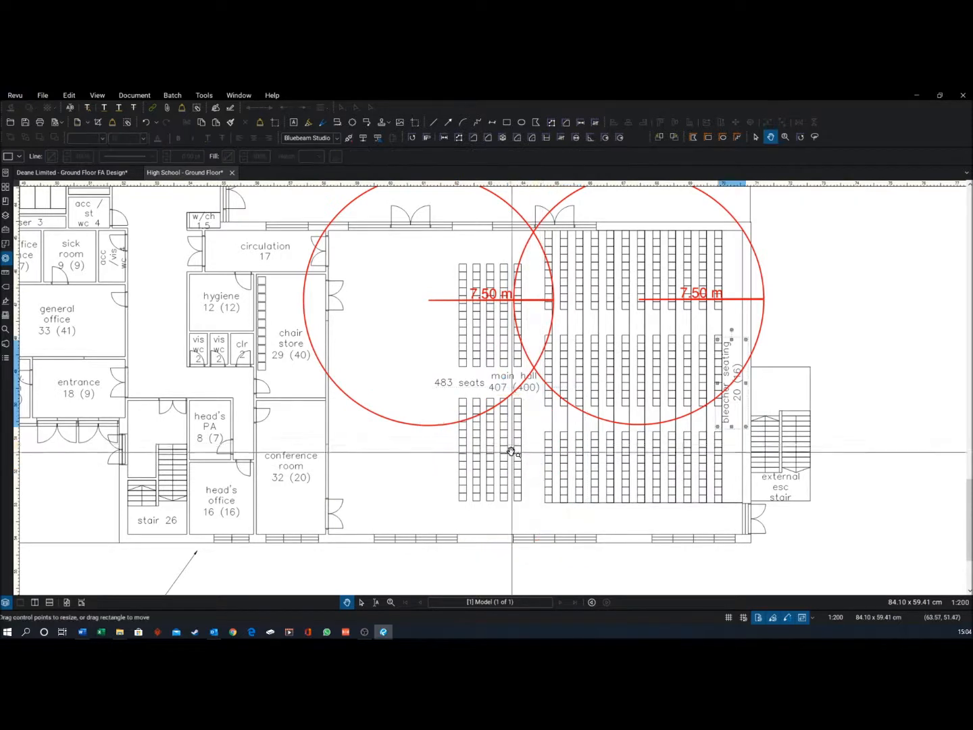
Paste two more 7.50 m radius measurements and position them side by side across the lower half of the main hall.
{"action": "key", "text": "ctrl+v"}
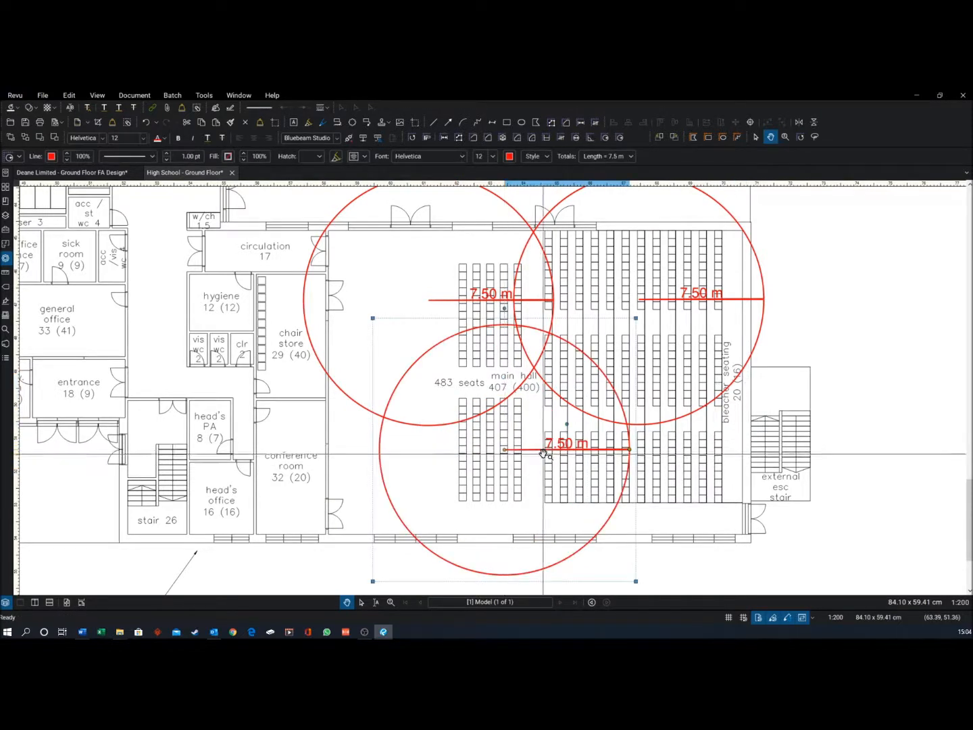
{"action": "left_click_drag", "start_coordinate": [545, 453], "coordinate": [457, 448]}
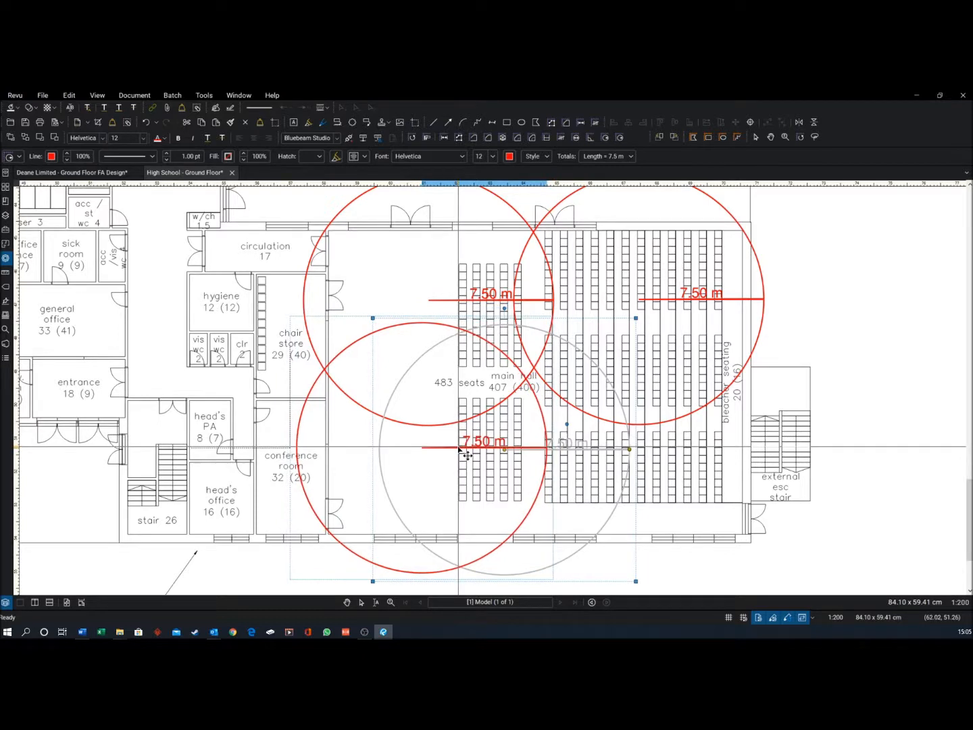
{"action": "left_click_drag", "start_coordinate": [466, 450], "coordinate": [469, 451]}
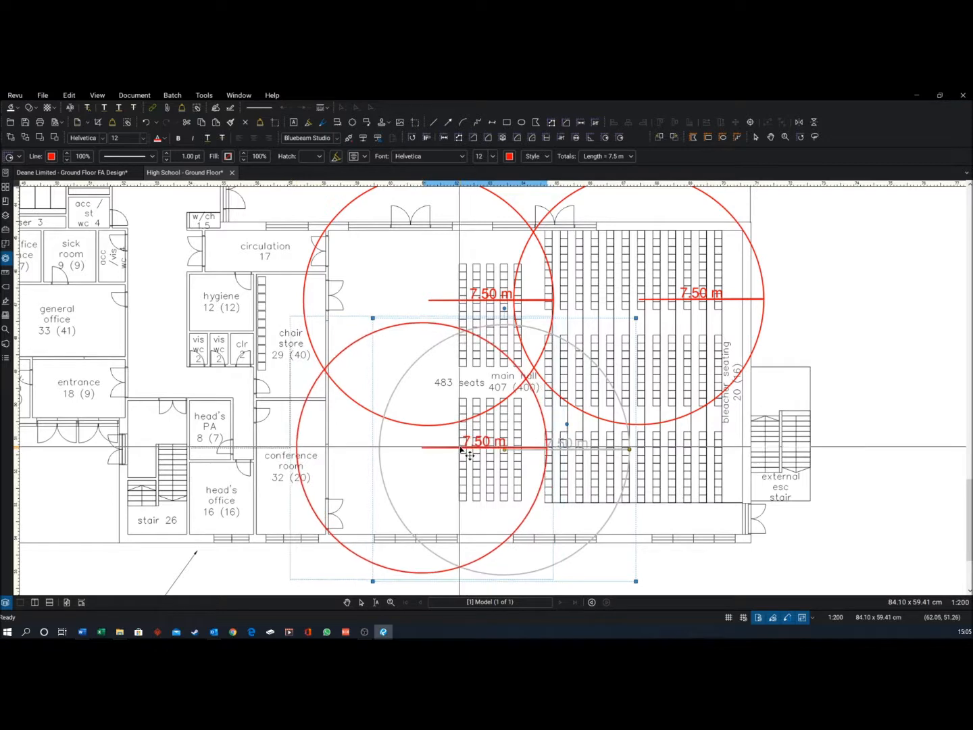
{"action": "left_click_drag", "start_coordinate": [461, 453], "coordinate": [462, 457]}
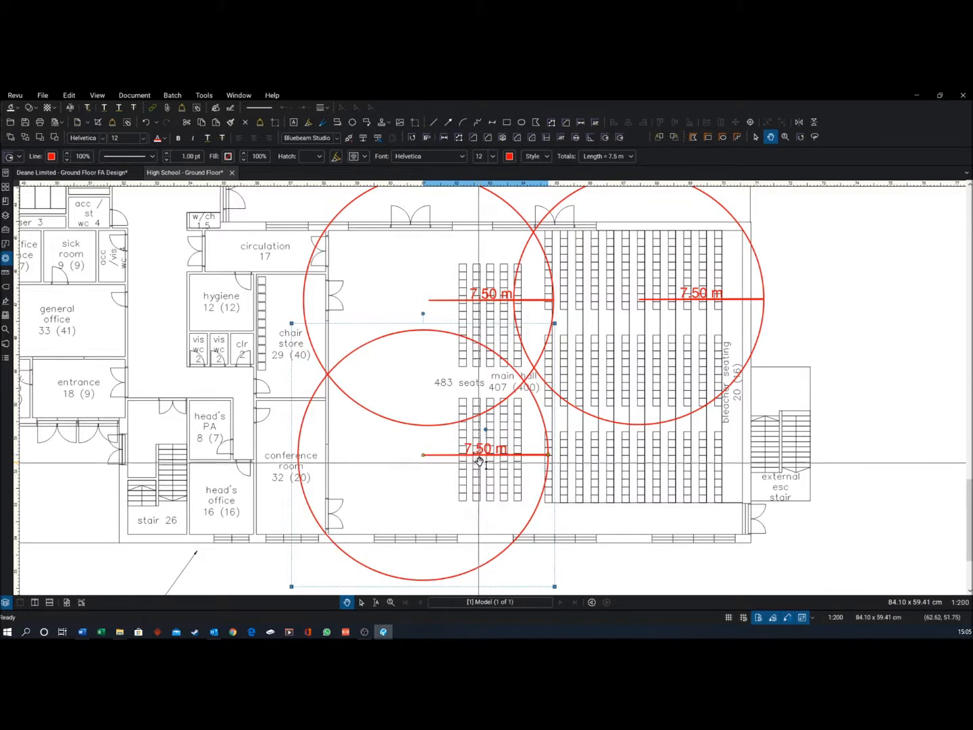
{"action": "key", "text": "ctrl+v"}
{"action": "left_click_drag", "start_coordinate": [567, 467], "coordinate": [728, 453]}
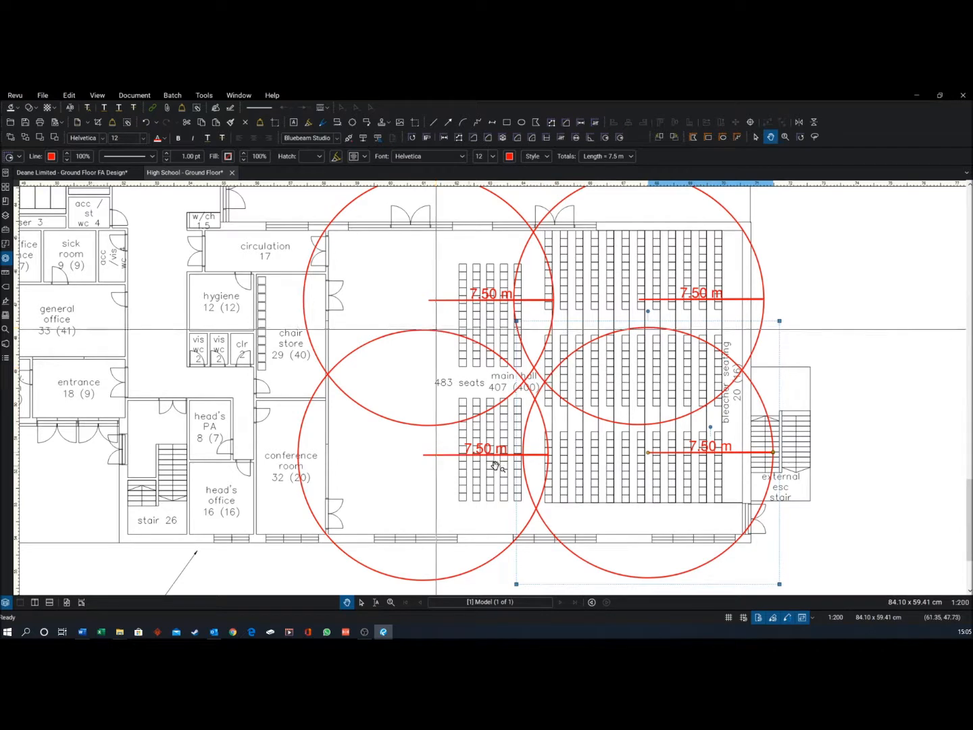
Delete all four radius measurements from the main hall.
{"action": "left_click", "coordinate": [534, 373]}
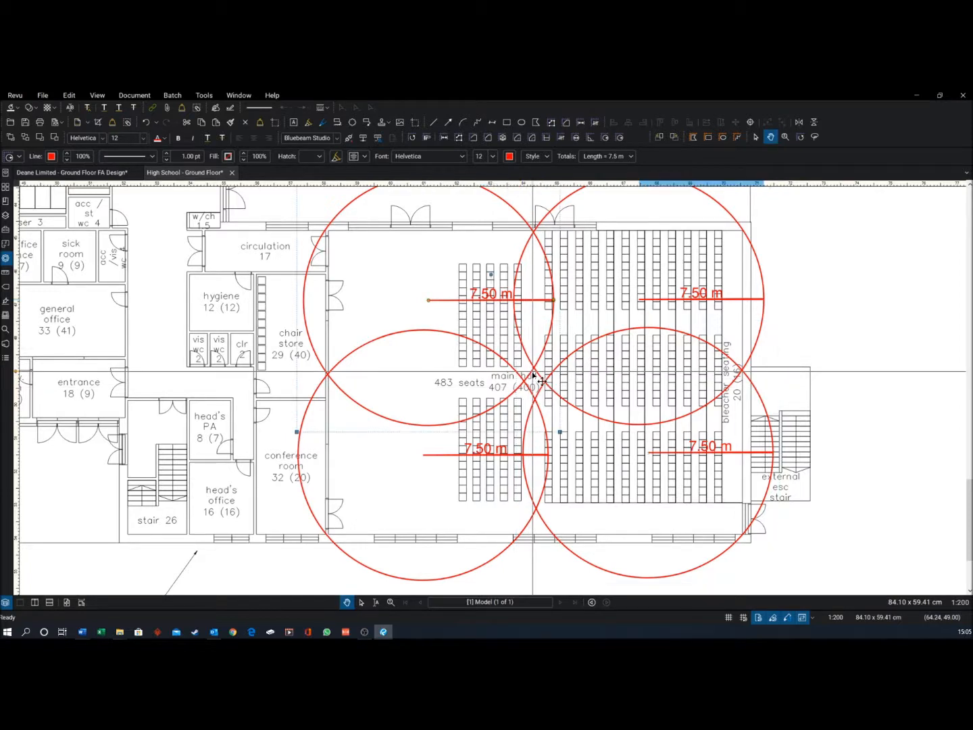
{"action": "key", "text": "Delete"}
{"action": "left_click", "coordinate": [531, 384]}
{"action": "key", "text": "Delete"}
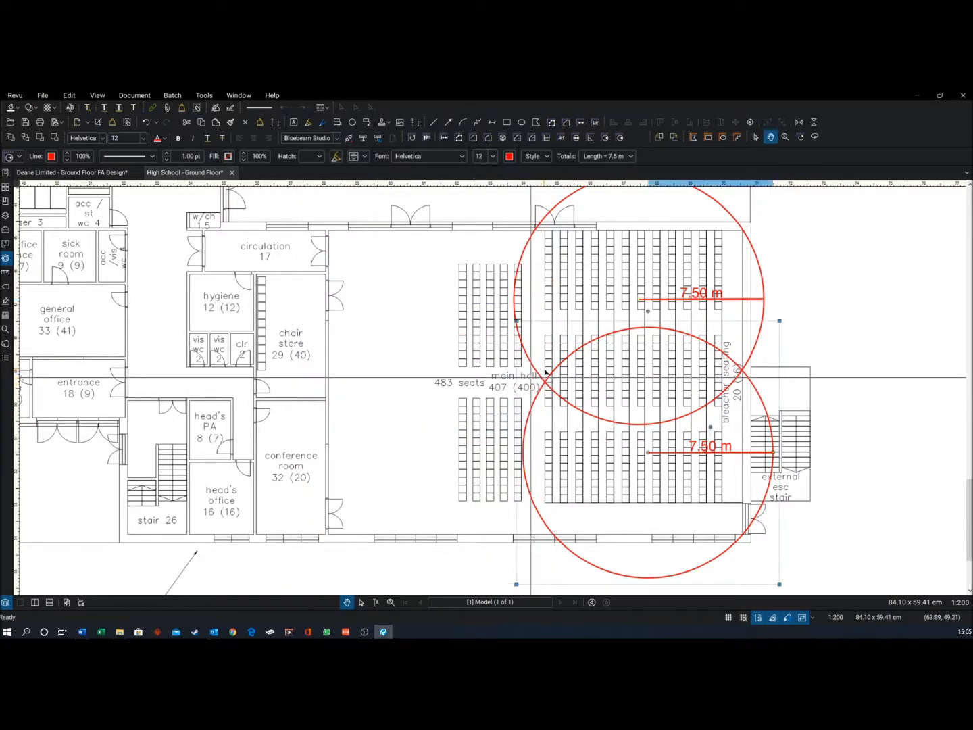
{"action": "left_click", "coordinate": [553, 382]}
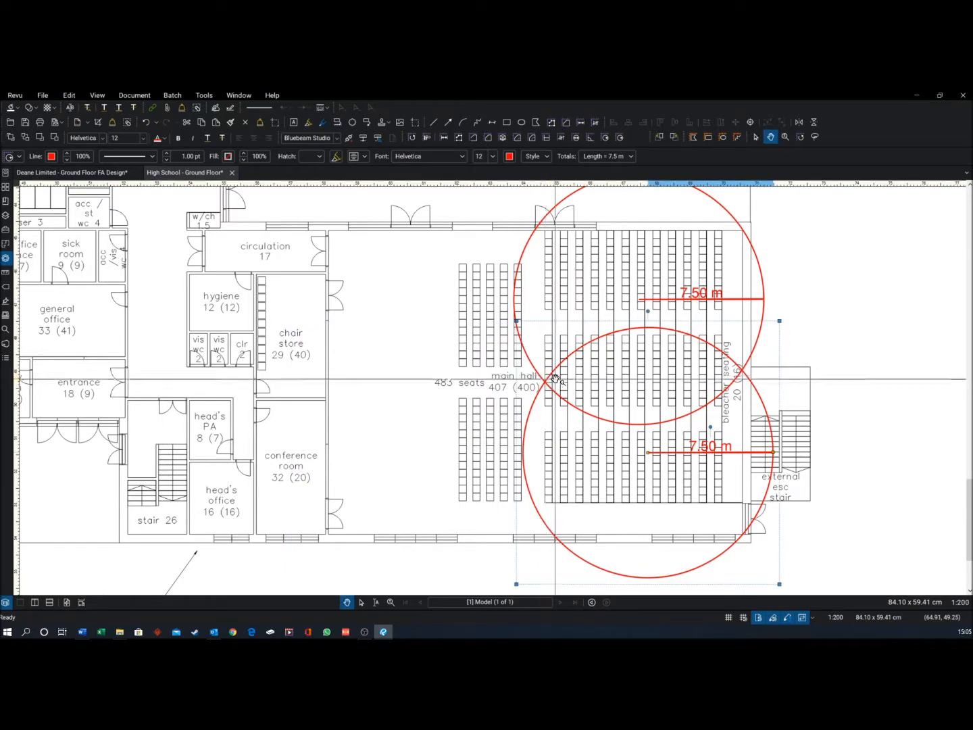
{"action": "key", "text": "Delete"}
{"action": "left_click", "coordinate": [533, 365]}
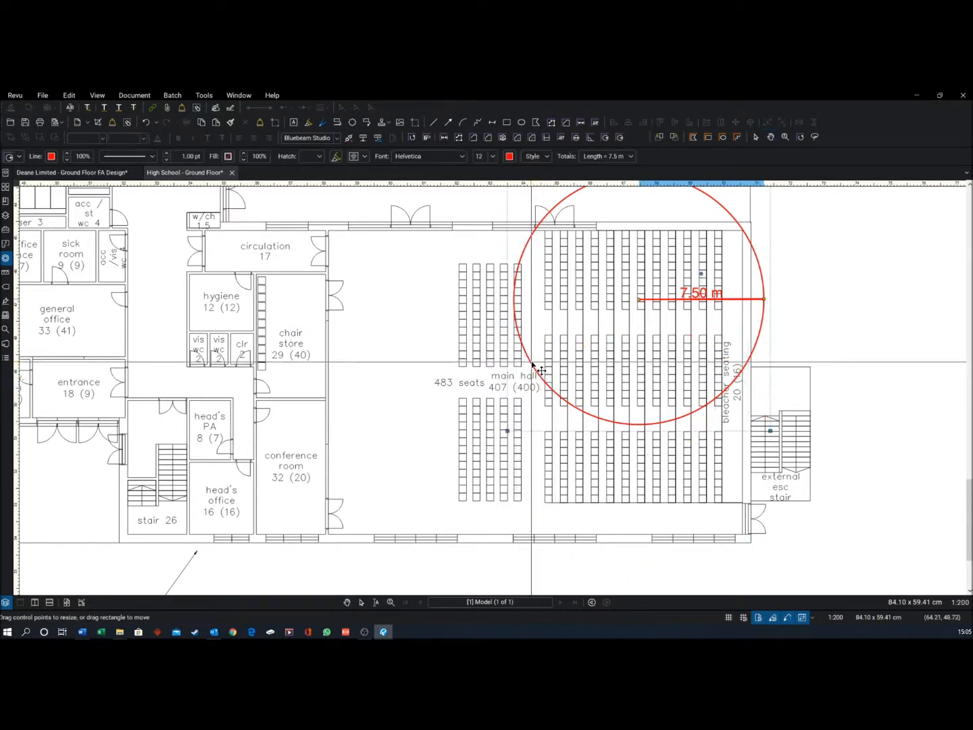
{"action": "key", "text": "Delete"}
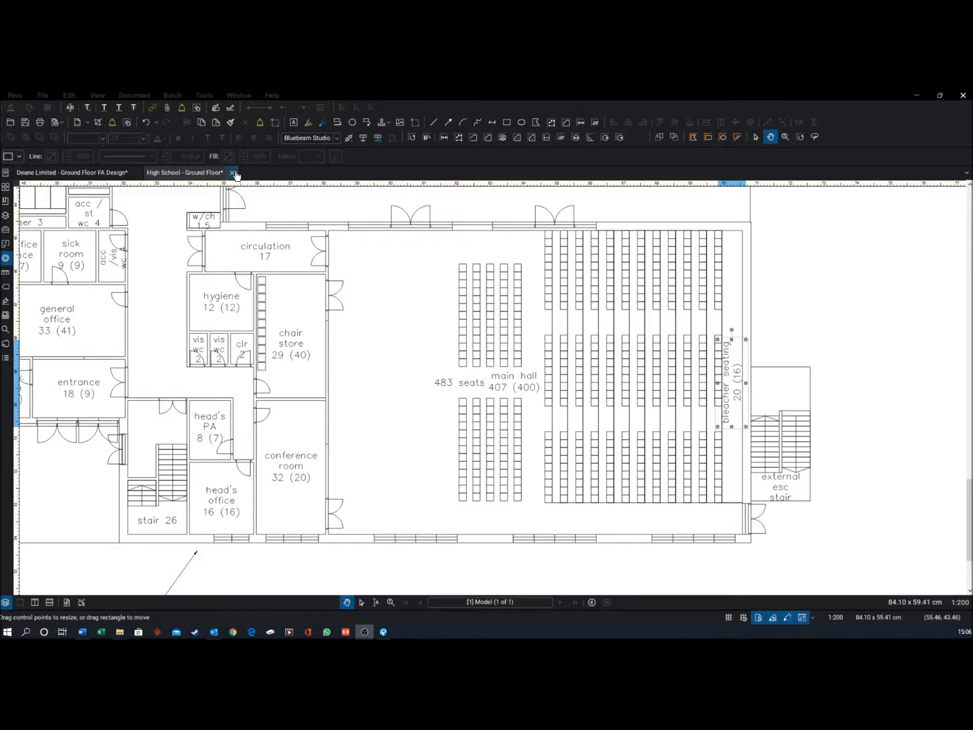
Close the High School - Ground Floor drawing without saving and delete the radius measurement from the Deane Limited plan's warehouse.
{"action": "left_click", "coordinate": [233, 173]}
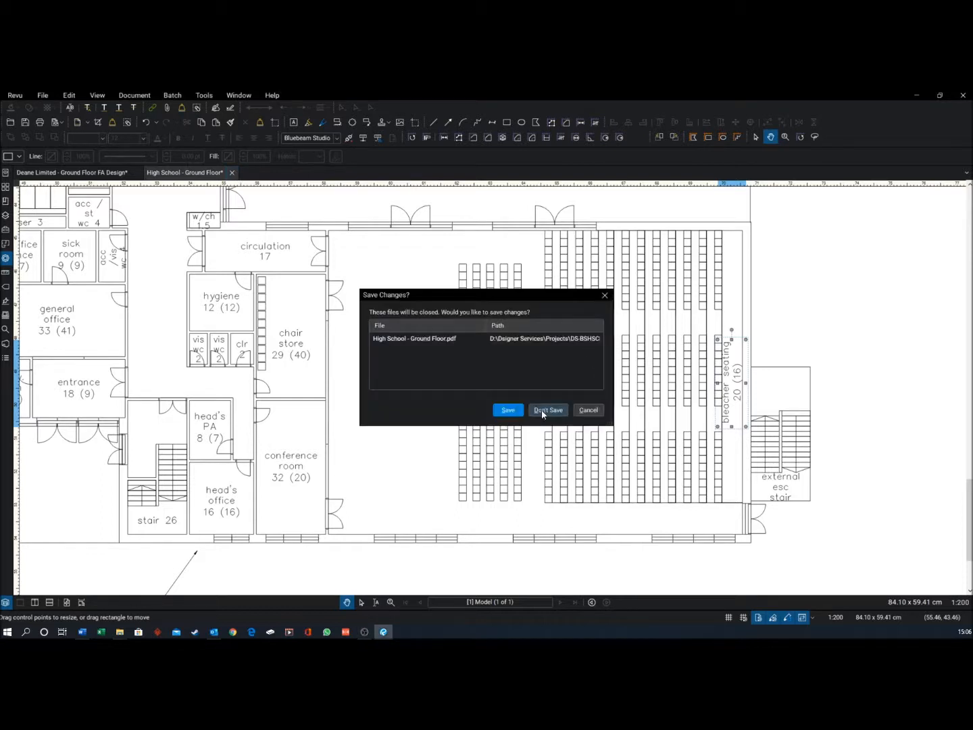
{"action": "left_click", "coordinate": [542, 413]}
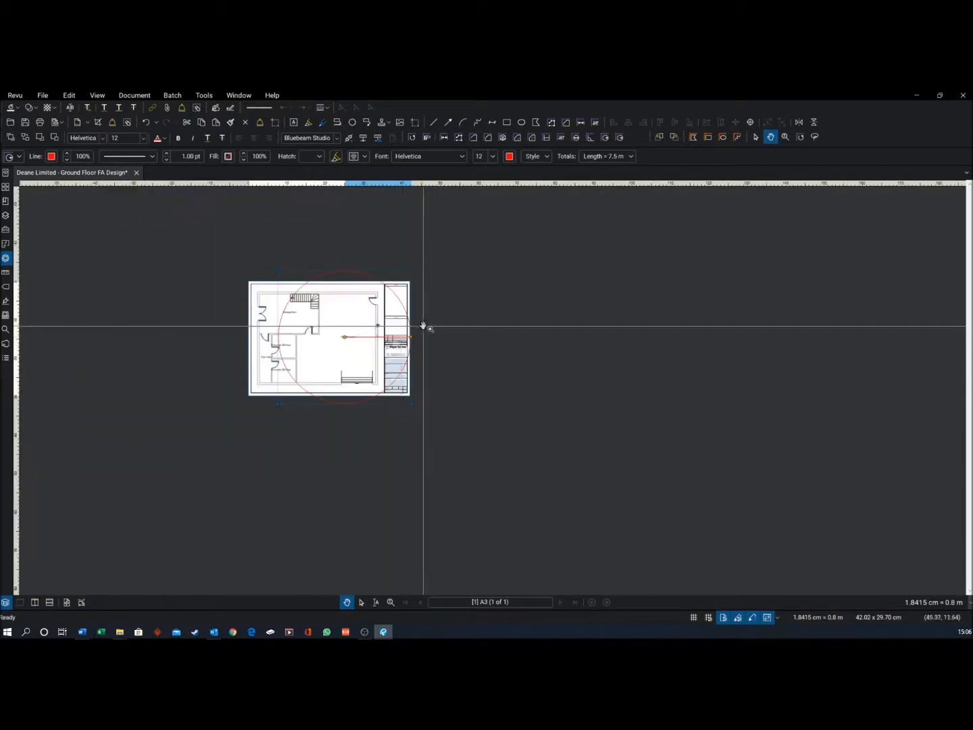
{"action": "scroll", "coordinate": [495, 322], "scroll_direction": "up", "scroll_amount": 5}
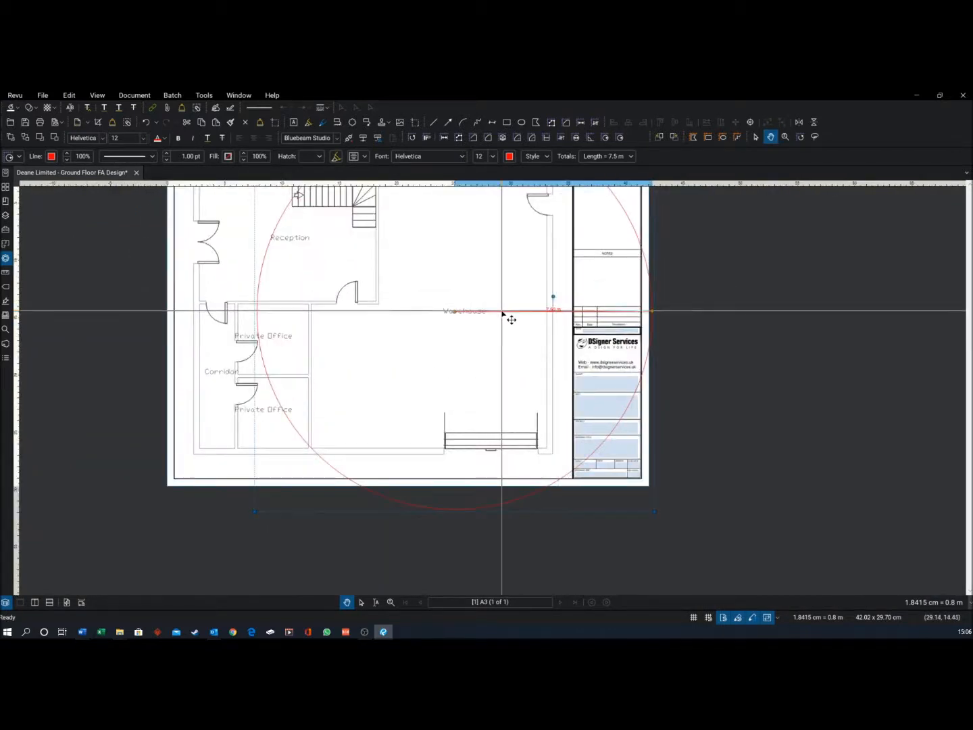
{"action": "key", "text": "Delete"}
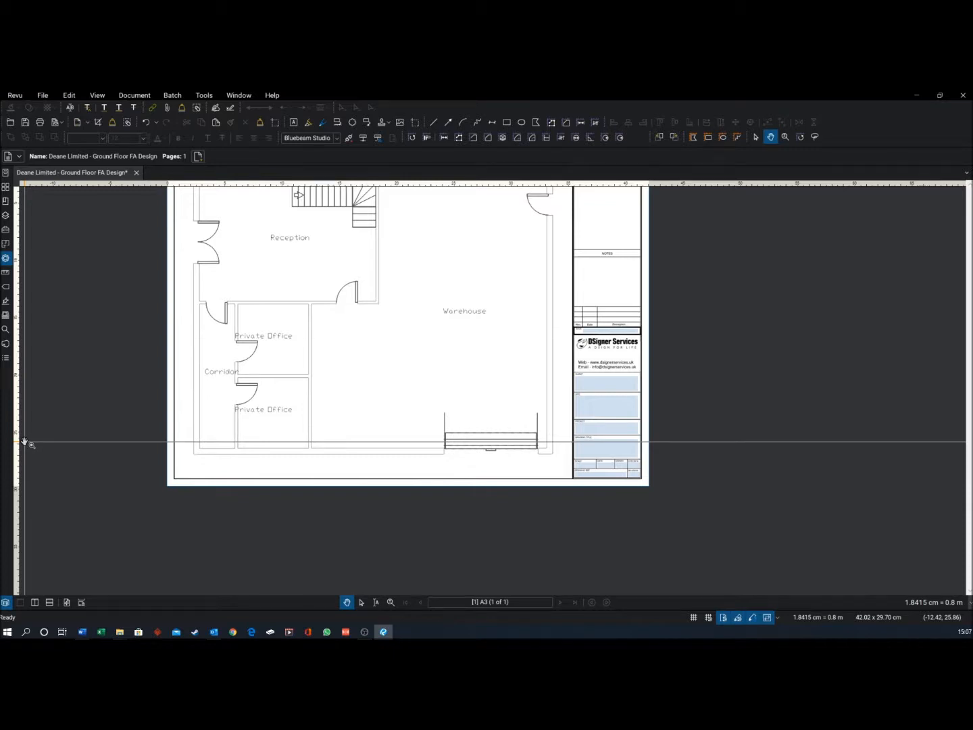
Show the Tool Chest and remove the scale from the Fire Alarm and Wireless Fire Alarm tool sets.
{"action": "left_click", "coordinate": [13, 284]}
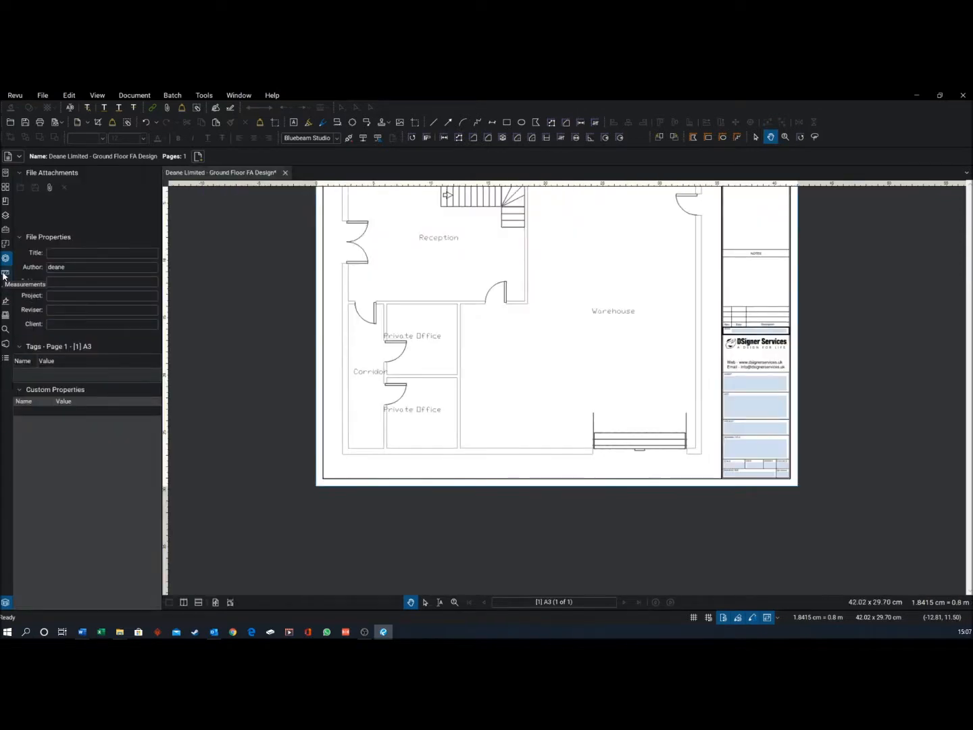
{"action": "left_click", "coordinate": [5, 274]}
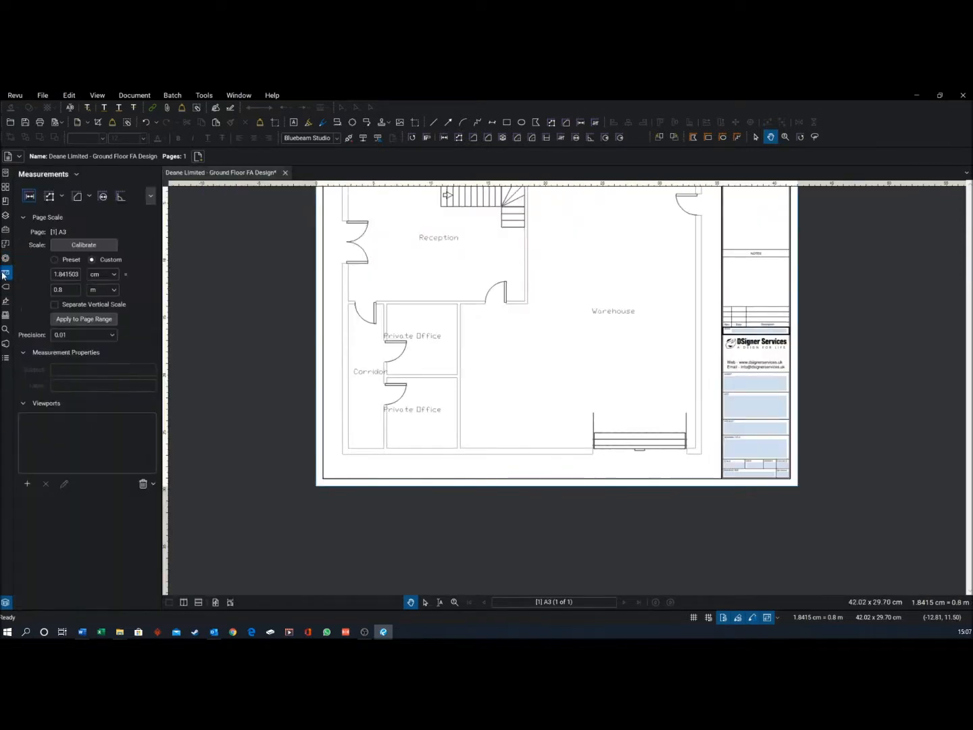
{"action": "left_click", "coordinate": [5, 229]}
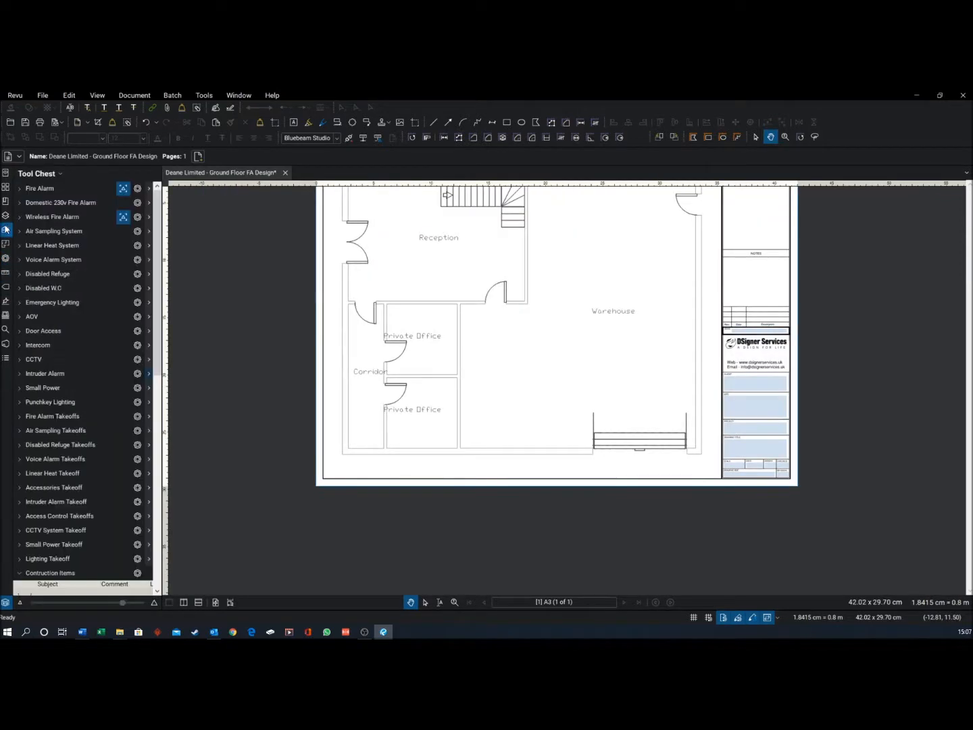
{"action": "left_click", "coordinate": [138, 189]}
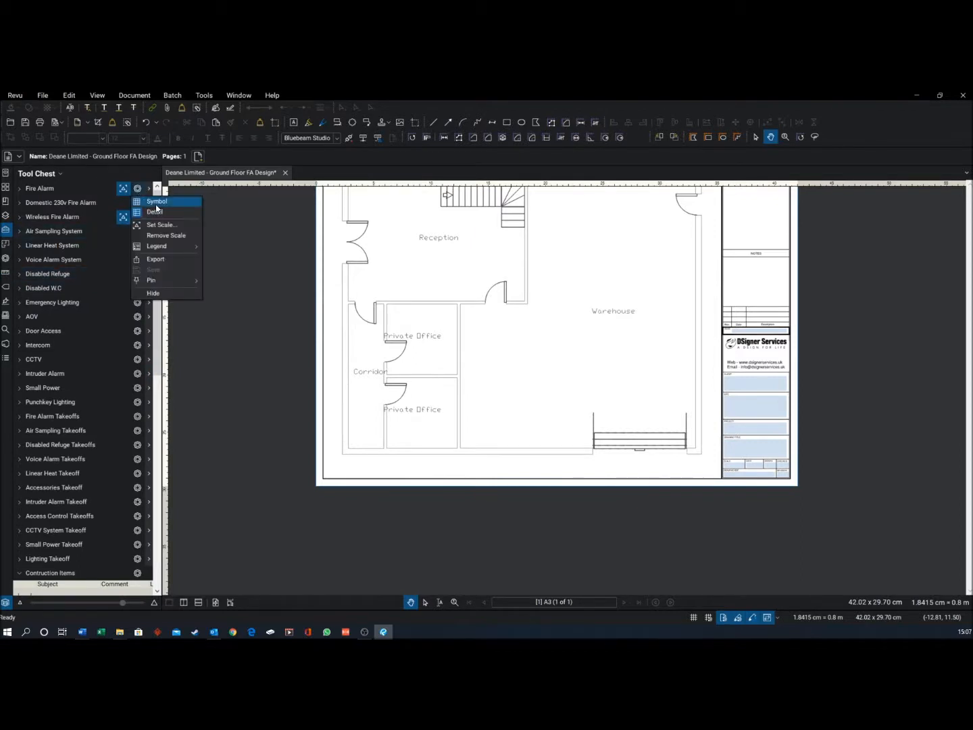
{"action": "left_click", "coordinate": [163, 235]}
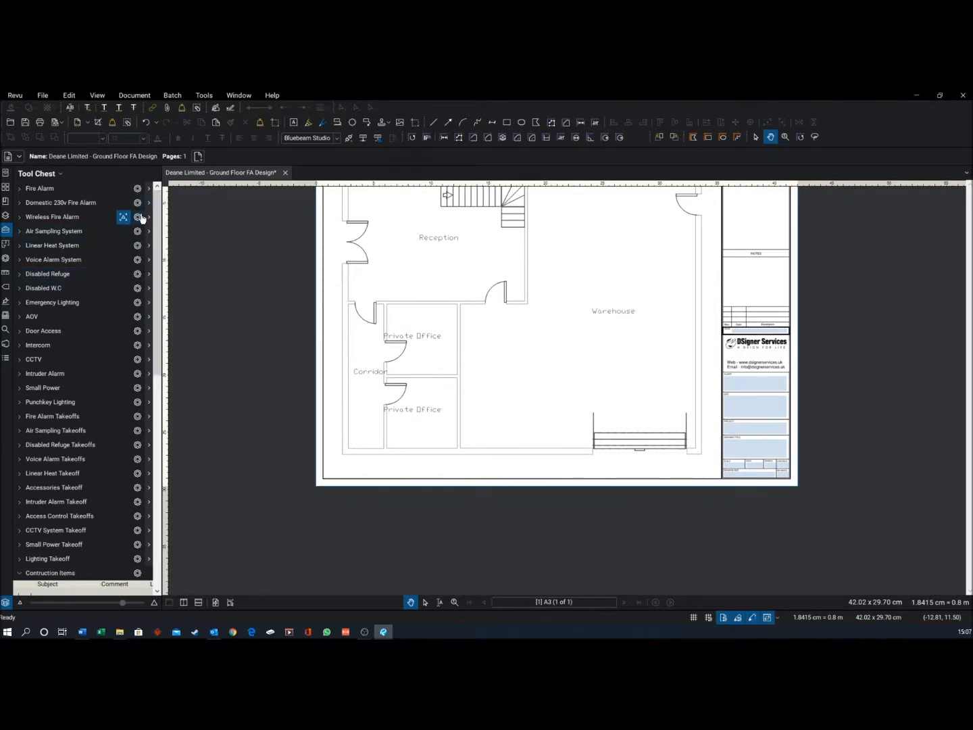
{"action": "left_click", "coordinate": [139, 216]}
{"action": "left_click", "coordinate": [162, 264]}
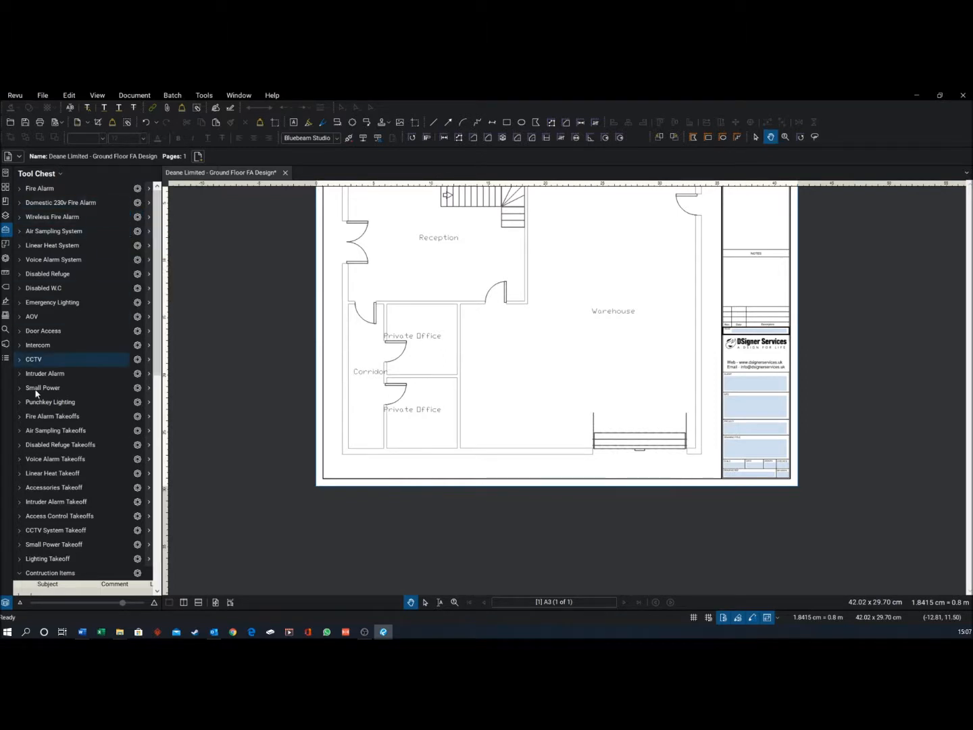
Collapse the Contruction Items tool set in the Tool Chest.
{"action": "scroll", "coordinate": [47, 446], "scroll_direction": "down", "scroll_amount": 7}
{"action": "scroll", "coordinate": [53, 461], "scroll_direction": "up", "scroll_amount": 5}
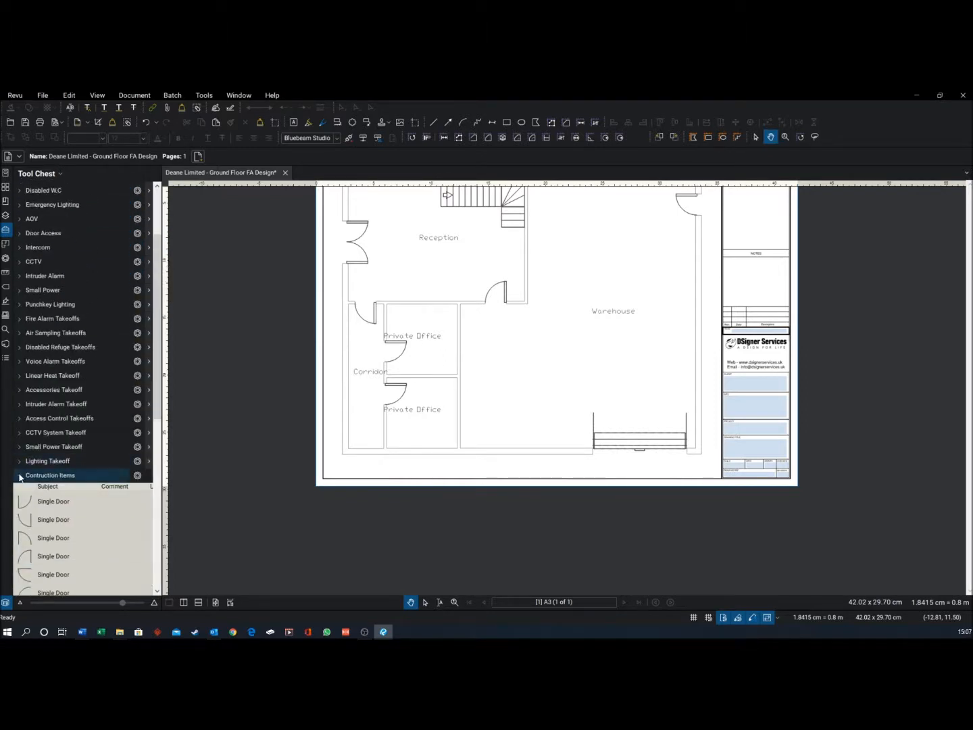
{"action": "left_click", "coordinate": [19, 475]}
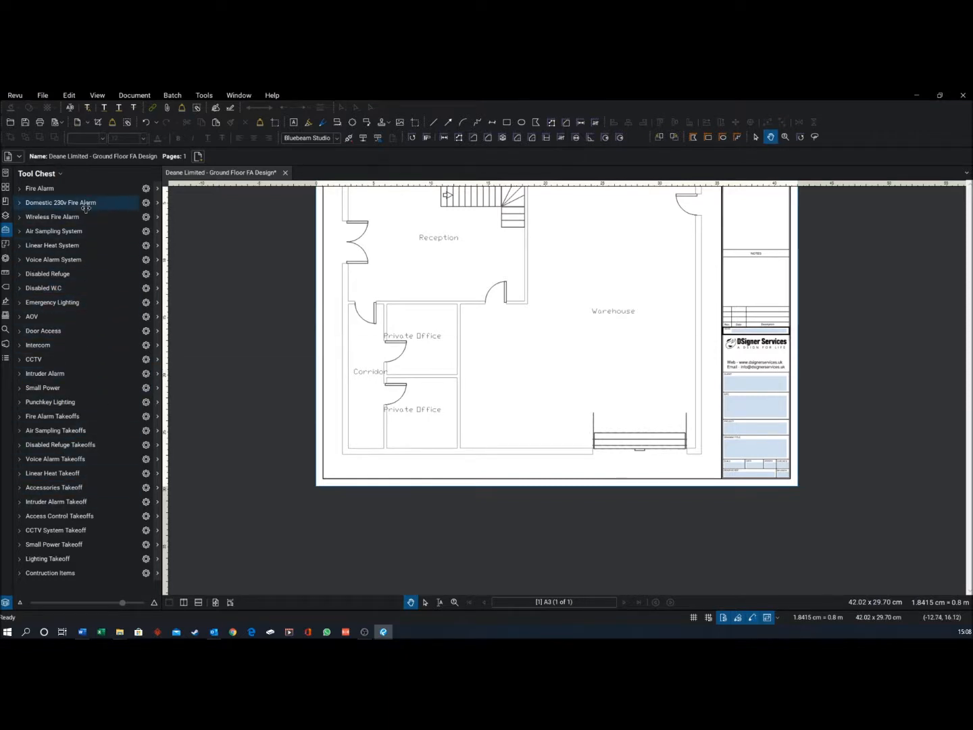
Expand the Fire Alarm tool set and look through its panels, detectors, sounders, interfaces and voice devices.
{"action": "left_click", "coordinate": [66, 190]}
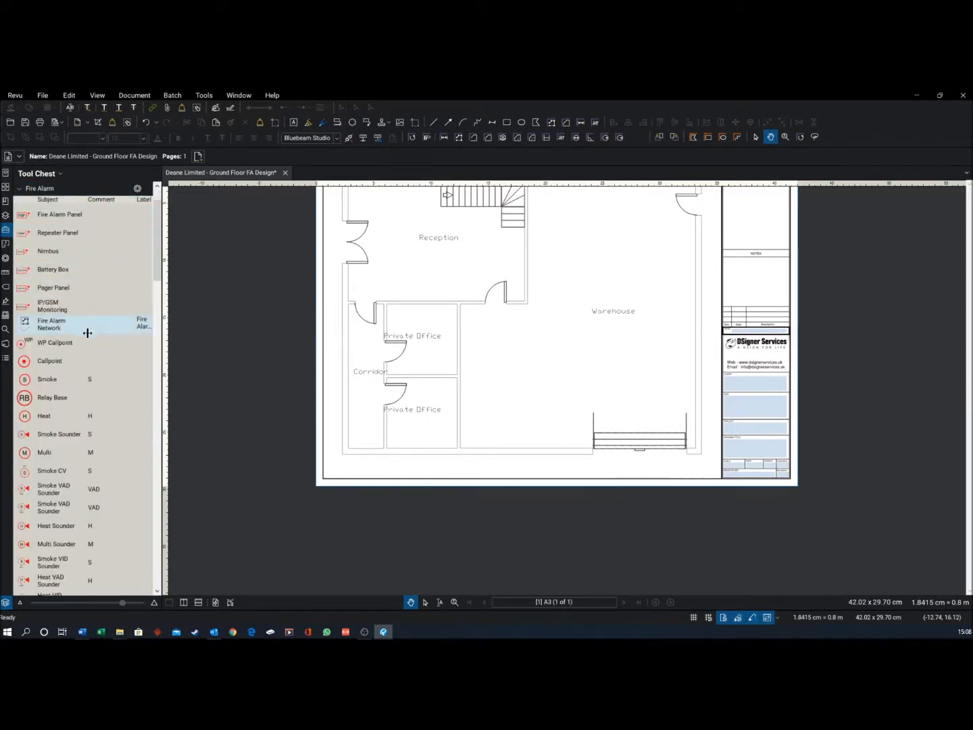
{"action": "scroll", "coordinate": [89, 333], "scroll_direction": "down", "scroll_amount": 5}
{"action": "scroll", "coordinate": [93, 339], "scroll_direction": "down", "scroll_amount": 4}
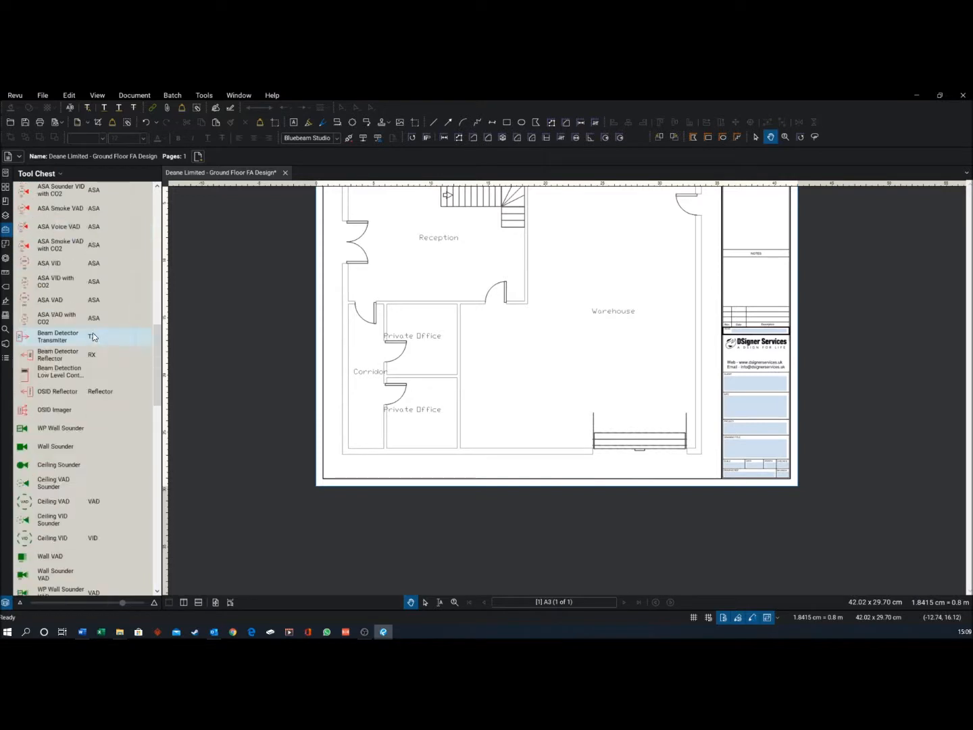
{"action": "scroll", "coordinate": [93, 270], "scroll_direction": "up", "scroll_amount": 4}
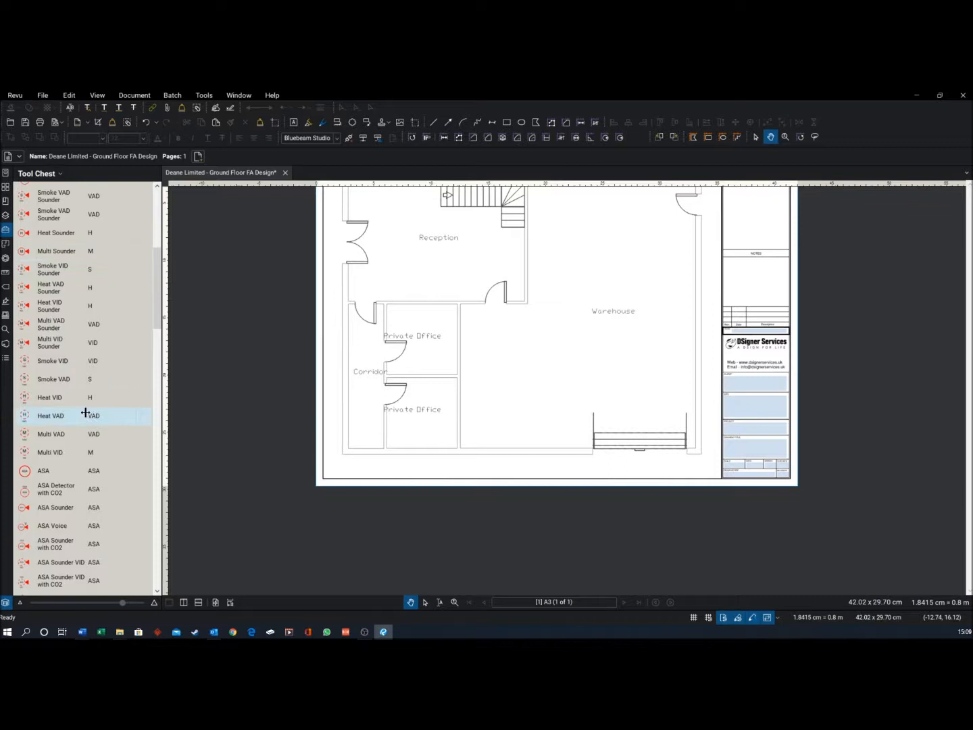
{"action": "scroll", "coordinate": [86, 414], "scroll_direction": "down", "scroll_amount": 2}
{"action": "scroll", "coordinate": [90, 416], "scroll_direction": "down", "scroll_amount": 2}
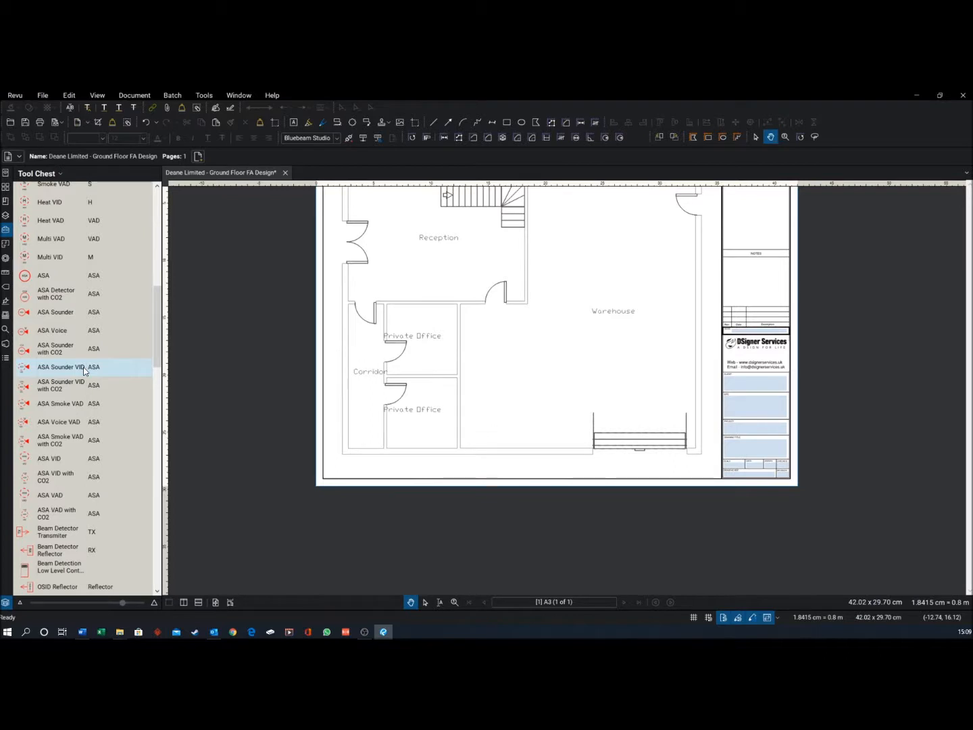
{"action": "scroll", "coordinate": [62, 402], "scroll_direction": "down", "scroll_amount": 1}
{"action": "scroll", "coordinate": [60, 406], "scroll_direction": "down", "scroll_amount": 3}
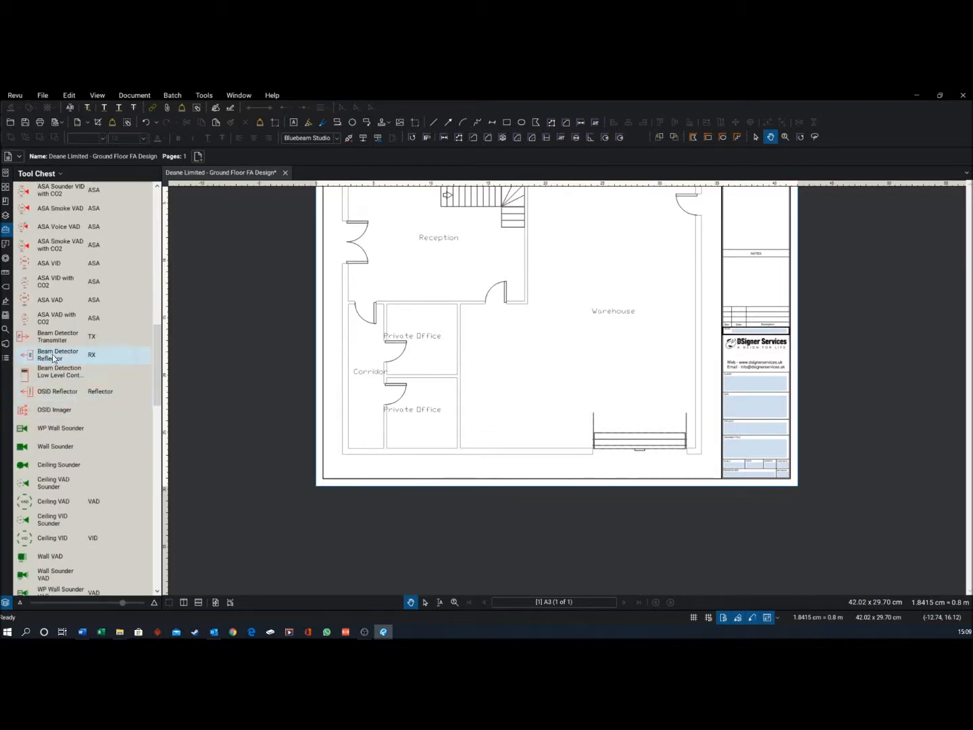
{"action": "scroll", "coordinate": [63, 434], "scroll_direction": "down", "scroll_amount": 2}
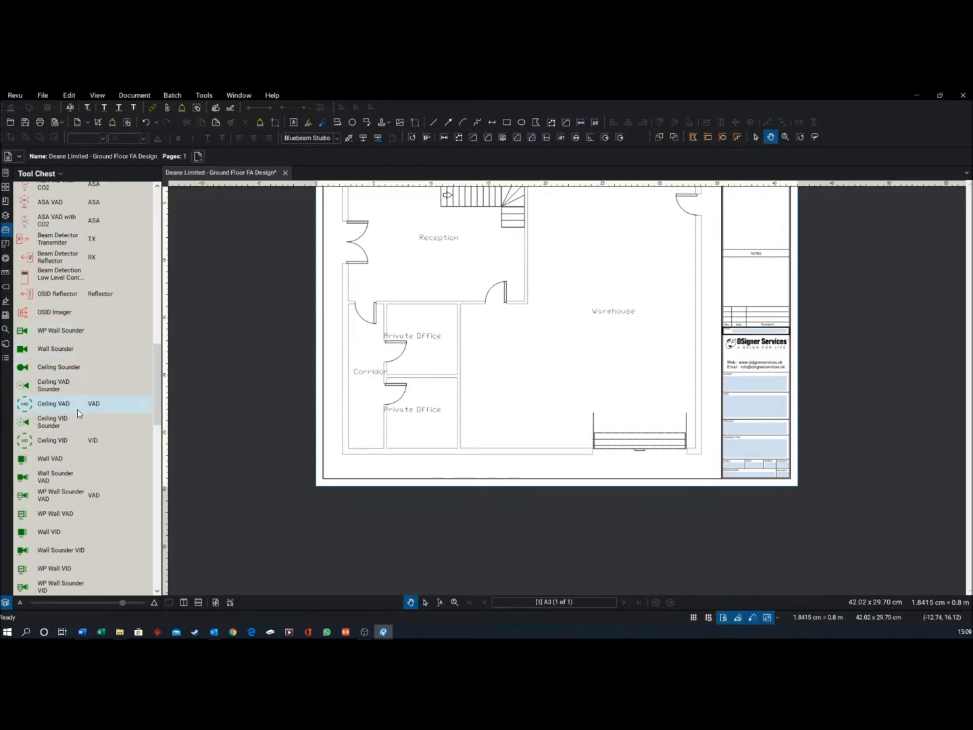
{"action": "scroll", "coordinate": [77, 409], "scroll_direction": "down", "scroll_amount": 2}
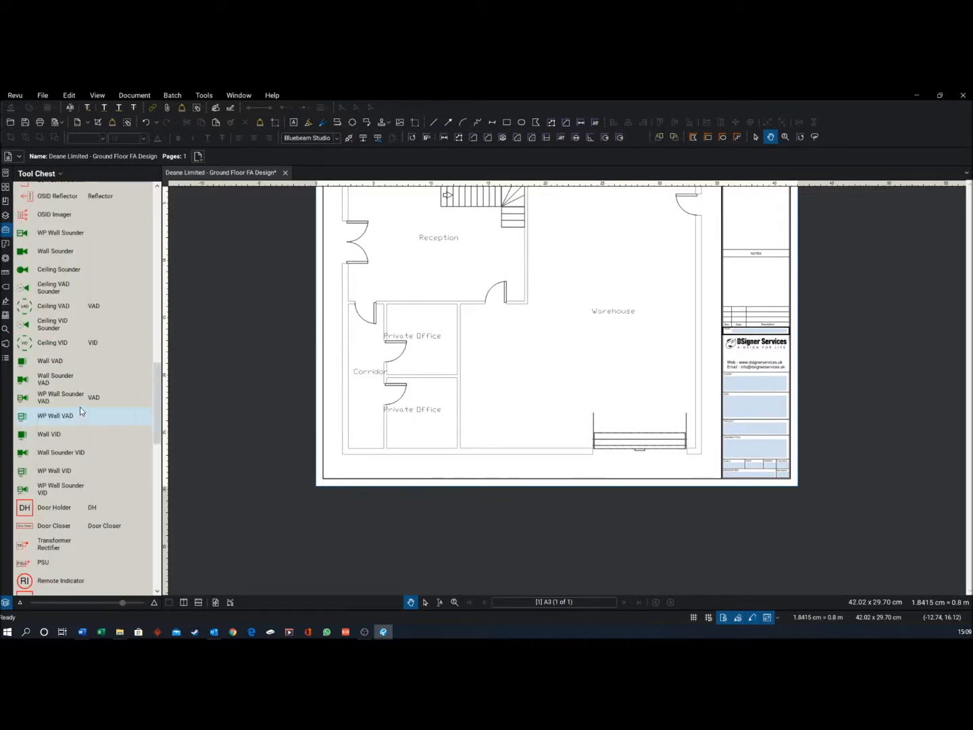
{"action": "scroll", "coordinate": [87, 466], "scroll_direction": "down", "scroll_amount": 2}
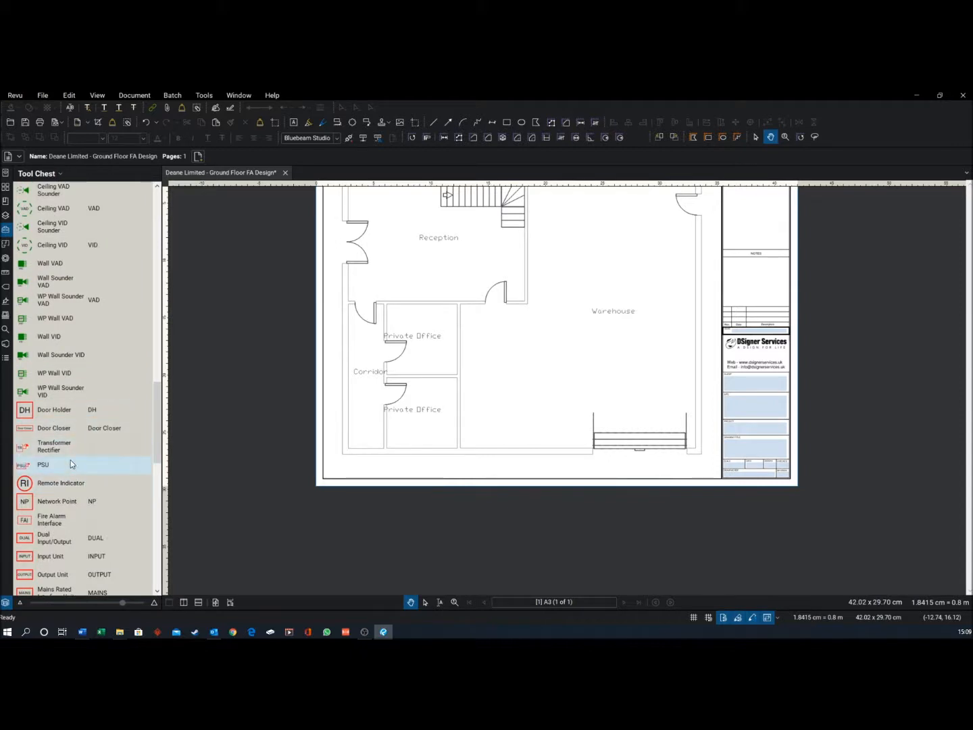
{"action": "scroll", "coordinate": [73, 461], "scroll_direction": "down", "scroll_amount": 4}
{"action": "scroll", "coordinate": [92, 370], "scroll_direction": "down", "scroll_amount": 2}
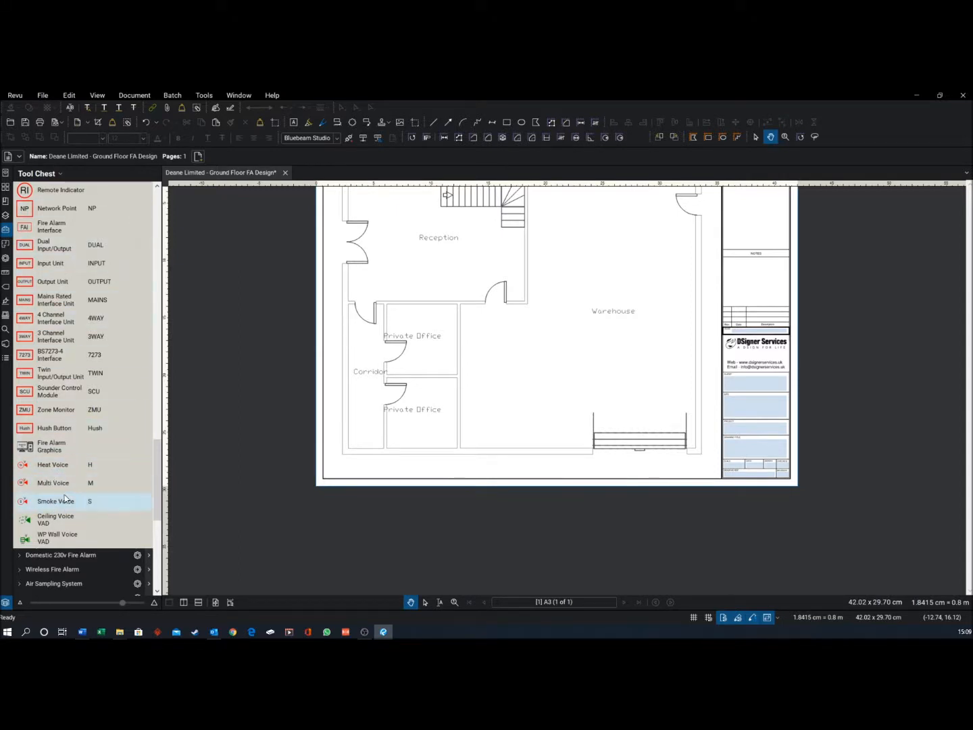
{"action": "scroll", "coordinate": [51, 225], "scroll_direction": "up", "scroll_amount": 10}
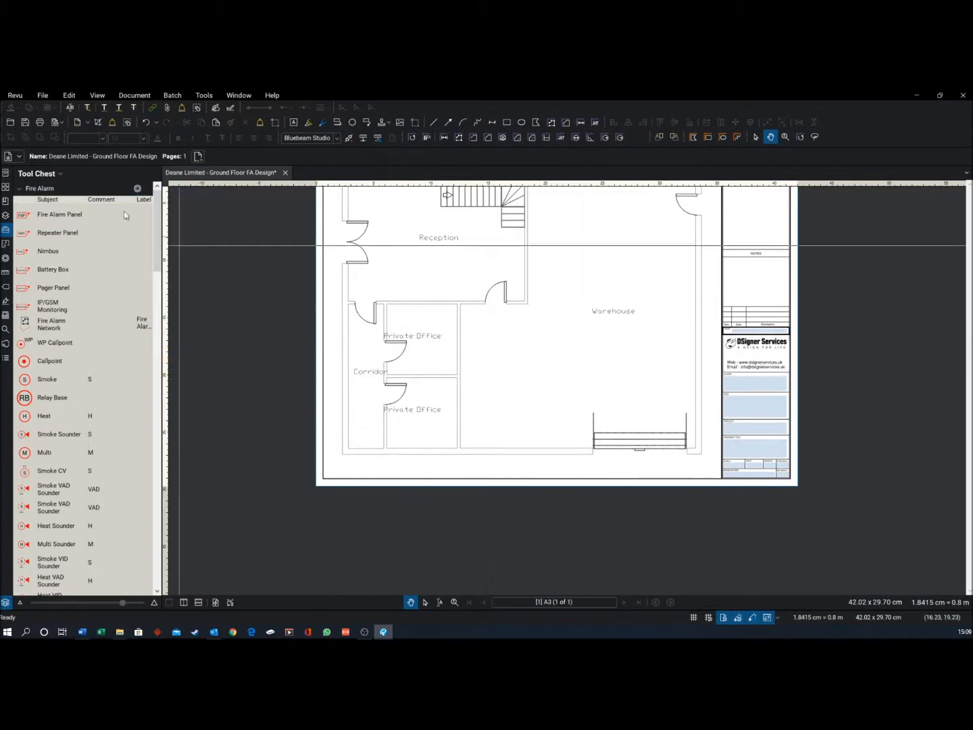
Place a trial Callpoint from the Fire Alarm set beside the door between Reception and the Warehouse, and delete it.
{"action": "left_click", "coordinate": [138, 188]}
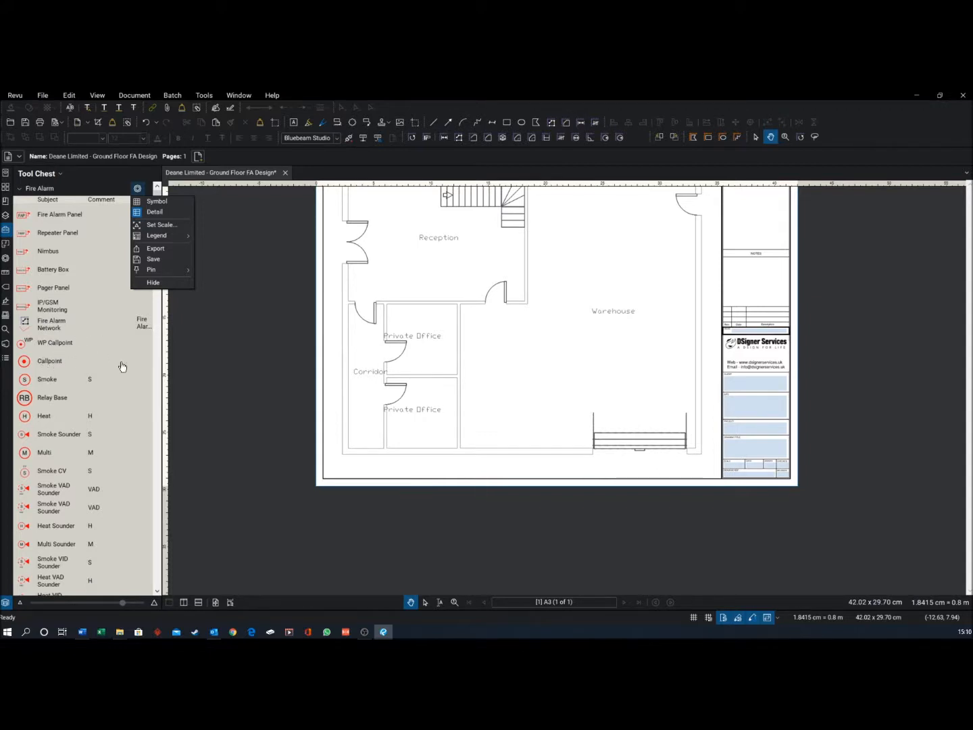
{"action": "left_click", "coordinate": [49, 362]}
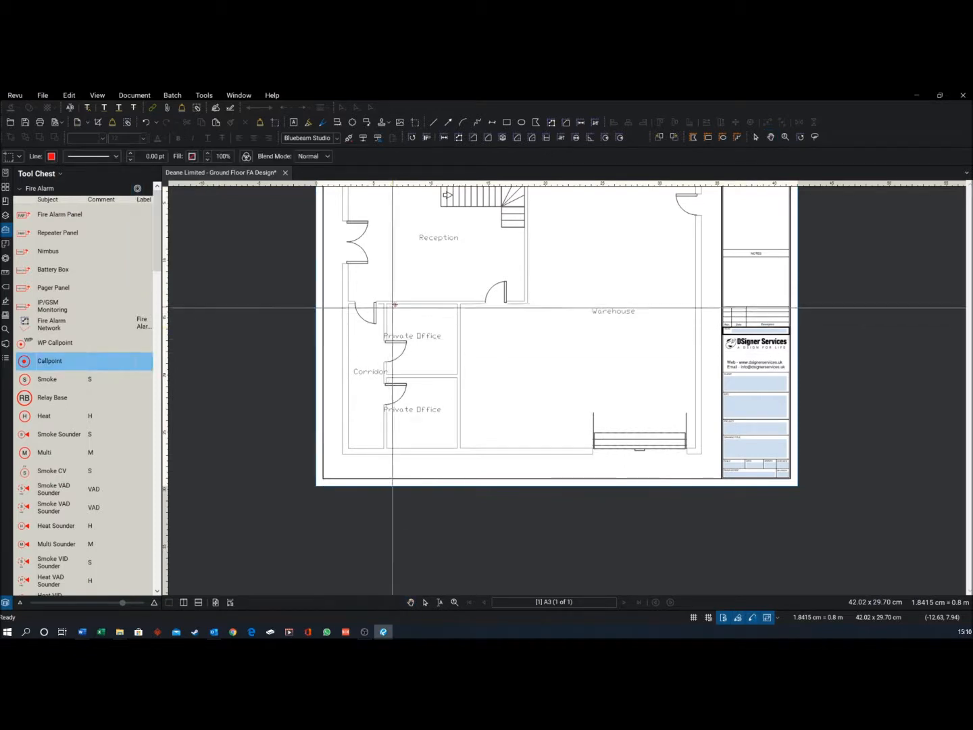
{"action": "scroll", "coordinate": [466, 279], "scroll_direction": "up", "scroll_amount": 5}
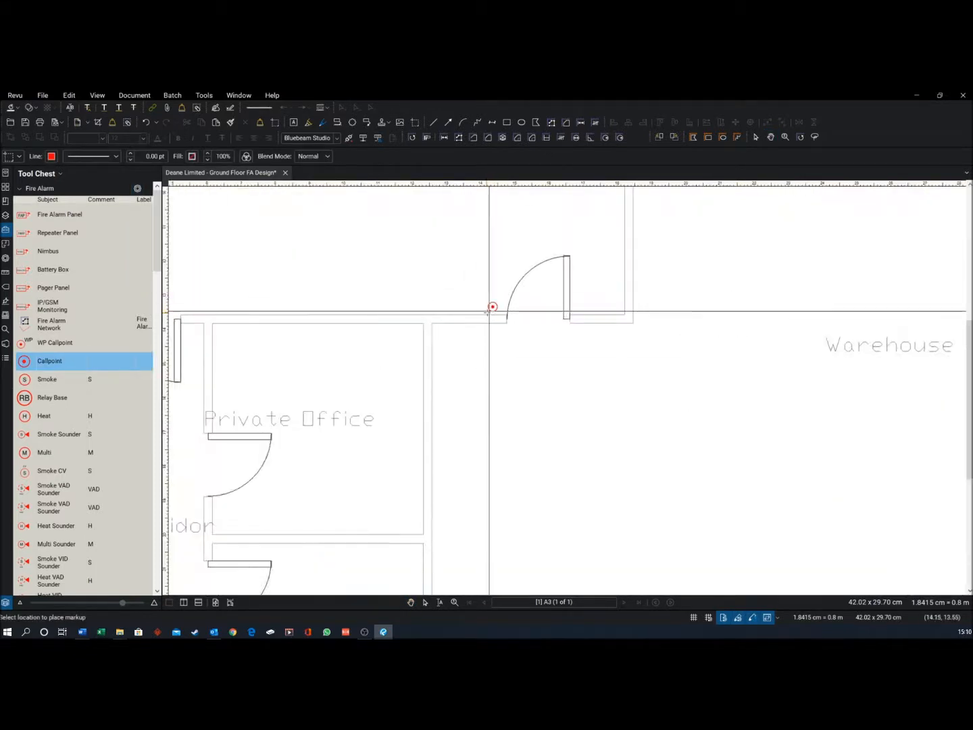
{"action": "left_click", "coordinate": [484, 312]}
{"action": "right_click", "coordinate": [474, 306]}
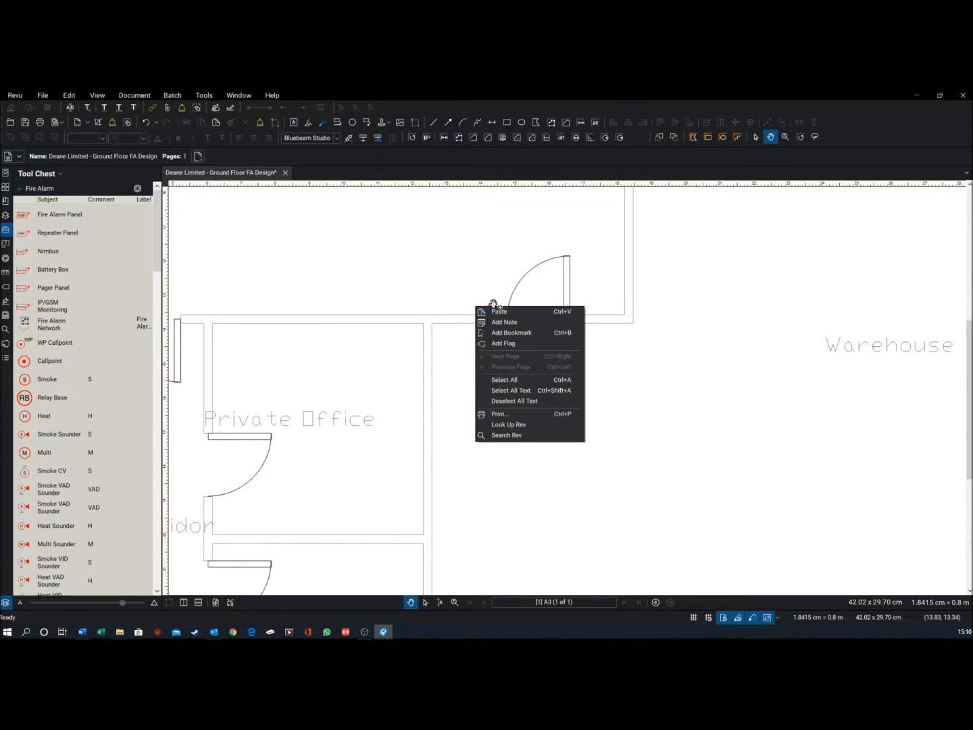
{"action": "left_click", "coordinate": [494, 303]}
{"action": "left_click", "coordinate": [494, 306]}
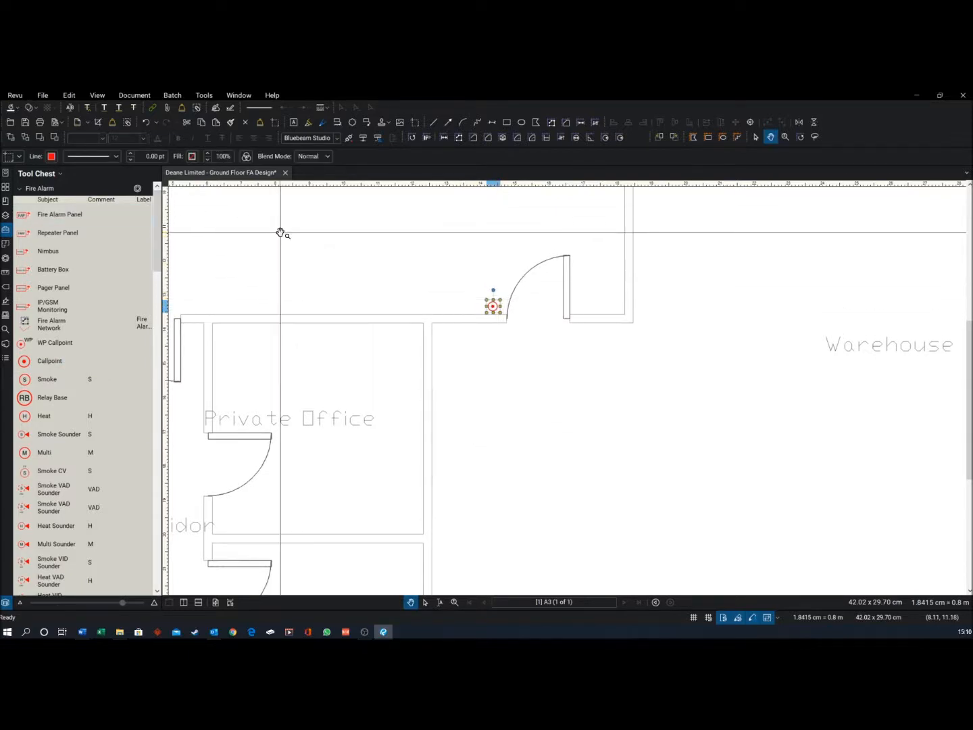
{"action": "key", "text": "Delete"}
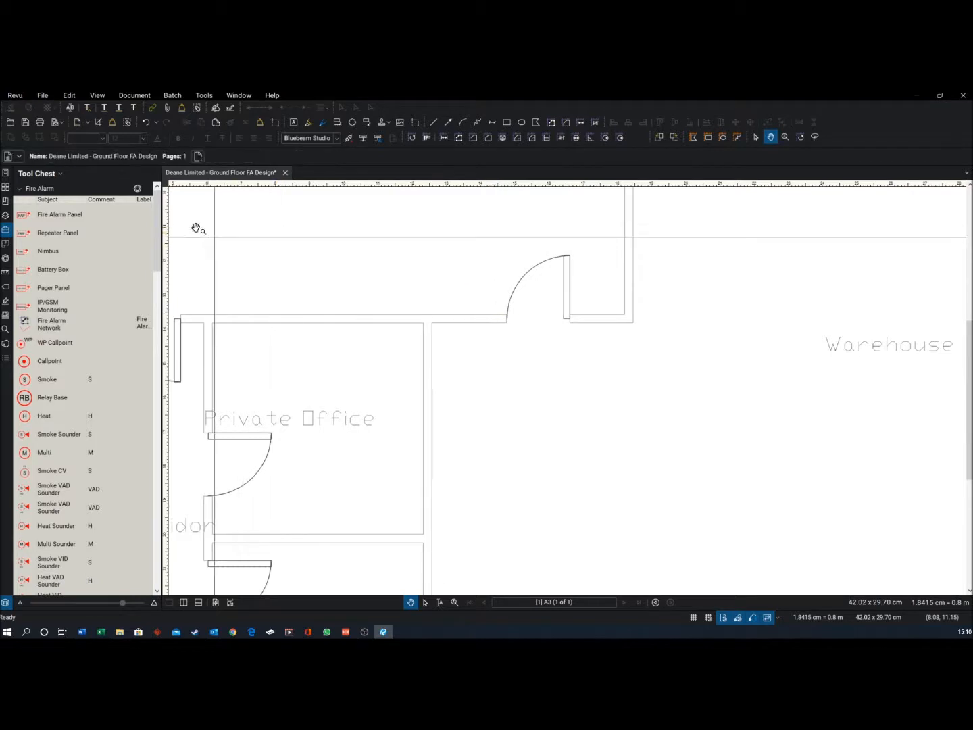
Apply a custom scale of 1.841503 cm = 1.6 m to the Fire Alarm tool set.
{"action": "left_click", "coordinate": [138, 191]}
{"action": "left_click", "coordinate": [154, 224]}
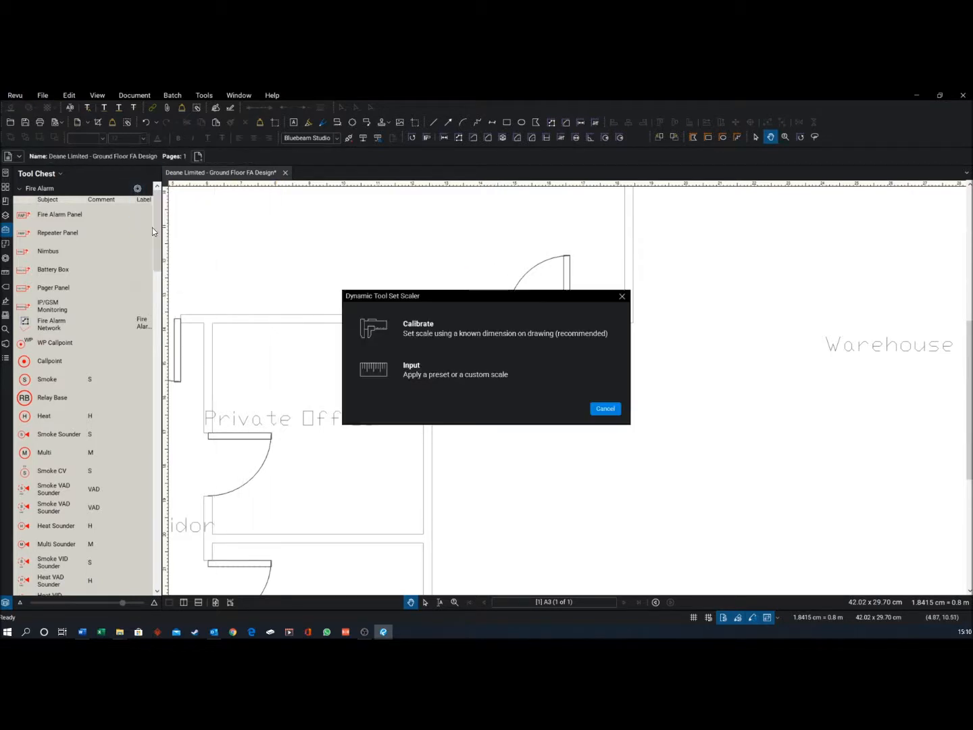
{"action": "left_click", "coordinate": [439, 370]}
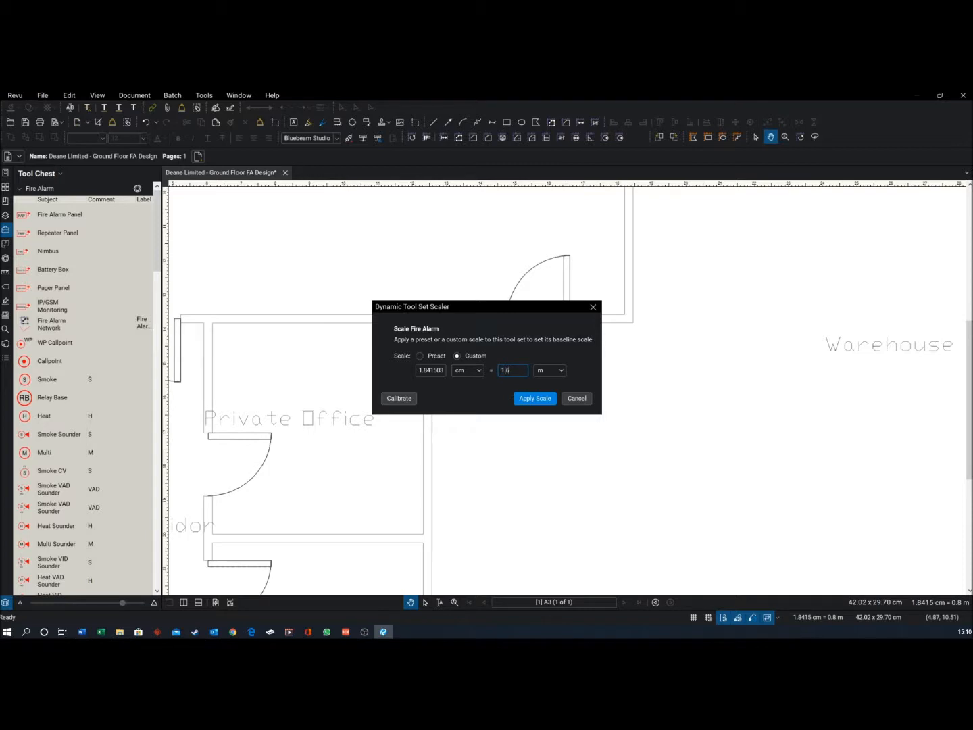
{"action": "type", "text": "1.6"}
{"action": "key", "text": "Return"}
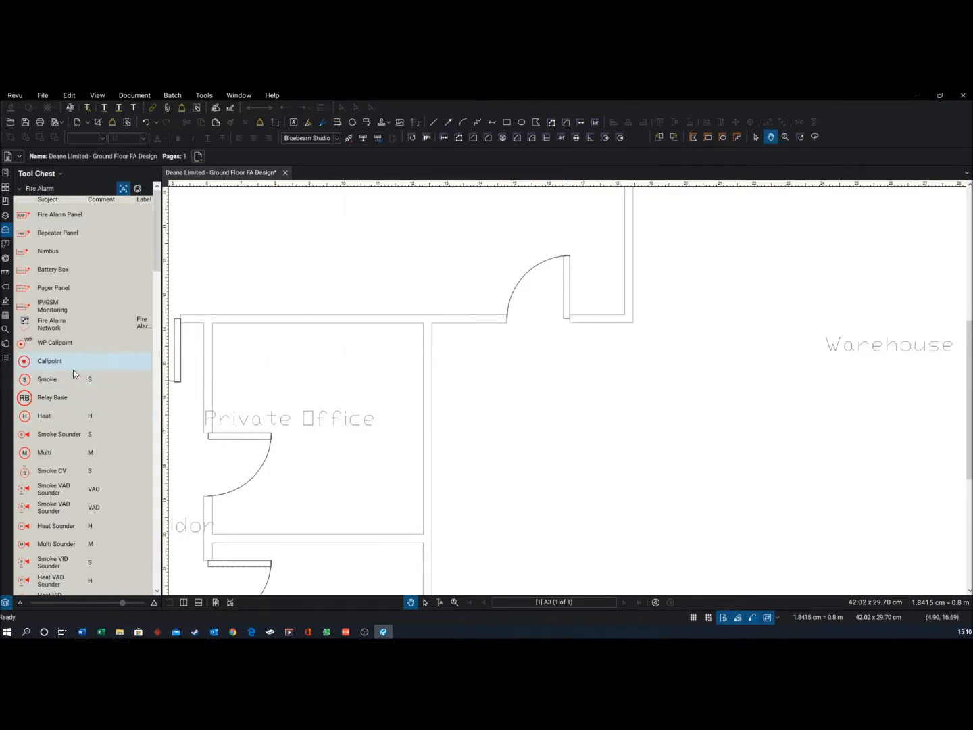
Try the rescaled Callpoint beside the door between Reception and the Warehouse, and discard it.
{"action": "left_click", "coordinate": [73, 366]}
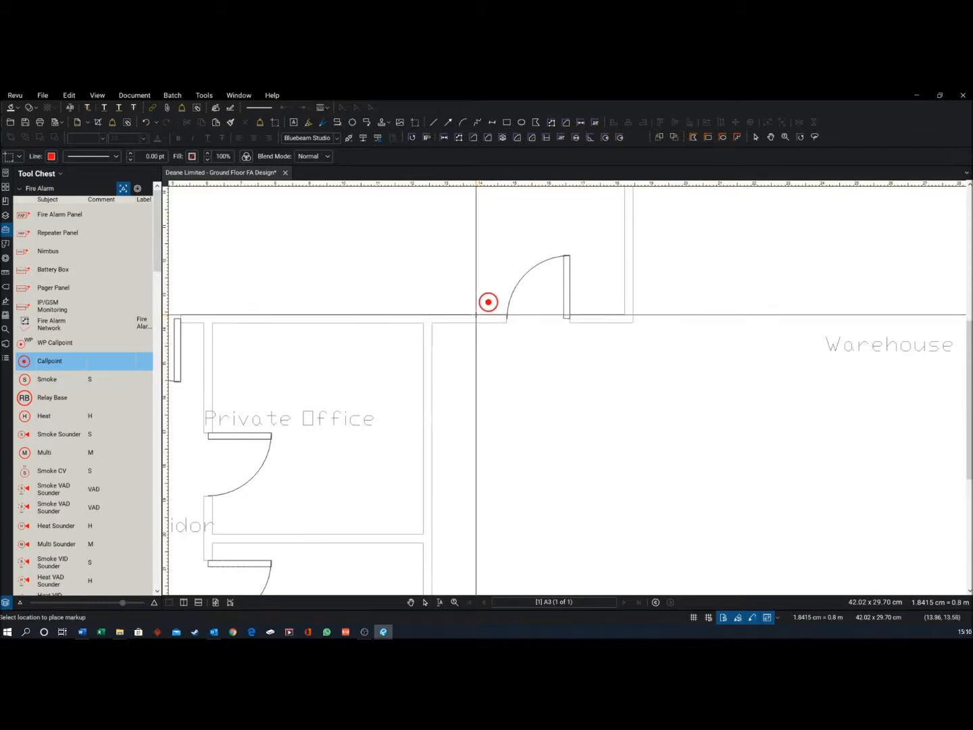
{"action": "right_click", "coordinate": [477, 316]}
{"action": "left_click", "coordinate": [471, 304]}
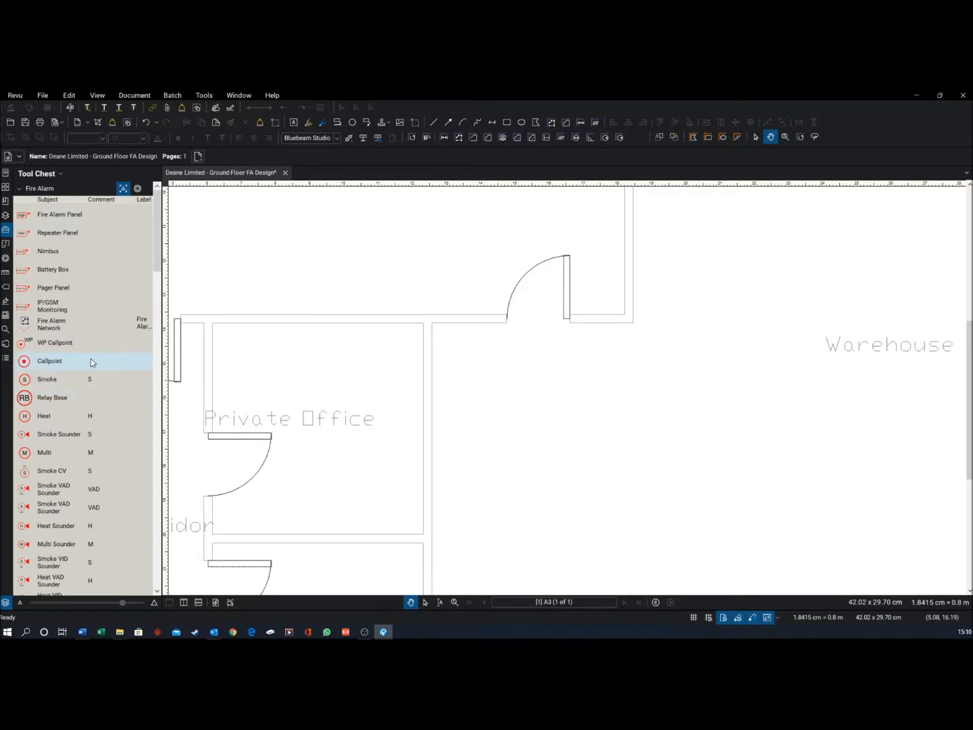
Look through the symbols in the scaled Fire Alarm tool set again and collapse the set.
{"action": "scroll", "coordinate": [88, 361], "scroll_direction": "down", "scroll_amount": 3}
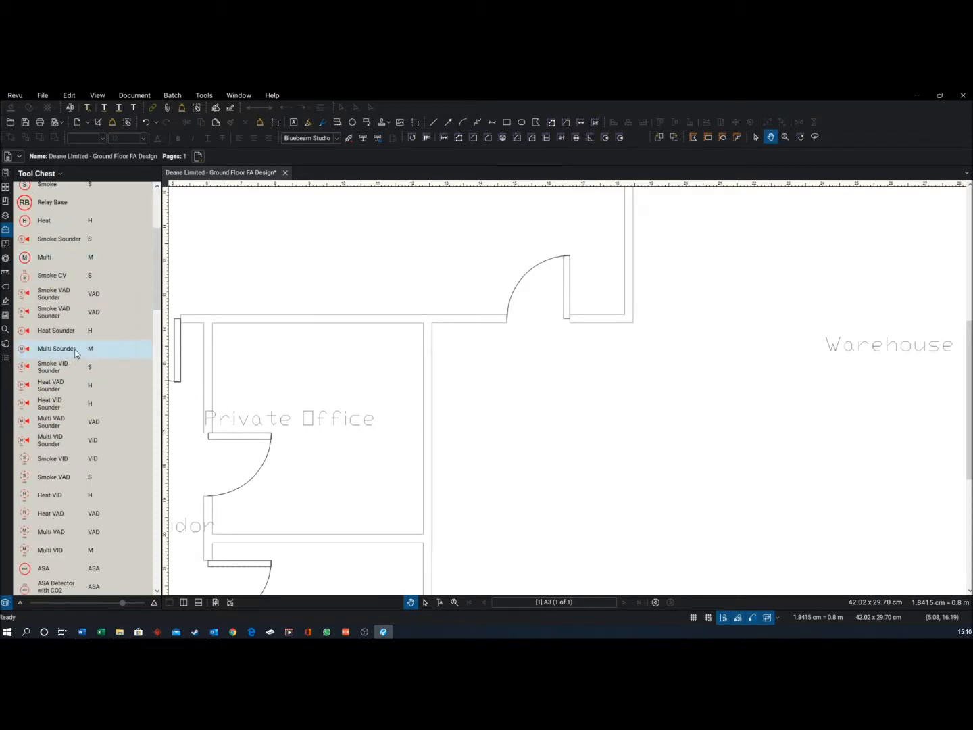
{"action": "scroll", "coordinate": [76, 353], "scroll_direction": "down", "scroll_amount": 5}
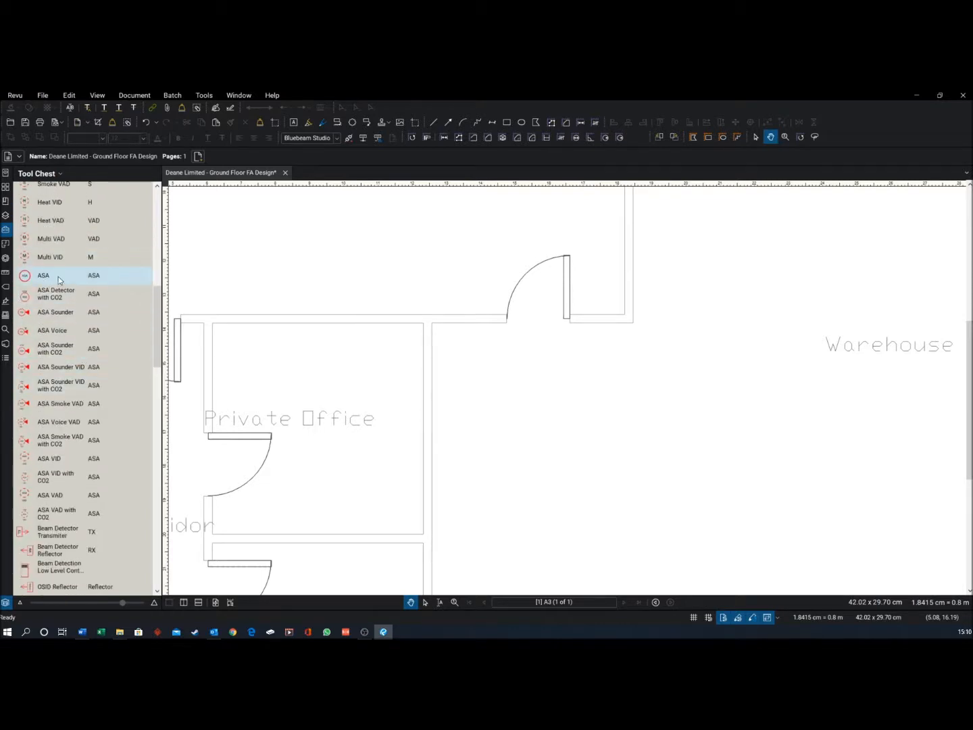
{"action": "scroll", "coordinate": [55, 285], "scroll_direction": "down", "scroll_amount": 13}
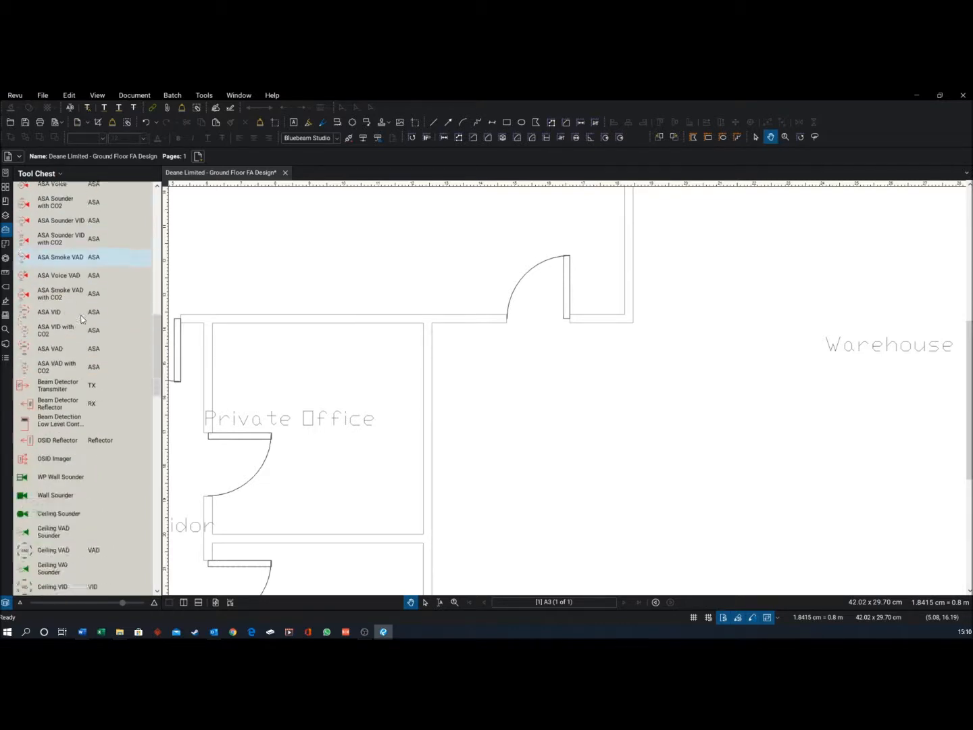
{"action": "scroll", "coordinate": [67, 373], "scroll_direction": "up", "scroll_amount": 8}
{"action": "scroll", "coordinate": [75, 370], "scroll_direction": "up", "scroll_amount": 8}
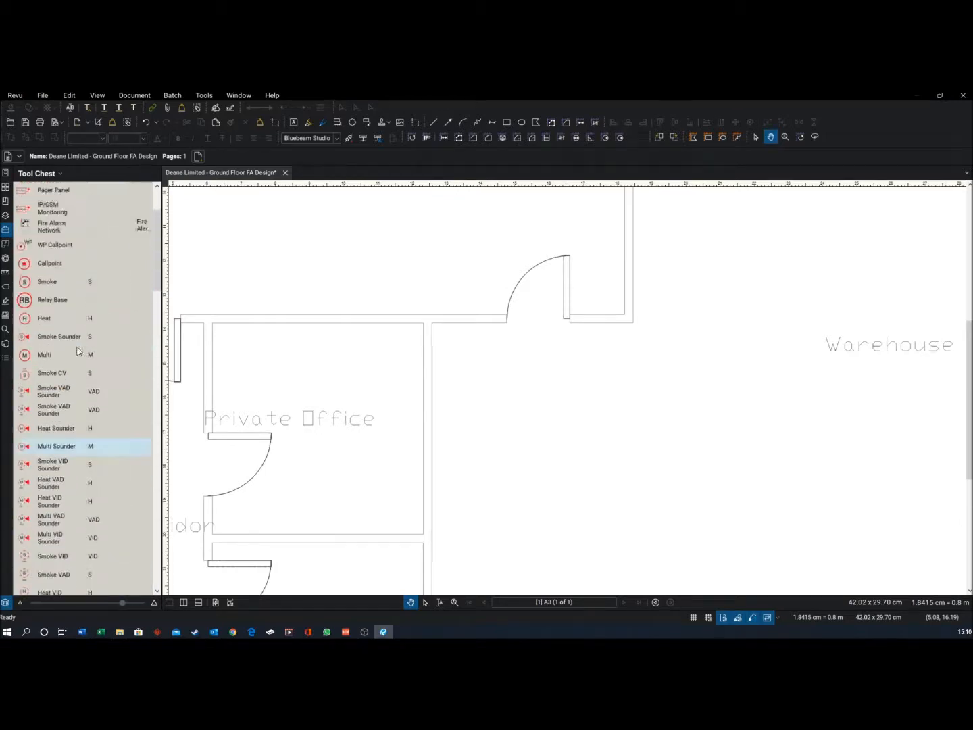
{"action": "left_click", "coordinate": [55, 189]}
View the contents of the Domestic 230v Fire Alarm and Wireless Fire Alarm tool sets, collapsing each one.
{"action": "left_click", "coordinate": [57, 203]}
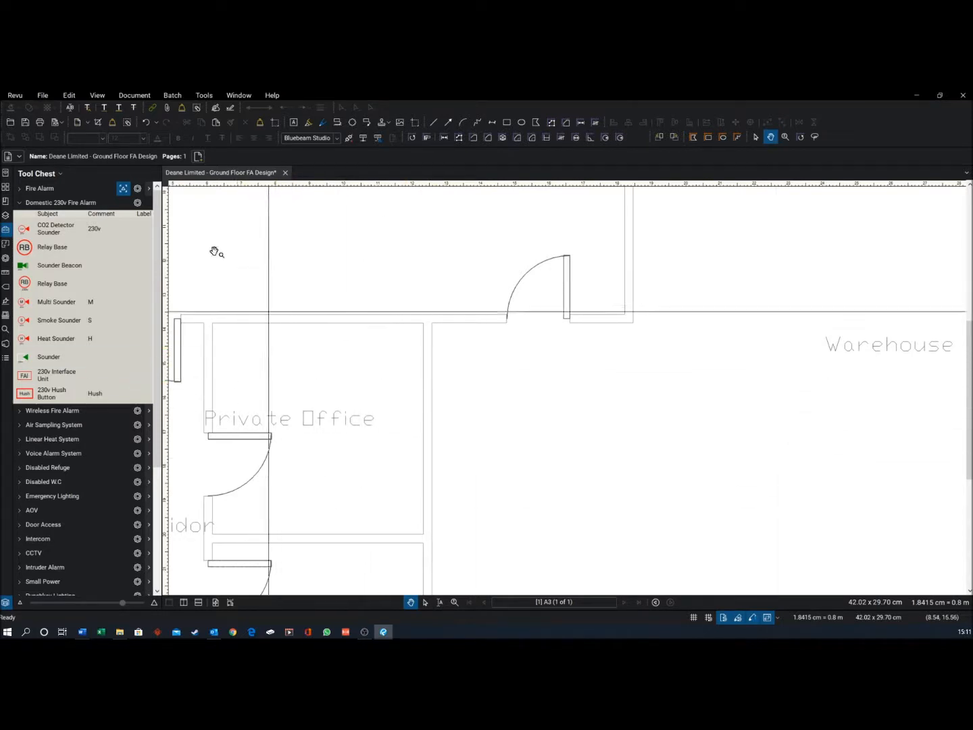
{"action": "left_click", "coordinate": [39, 204]}
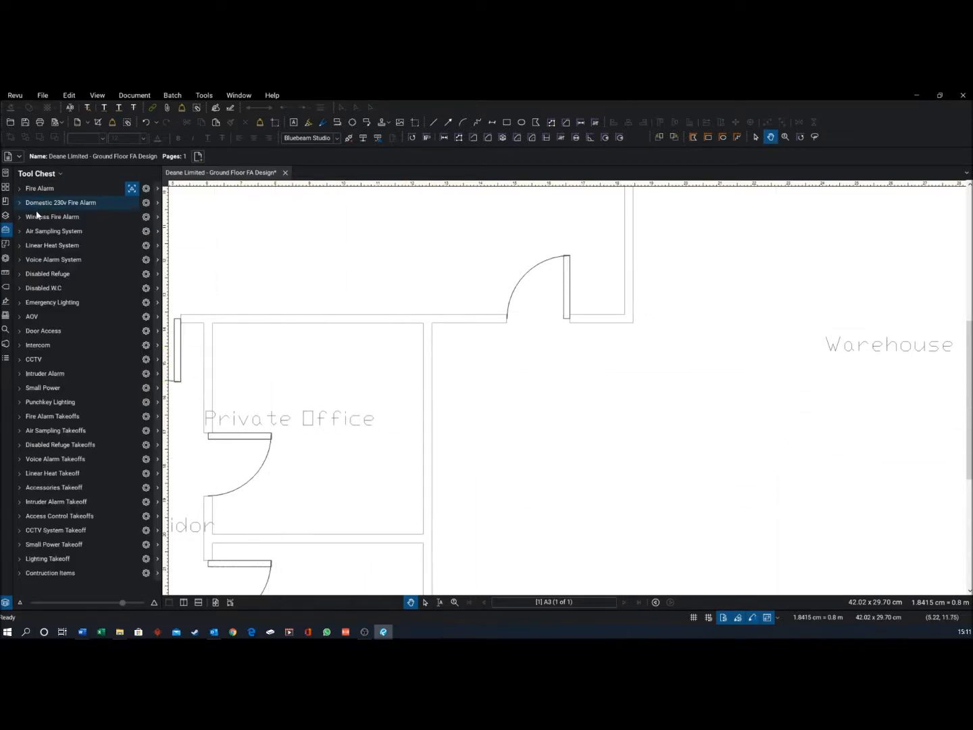
{"action": "left_click", "coordinate": [37, 214]}
{"action": "scroll", "coordinate": [92, 371], "scroll_direction": "down", "scroll_amount": 10}
{"action": "scroll", "coordinate": [65, 374], "scroll_direction": "up", "scroll_amount": 10}
{"action": "scroll", "coordinate": [68, 318], "scroll_direction": "up", "scroll_amount": 2}
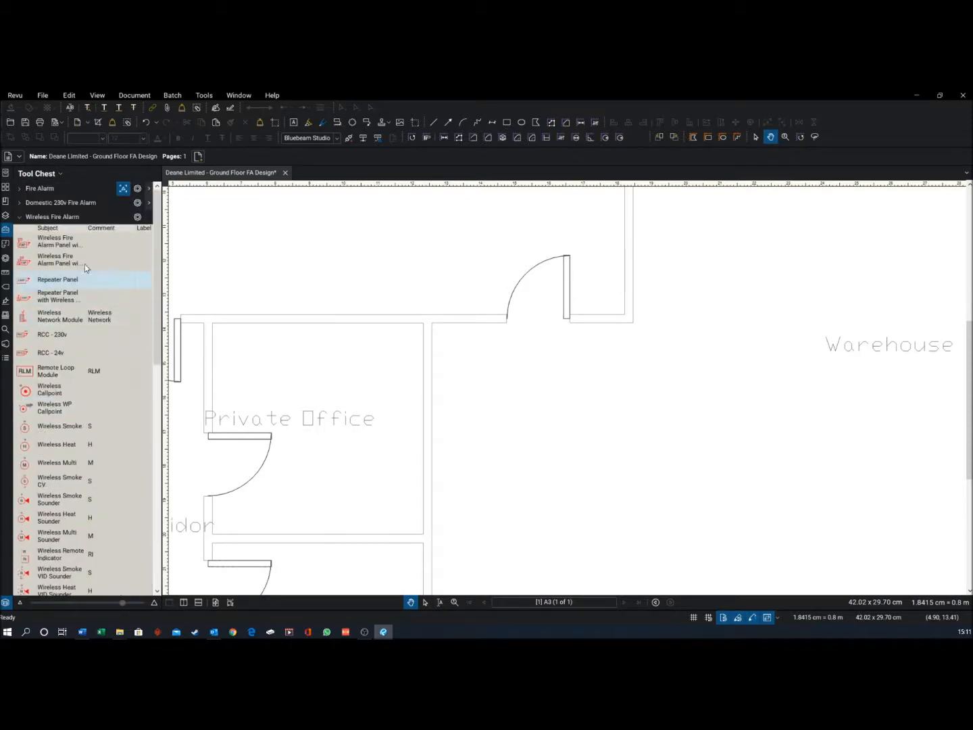
{"action": "left_click", "coordinate": [61, 217]}
Draw a trial L-shaped Air Sampling Pipe run about 10.5 m long in the Warehouse, using the Air Sampling System set, and discard it.
{"action": "left_click", "coordinate": [62, 231]}
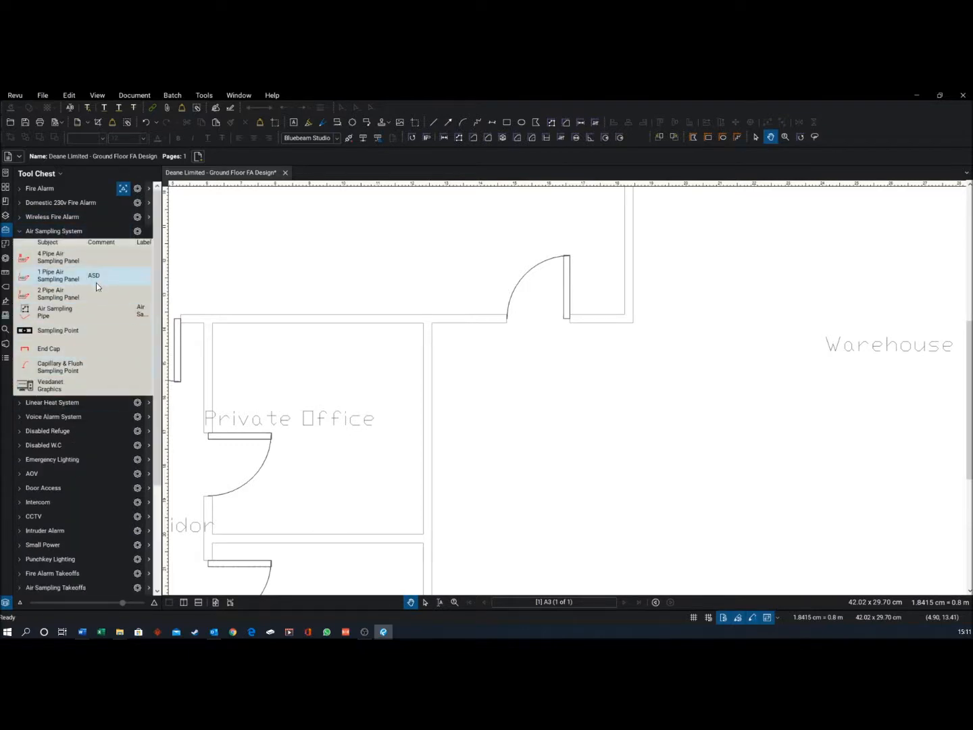
{"action": "left_click", "coordinate": [49, 319]}
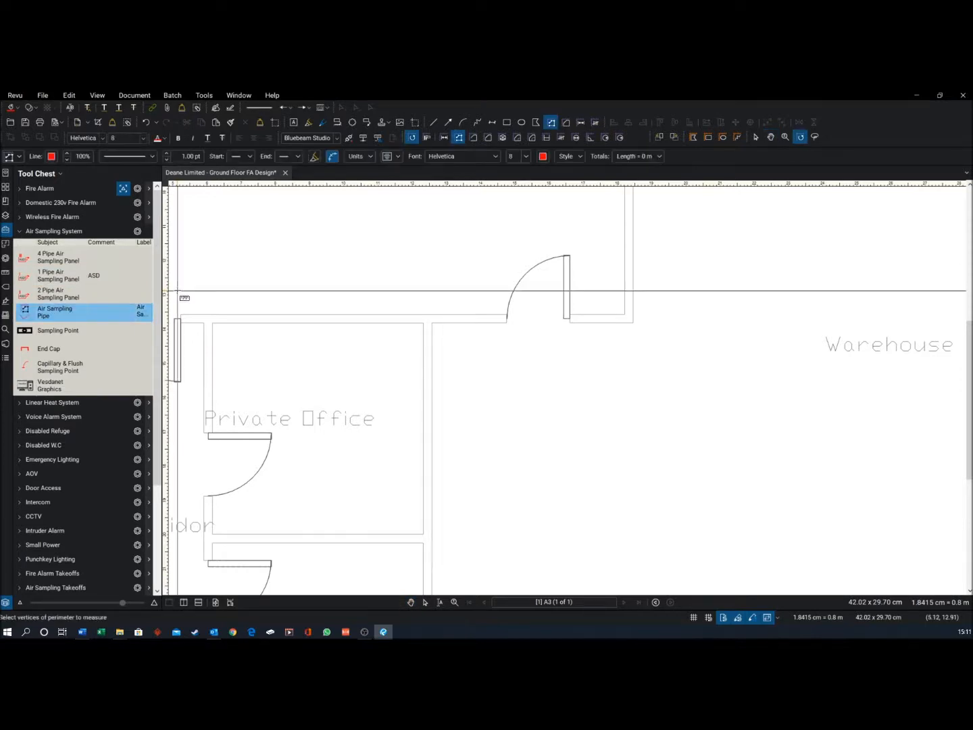
{"action": "scroll", "coordinate": [406, 338], "scroll_direction": "down", "scroll_amount": 5}
{"action": "scroll", "coordinate": [425, 339], "scroll_direction": "up", "scroll_amount": 3}
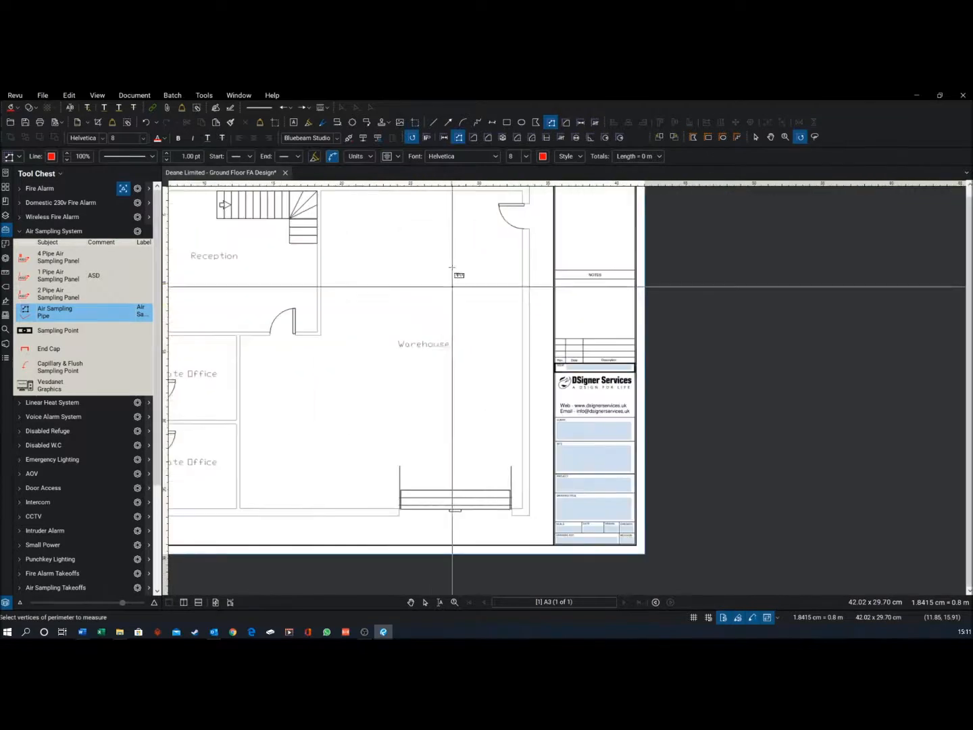
{"action": "left_click", "coordinate": [431, 221]}
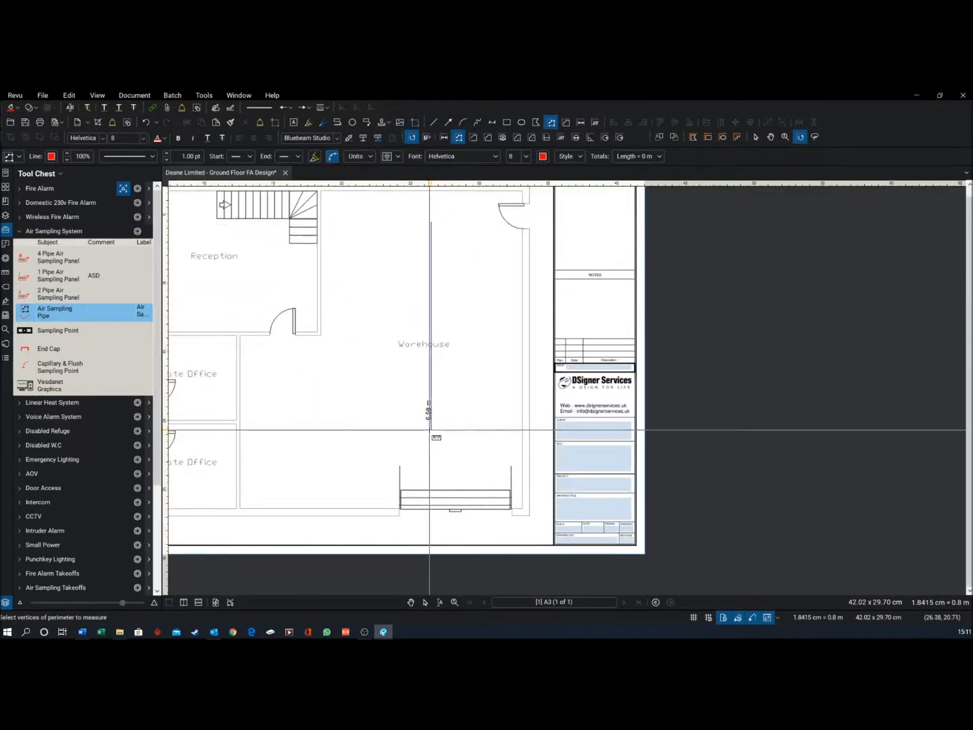
{"action": "left_click", "coordinate": [430, 429]}
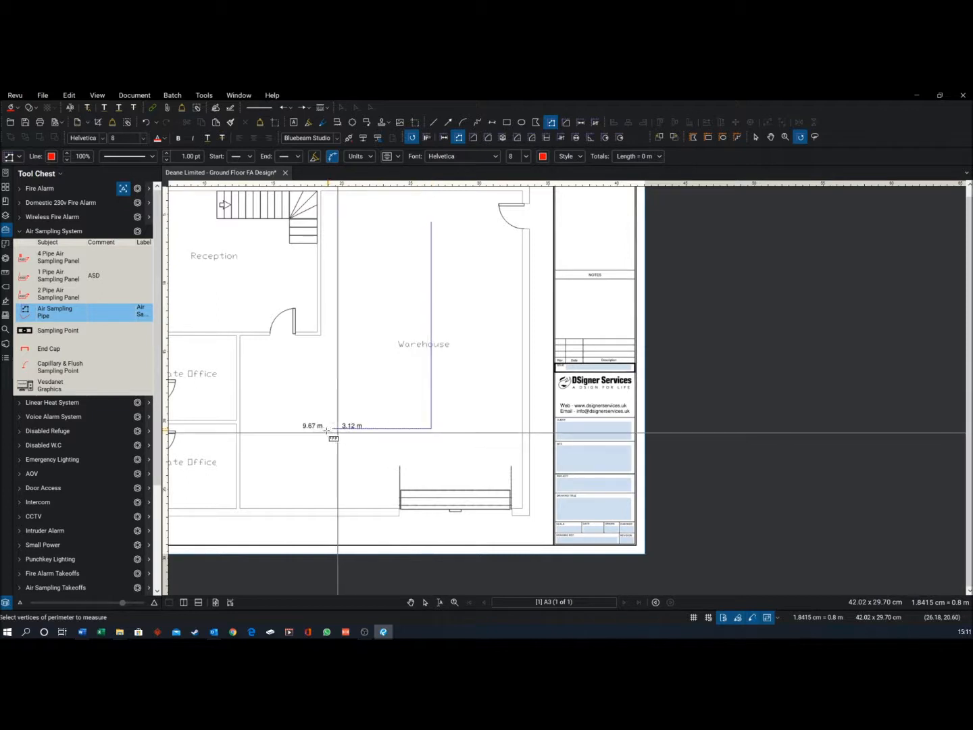
{"action": "left_click", "coordinate": [306, 429]}
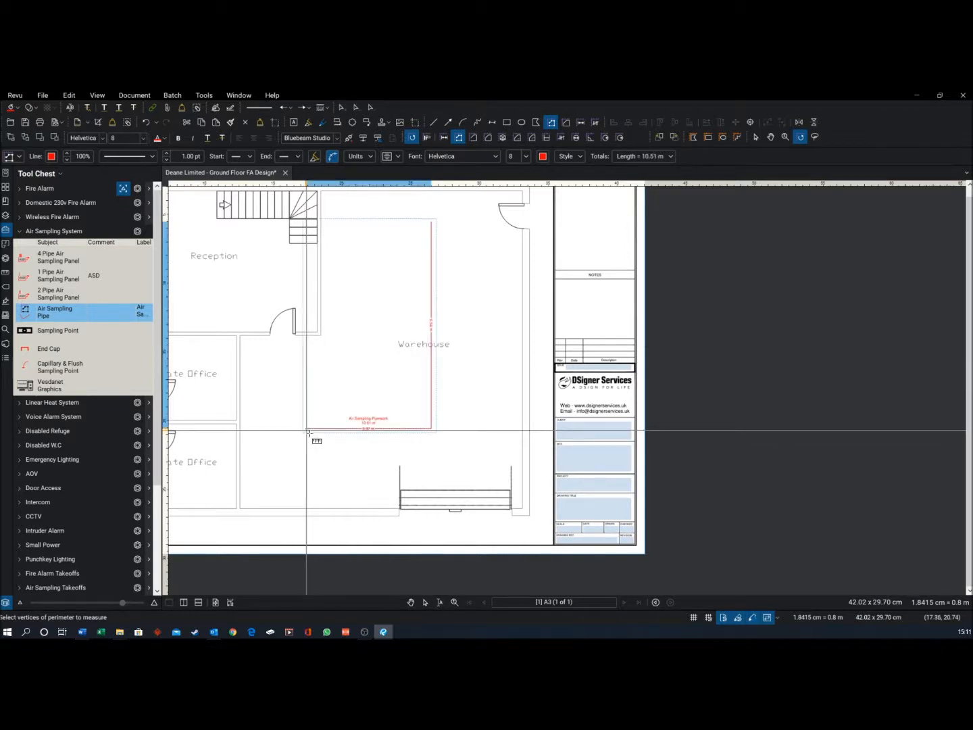
{"action": "key", "text": "Escape"}
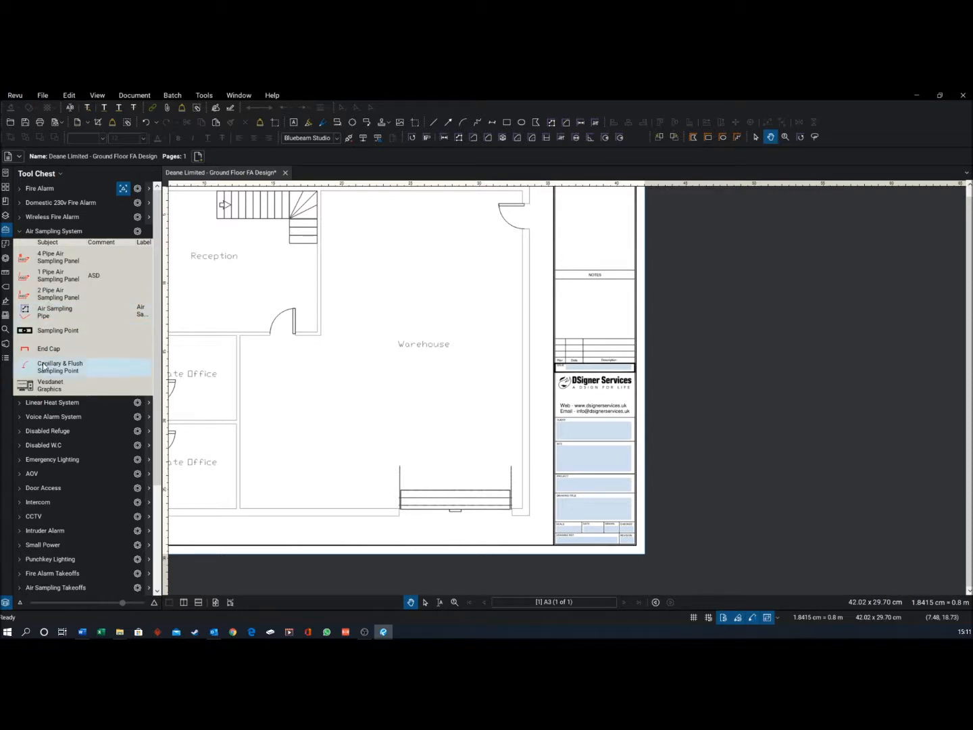
Close the Air Sampling System set and view the Linear Heat System set, trying its Linear Heat Cable tool without drawing.
{"action": "left_click", "coordinate": [44, 233]}
{"action": "left_click", "coordinate": [38, 247]}
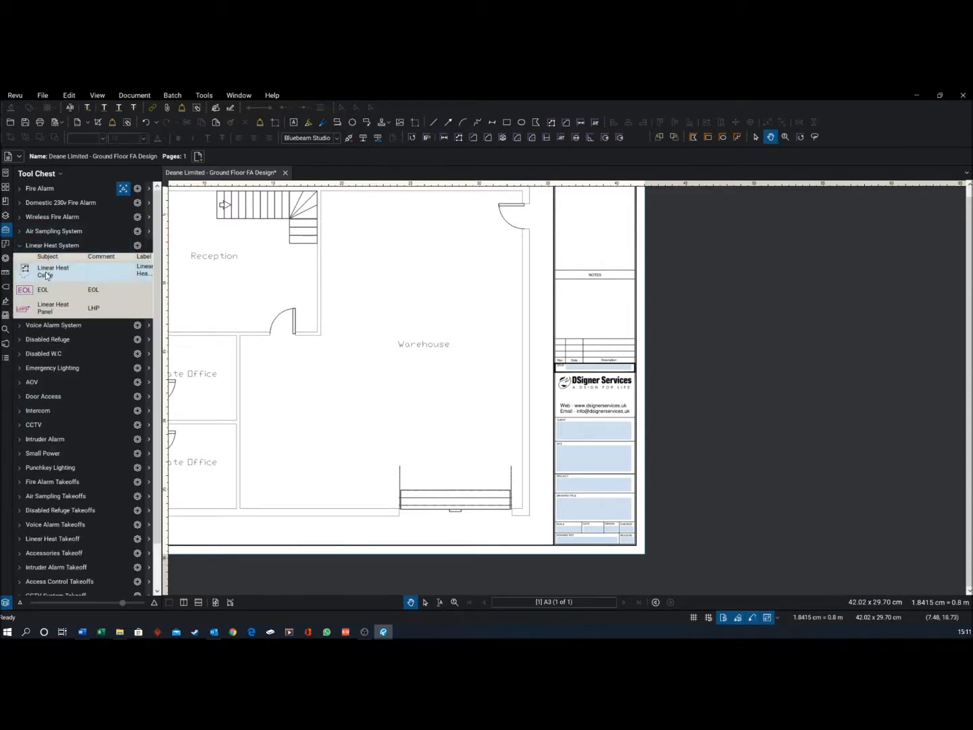
{"action": "left_click", "coordinate": [54, 274]}
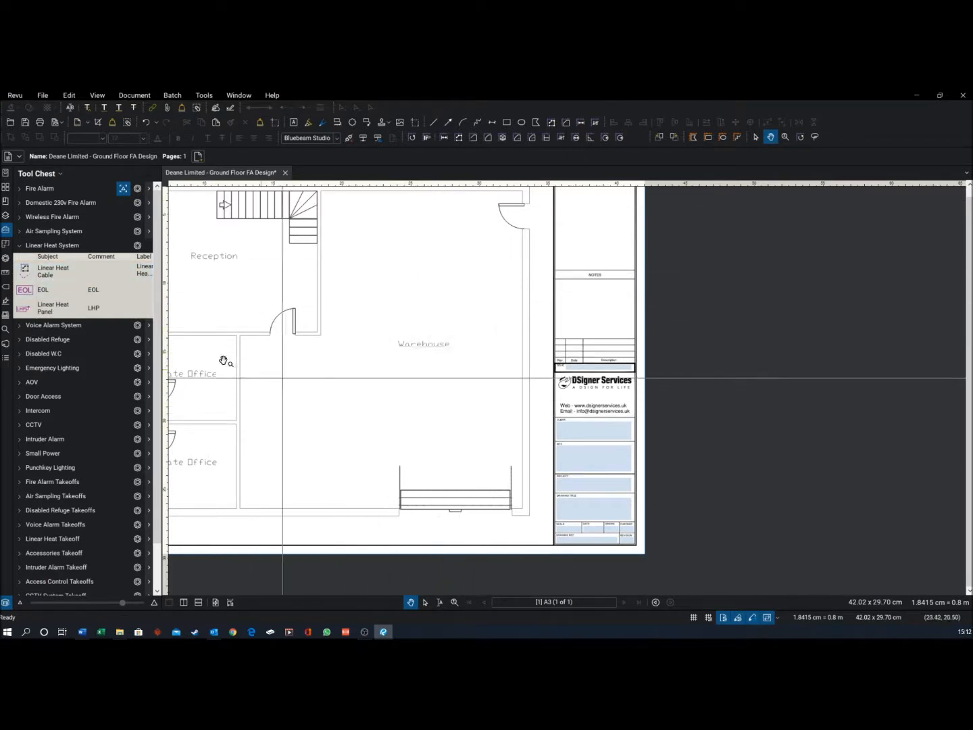
{"action": "left_click", "coordinate": [37, 248]}
Look through the Voice Alarm System tool set and preview its PAVA Graphics symbol over the plan without placing it.
{"action": "left_click", "coordinate": [45, 261]}
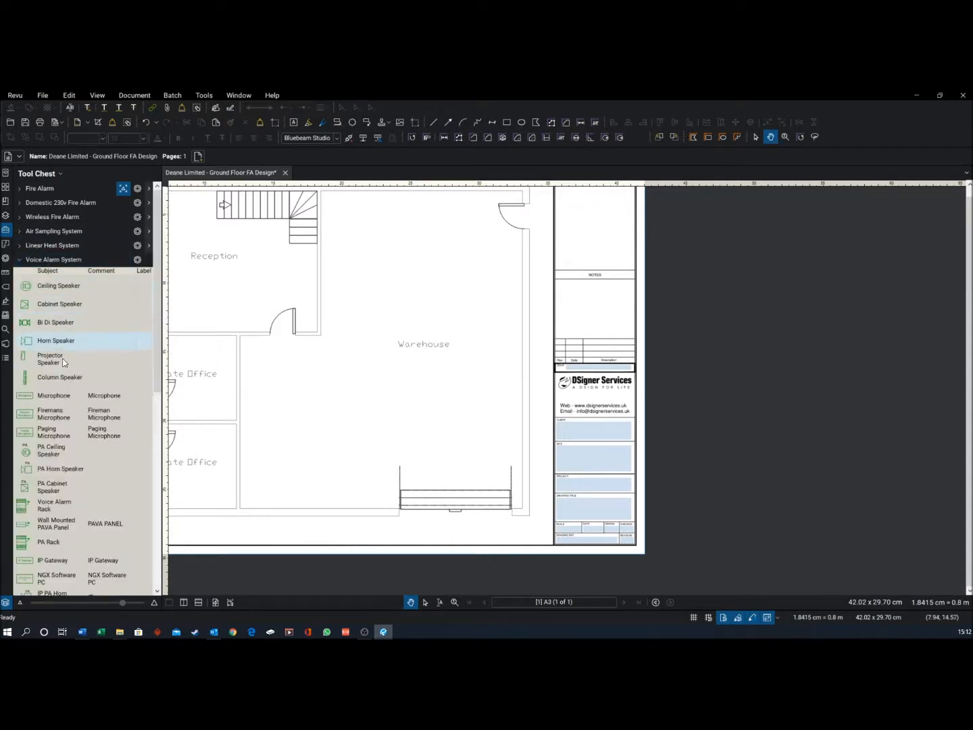
{"action": "scroll", "coordinate": [61, 392], "scroll_direction": "down", "scroll_amount": 3}
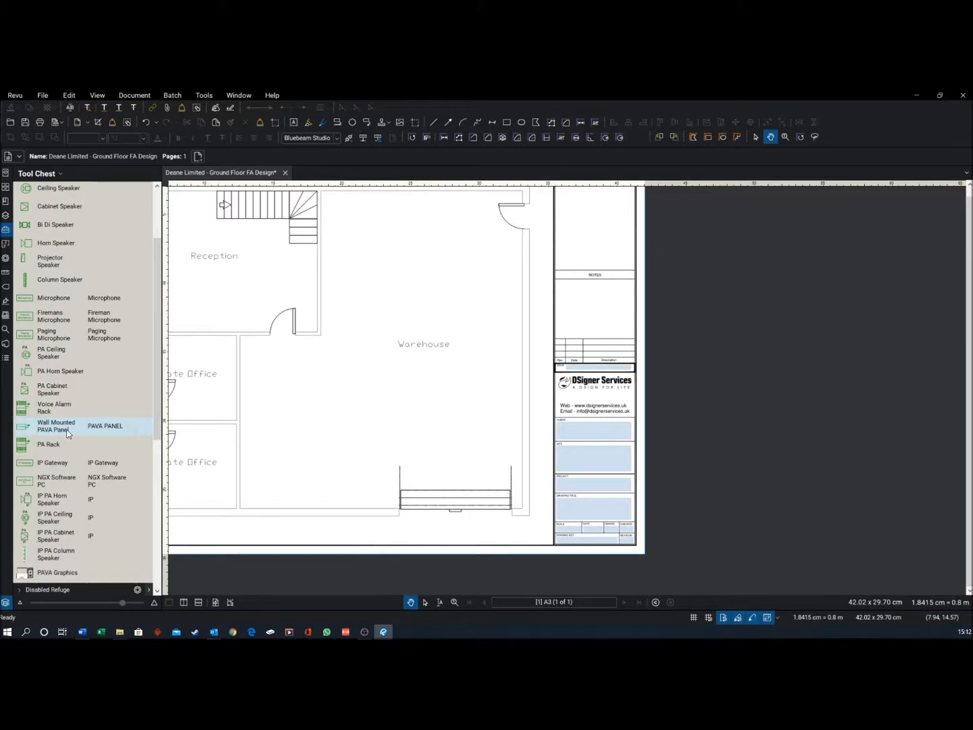
{"action": "scroll", "coordinate": [60, 448], "scroll_direction": "down", "scroll_amount": 3}
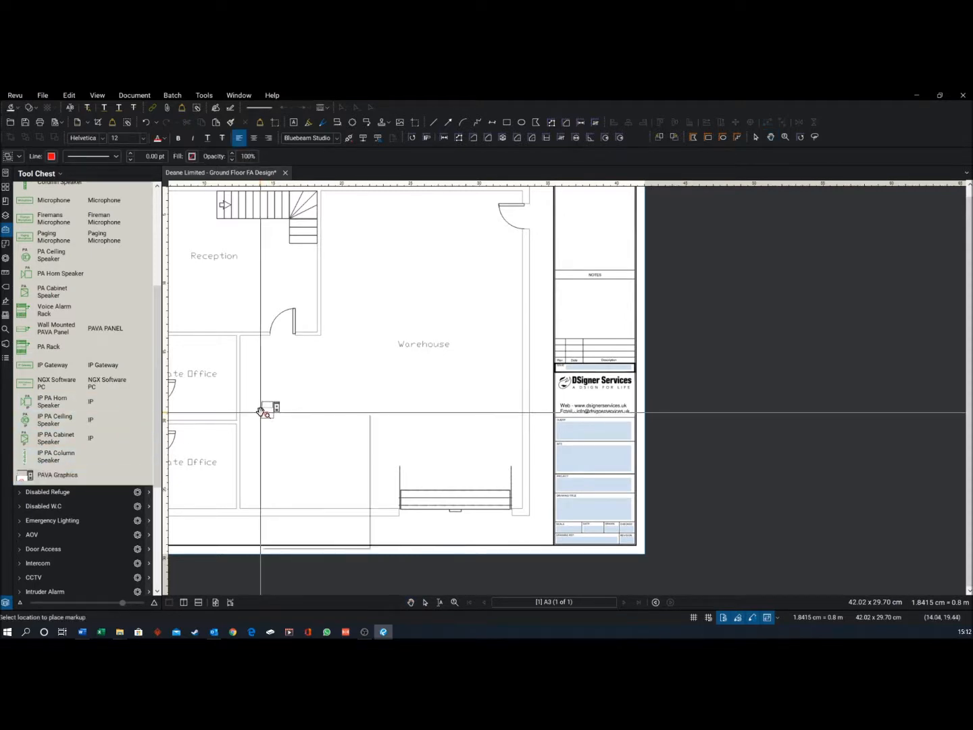
{"action": "key", "text": "Escape"}
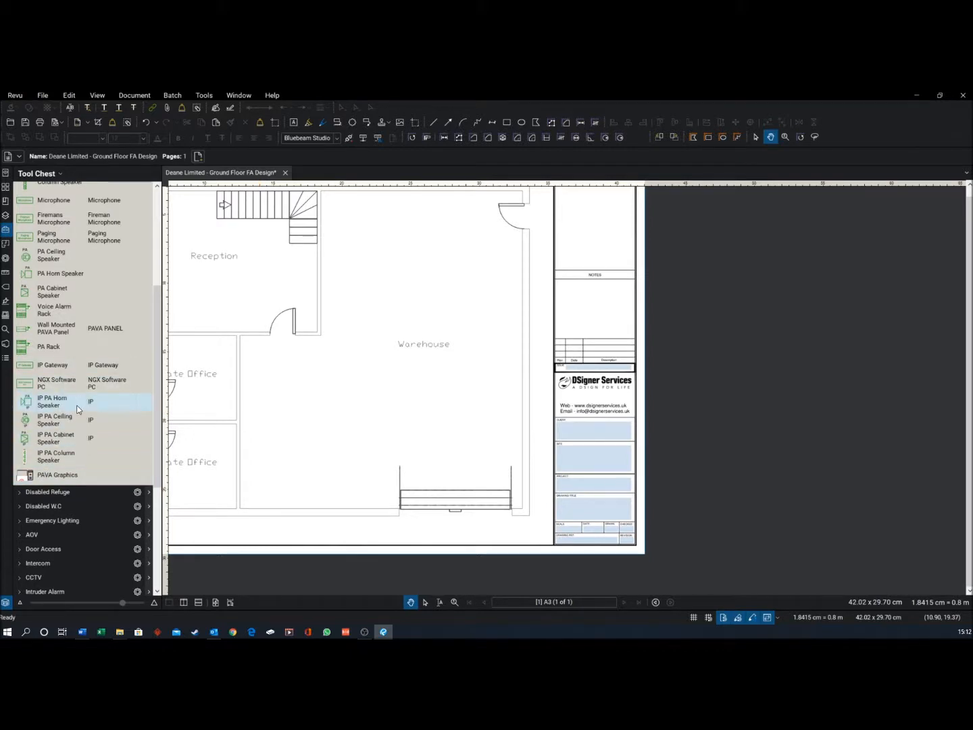
{"action": "scroll", "coordinate": [77, 406], "scroll_direction": "down", "scroll_amount": 3}
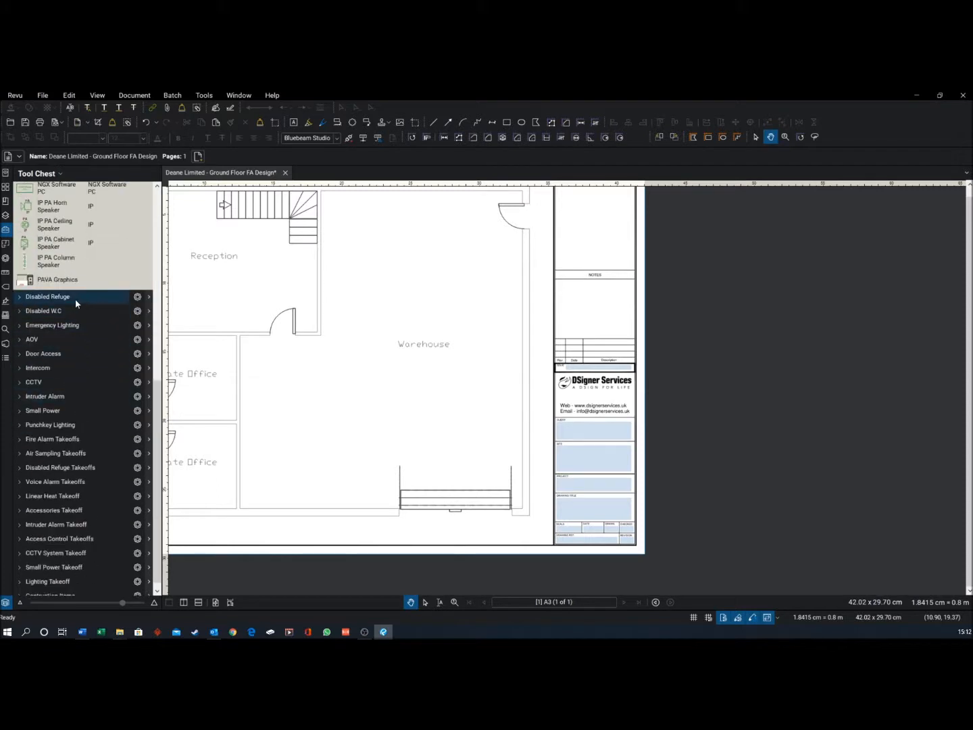
View the symbols in the Disabled Refuge and Disabled W.C tool sets, collapsing each one.
{"action": "left_click", "coordinate": [74, 297]}
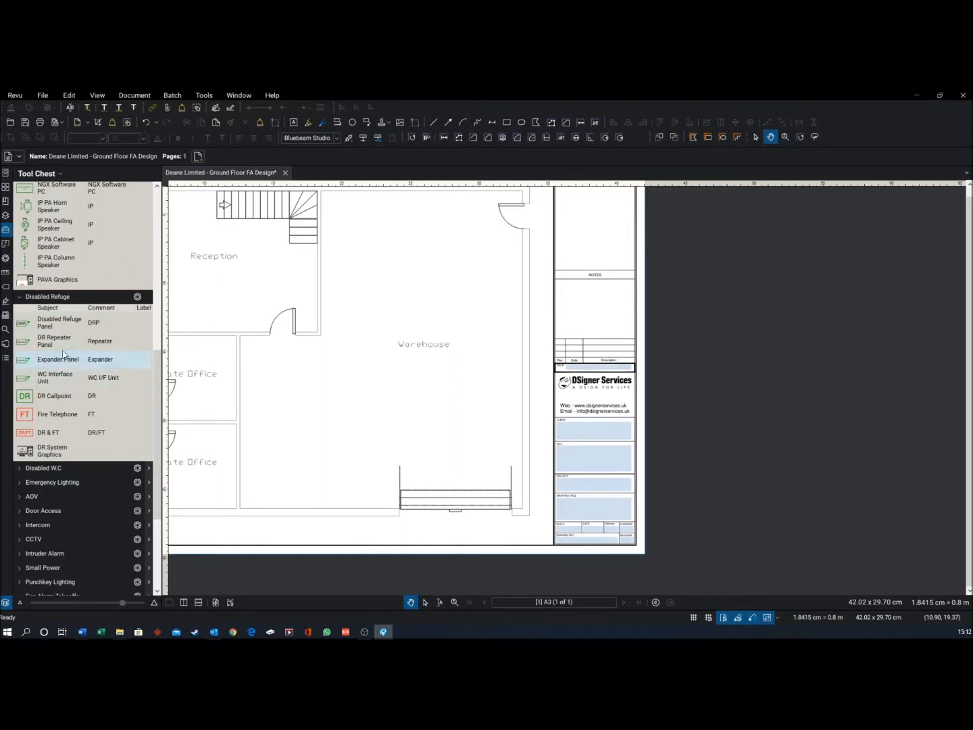
{"action": "left_click", "coordinate": [50, 300]}
{"action": "left_click", "coordinate": [44, 311]}
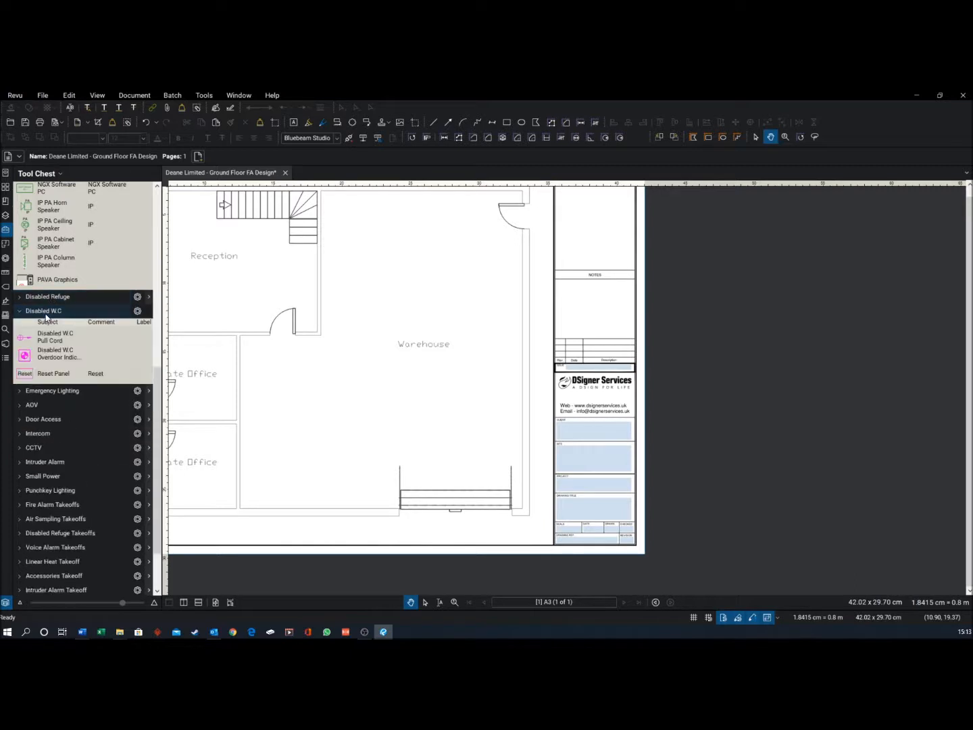
{"action": "left_click", "coordinate": [45, 310]}
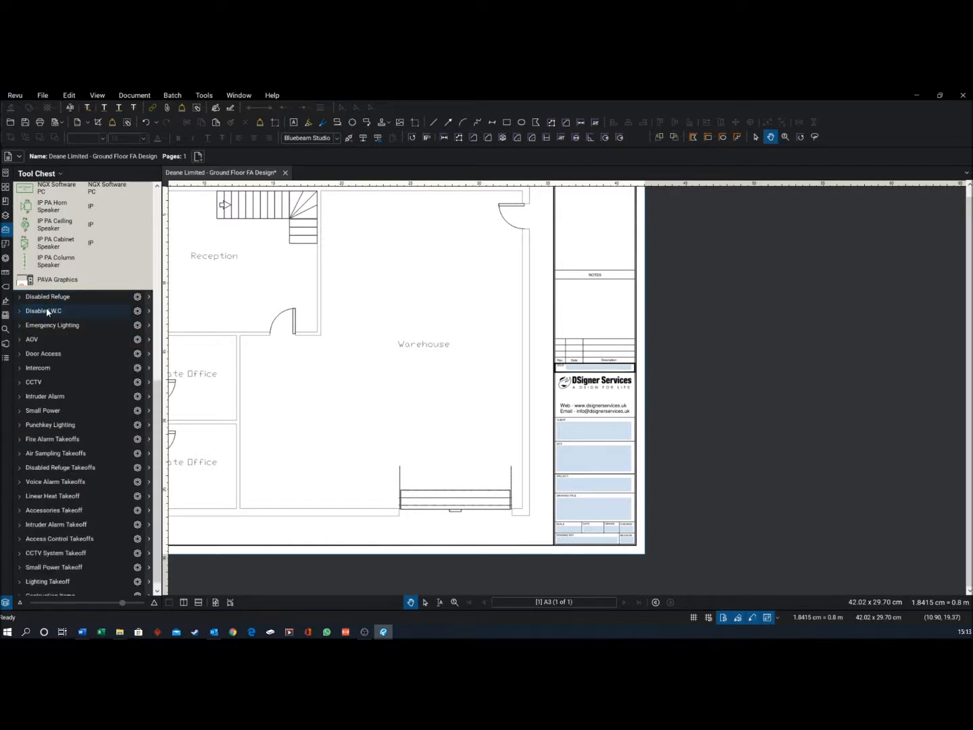
Look through the luminaires and exit signs in the Emergency Lighting tool set and collapse the set.
{"action": "left_click", "coordinate": [52, 326]}
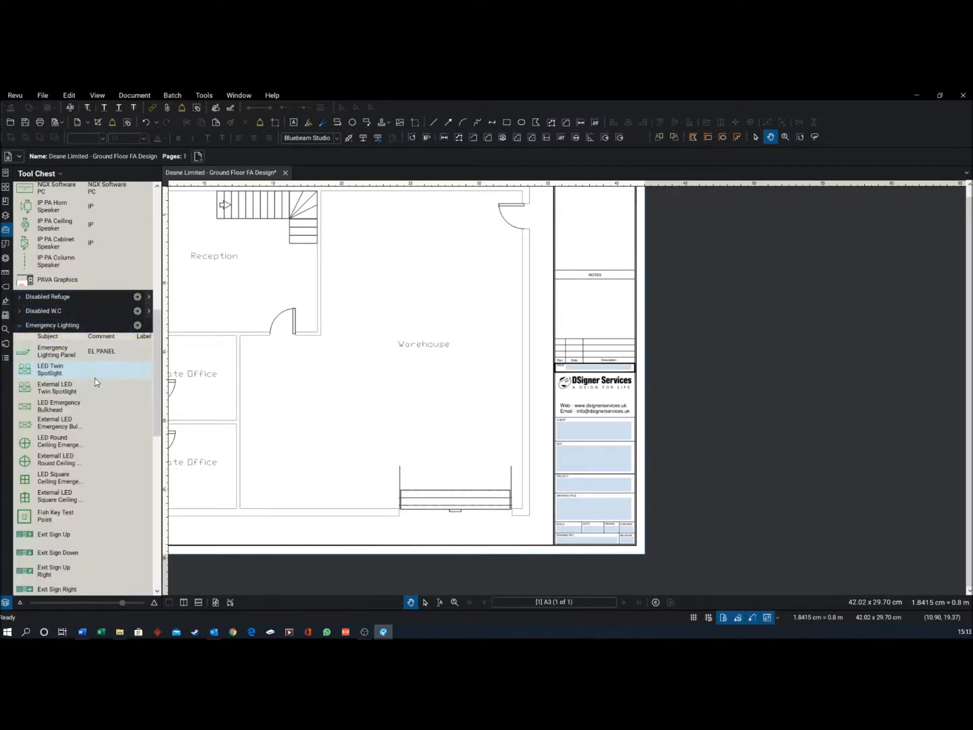
{"action": "scroll", "coordinate": [95, 385], "scroll_direction": "down", "scroll_amount": 3}
{"action": "scroll", "coordinate": [97, 395], "scroll_direction": "down", "scroll_amount": 9}
{"action": "scroll", "coordinate": [97, 396], "scroll_direction": "up", "scroll_amount": 12}
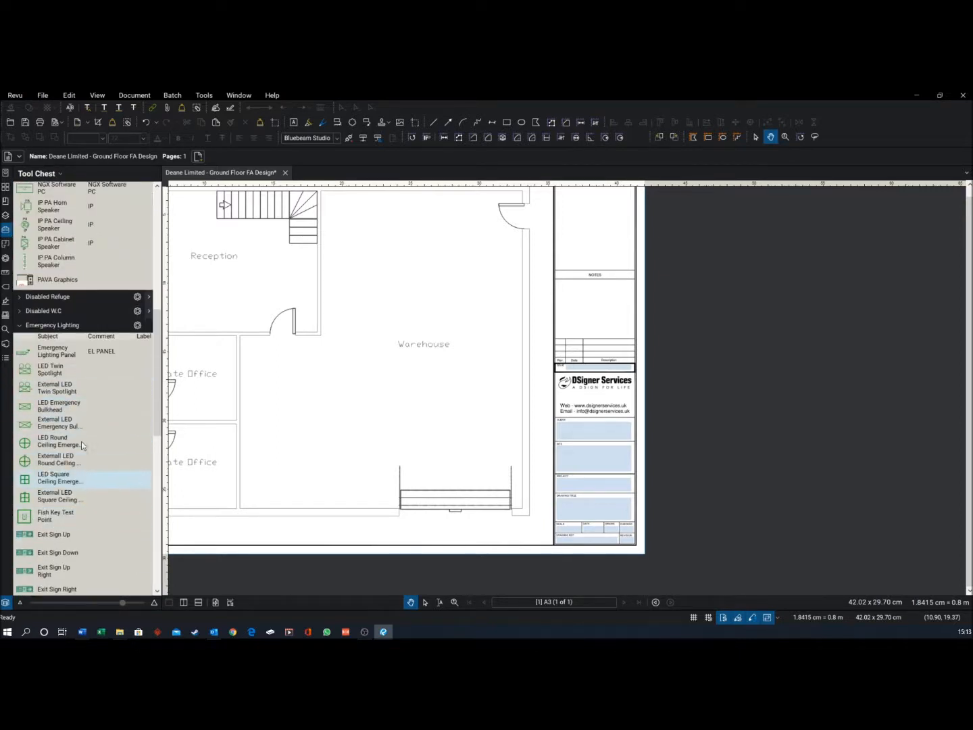
{"action": "scroll", "coordinate": [80, 482], "scroll_direction": "down", "scroll_amount": 3}
{"action": "scroll", "coordinate": [81, 500], "scroll_direction": "up", "scroll_amount": 6}
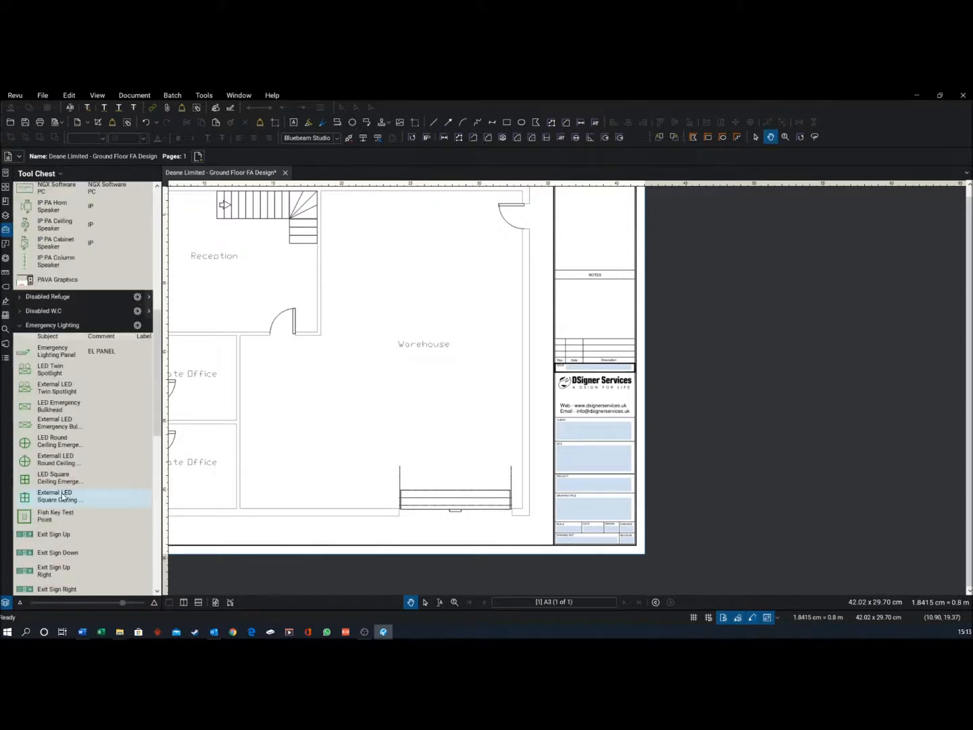
{"action": "left_click", "coordinate": [50, 423]}
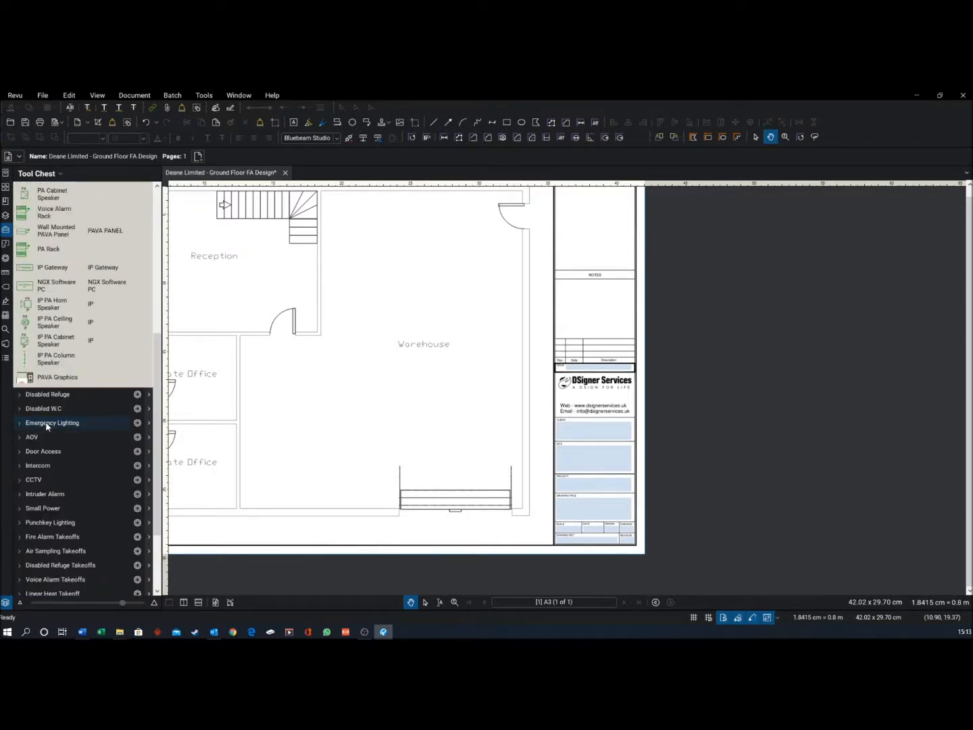
Look through the controllers, ventilators and sensors in the AOV tool set and collapse the set.
{"action": "left_click", "coordinate": [64, 436]}
{"action": "scroll", "coordinate": [81, 433], "scroll_direction": "down", "scroll_amount": 9}
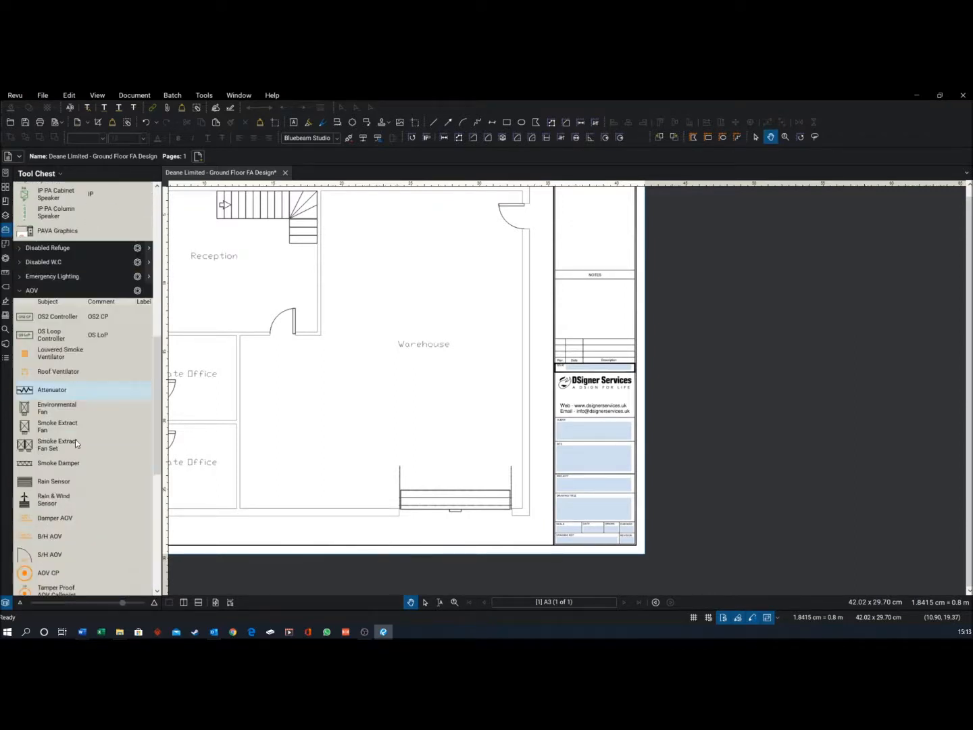
{"action": "scroll", "coordinate": [80, 325], "scroll_direction": "up", "scroll_amount": 3}
{"action": "scroll", "coordinate": [84, 304], "scroll_direction": "down", "scroll_amount": 3}
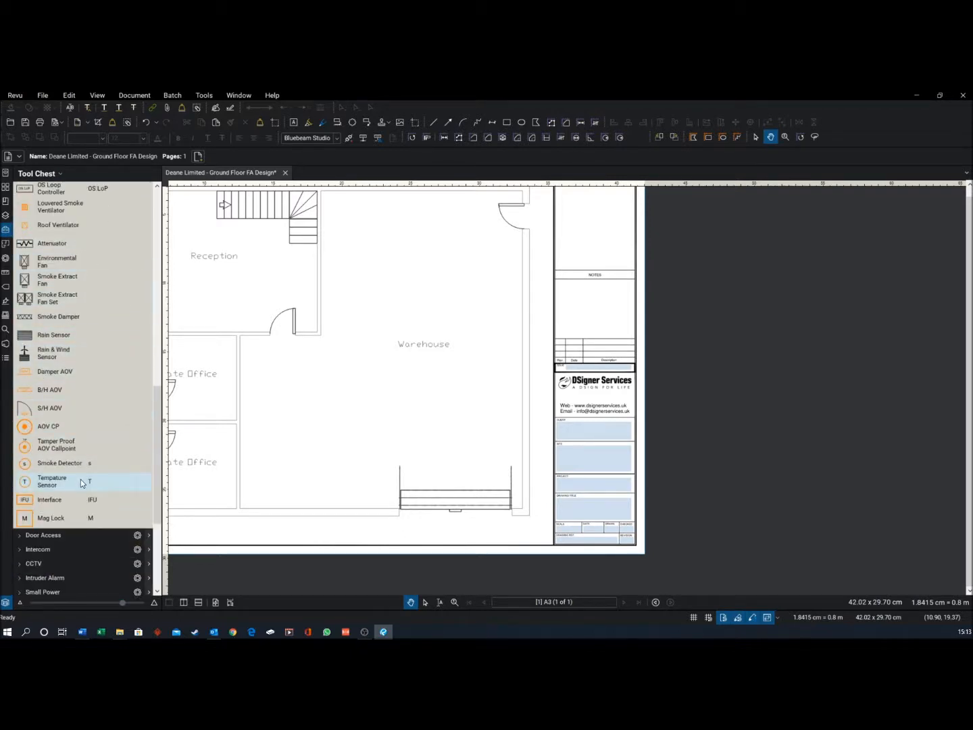
{"action": "scroll", "coordinate": [81, 324], "scroll_direction": "up", "scroll_amount": 3}
{"action": "left_click", "coordinate": [64, 242]}
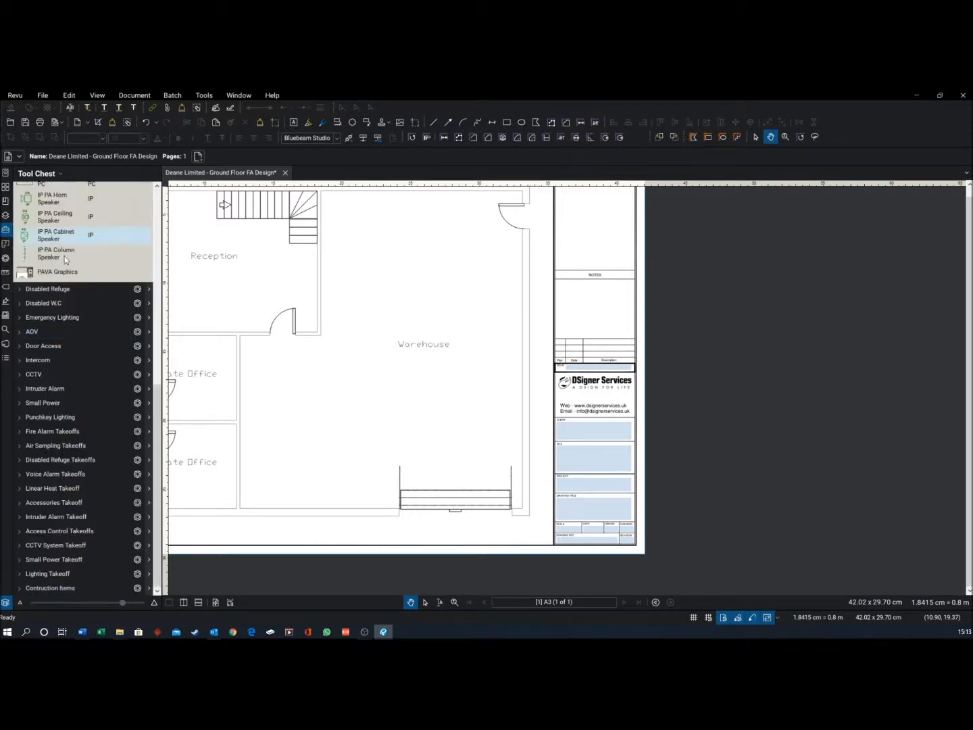
Examine the readers, locks and door controllers in the Door Access tool set and collapse the set.
{"action": "left_click", "coordinate": [59, 344]}
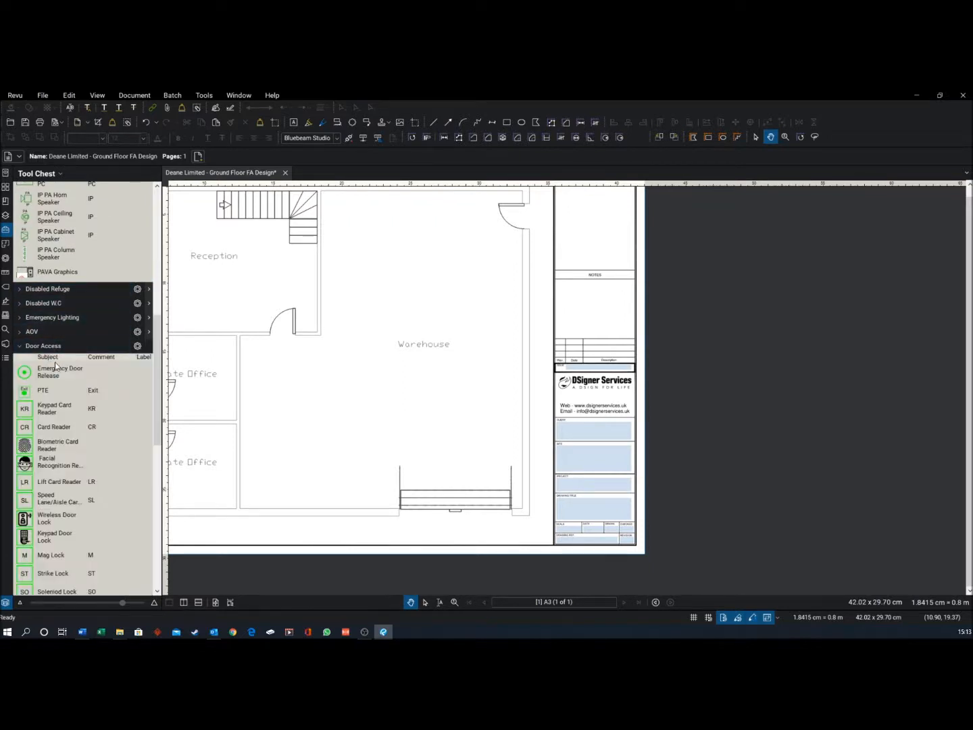
{"action": "scroll", "coordinate": [88, 406], "scroll_direction": "down", "scroll_amount": 3}
{"action": "scroll", "coordinate": [87, 411], "scroll_direction": "down", "scroll_amount": 3}
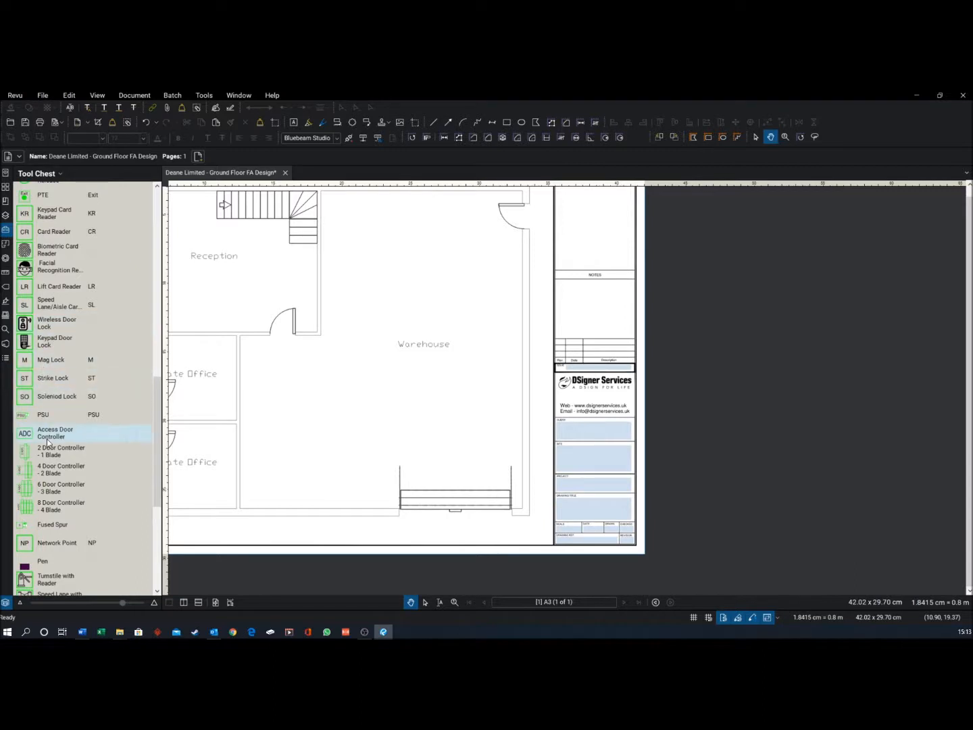
{"action": "scroll", "coordinate": [68, 461], "scroll_direction": "down", "scroll_amount": 3}
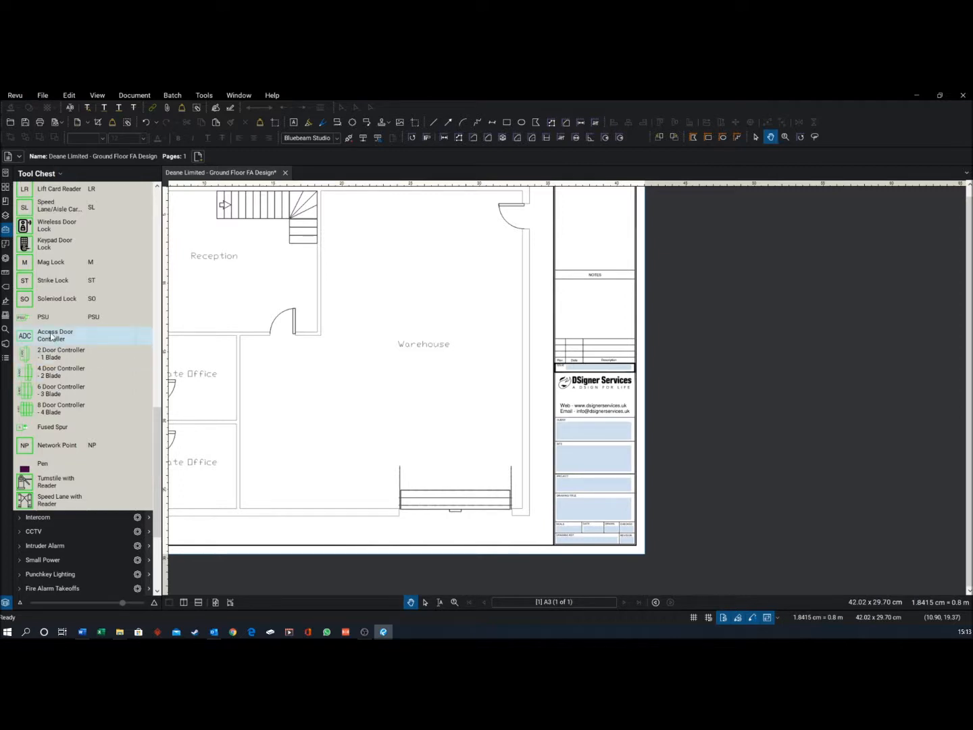
{"action": "scroll", "coordinate": [75, 392], "scroll_direction": "up", "scroll_amount": 2}
{"action": "scroll", "coordinate": [78, 395], "scroll_direction": "down", "scroll_amount": 2}
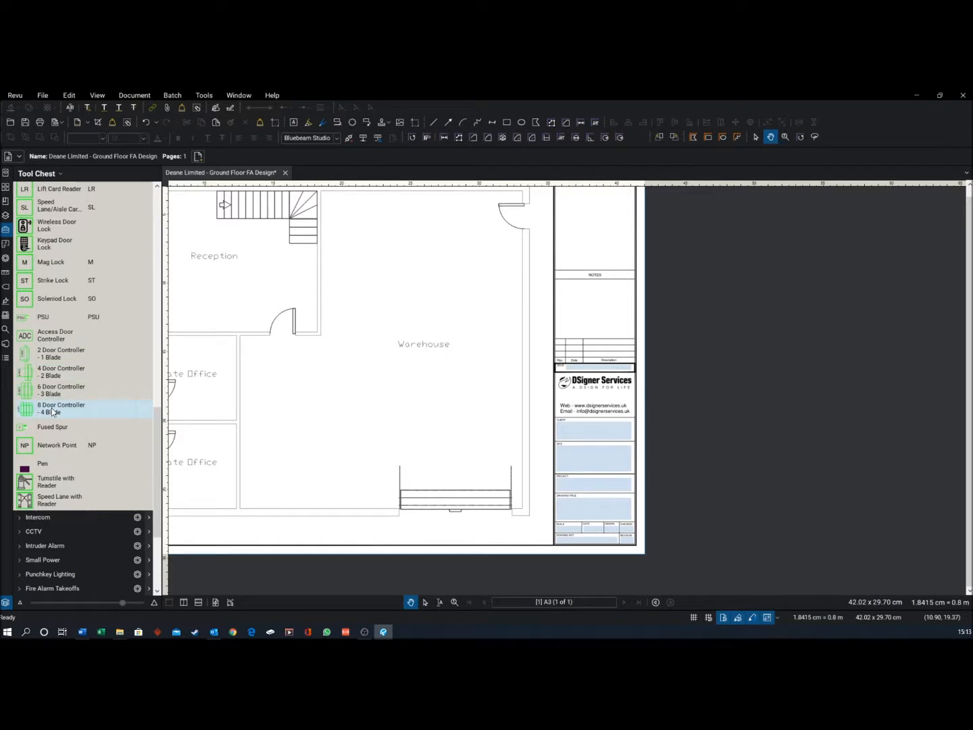
{"action": "scroll", "coordinate": [53, 411], "scroll_direction": "up", "scroll_amount": 4}
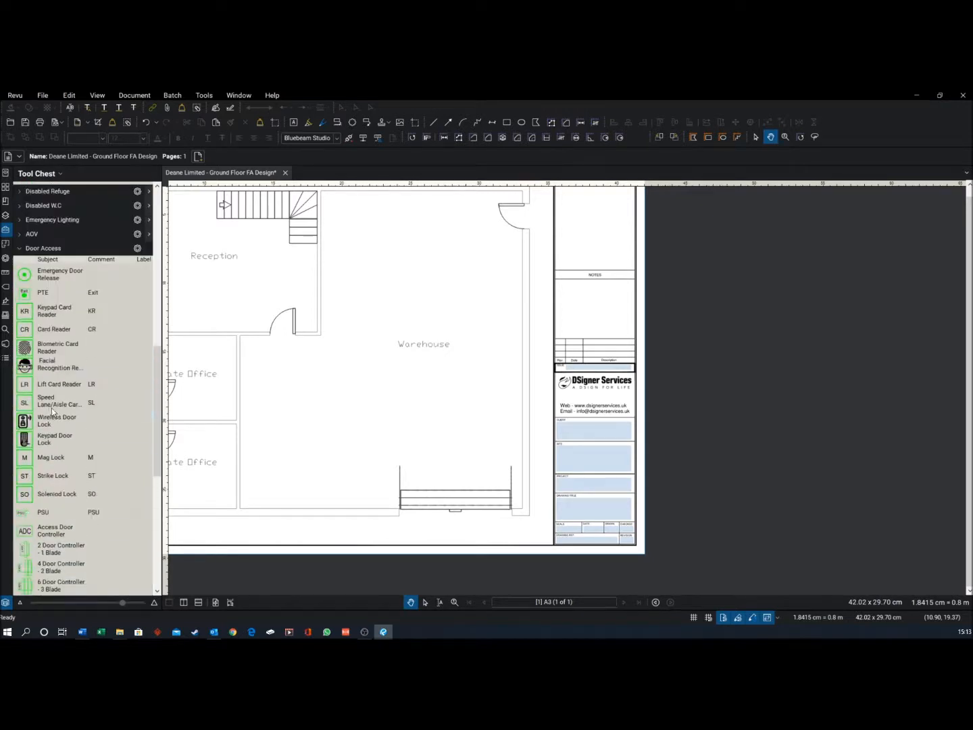
{"action": "left_click", "coordinate": [75, 247]}
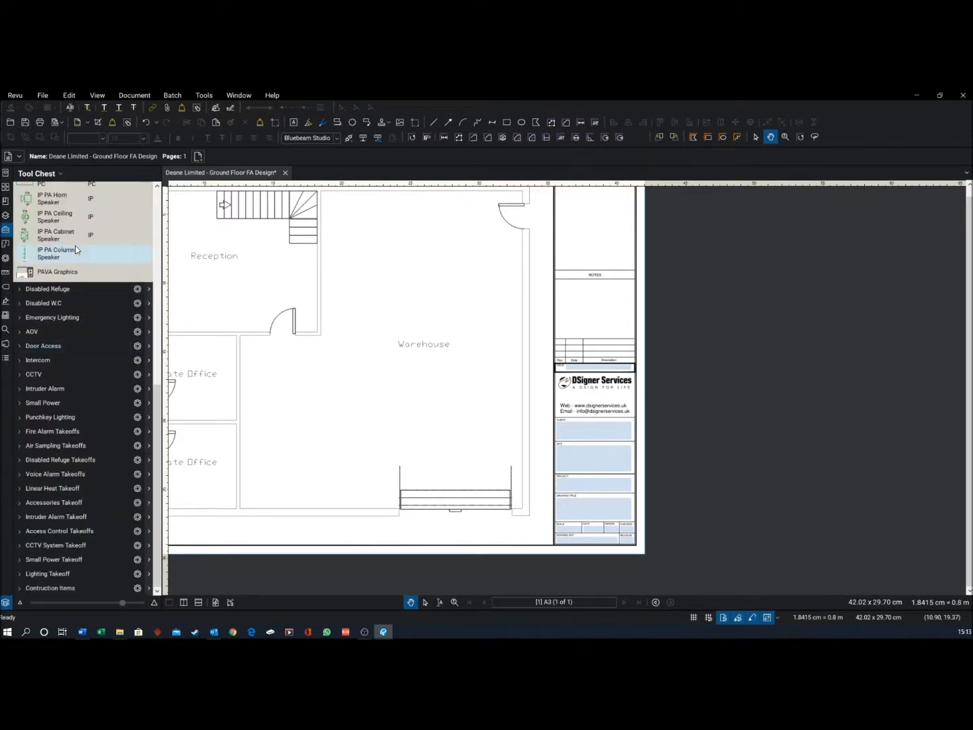
Look through the cameras, recorders and monitors in the CCTV tool set and collapse the set.
{"action": "left_click", "coordinate": [59, 373]}
{"action": "scroll", "coordinate": [67, 405], "scroll_direction": "down", "scroll_amount": 3}
{"action": "scroll", "coordinate": [72, 437], "scroll_direction": "down", "scroll_amount": 2}
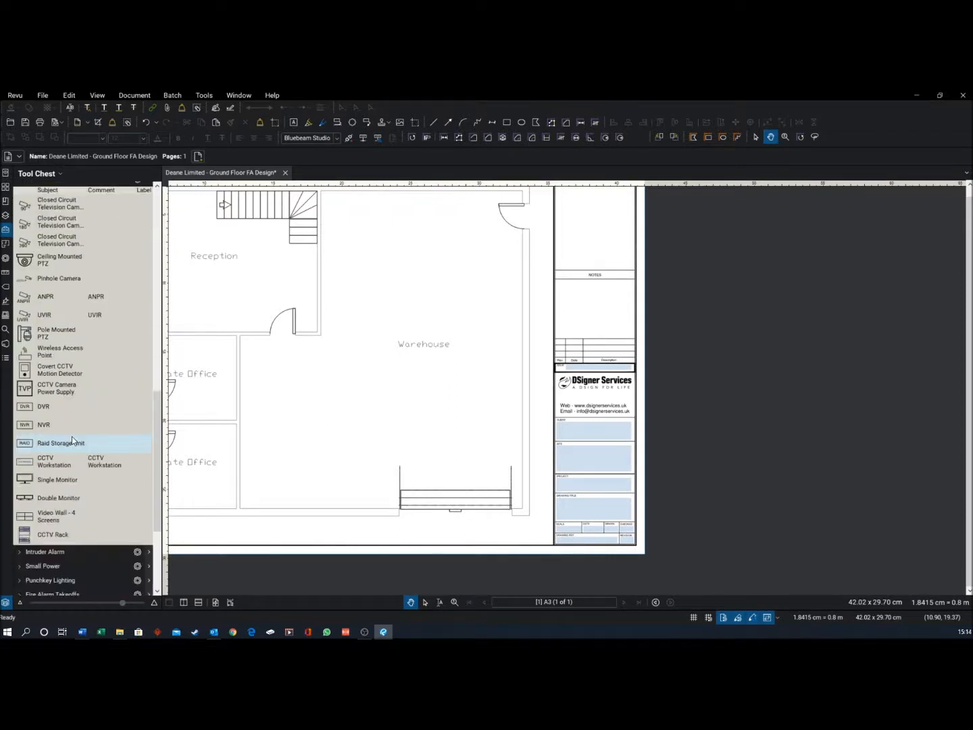
{"action": "scroll", "coordinate": [68, 422], "scroll_direction": "up", "scroll_amount": 2}
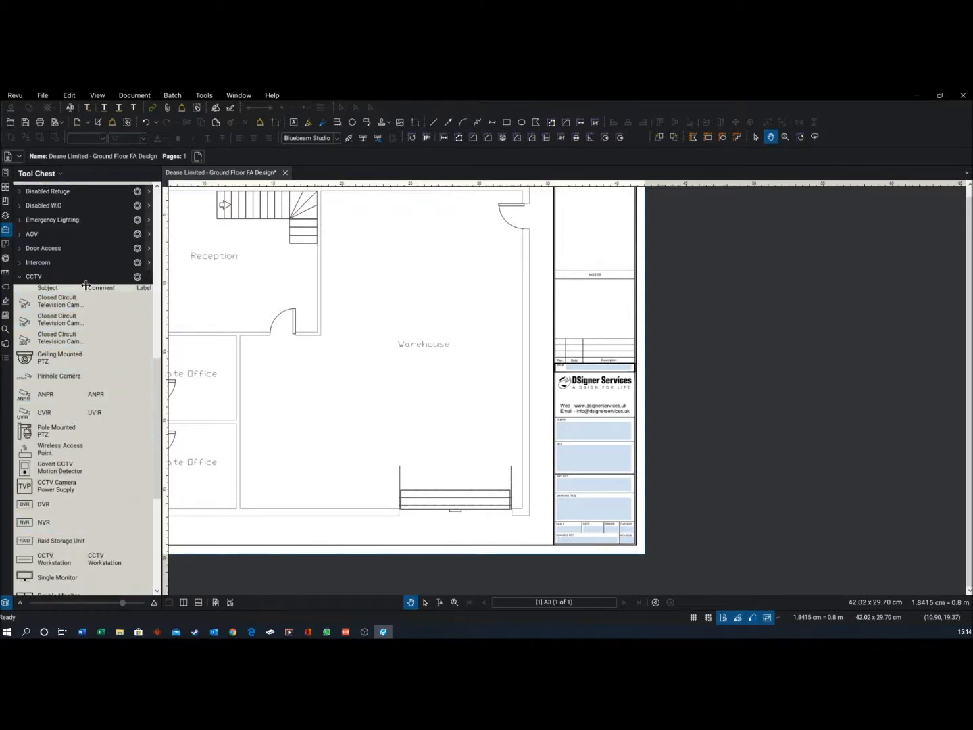
{"action": "left_click", "coordinate": [81, 279]}
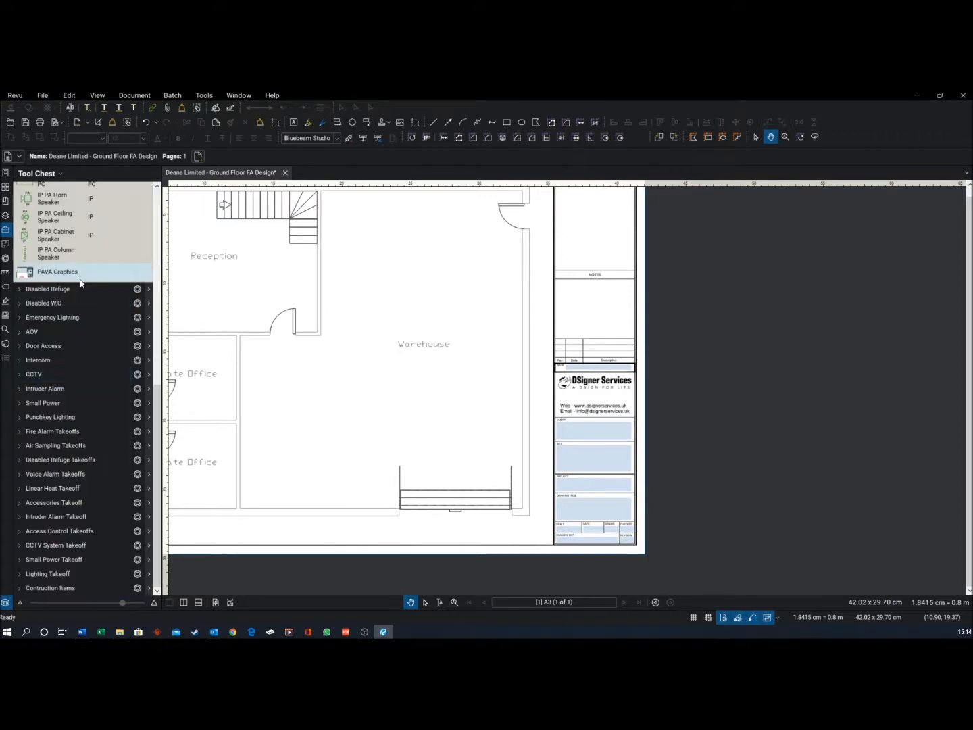
Delete the Ellipse tool from the end of the Intruder Alarm tool set and collapse the set.
{"action": "left_click", "coordinate": [85, 389]}
{"action": "scroll", "coordinate": [86, 393], "scroll_direction": "down", "scroll_amount": 12}
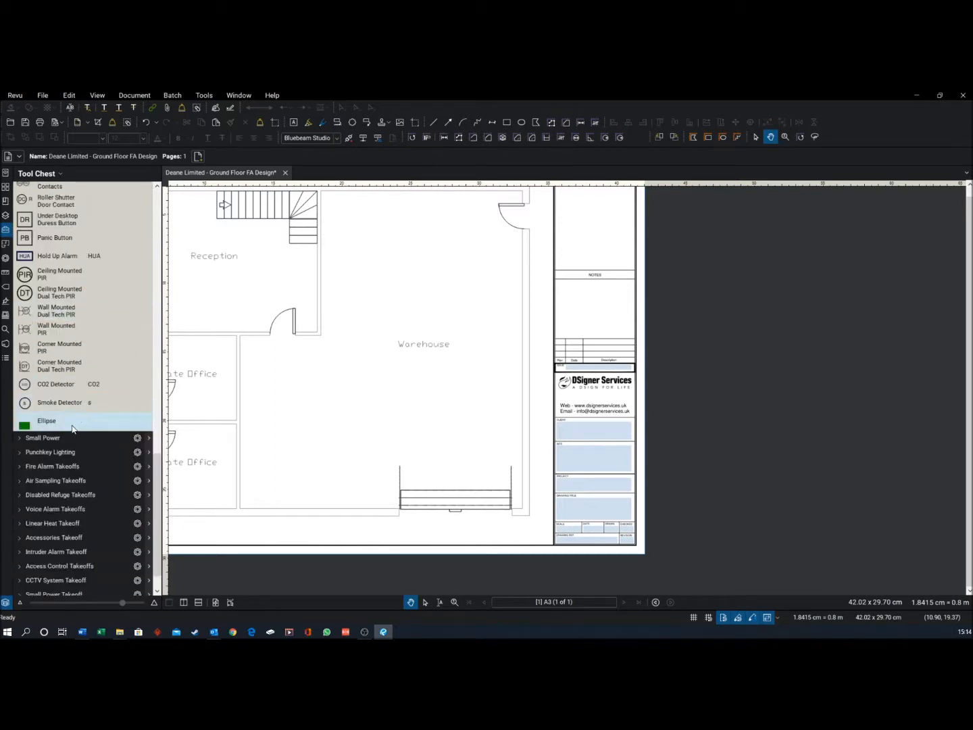
{"action": "left_click", "coordinate": [66, 421]}
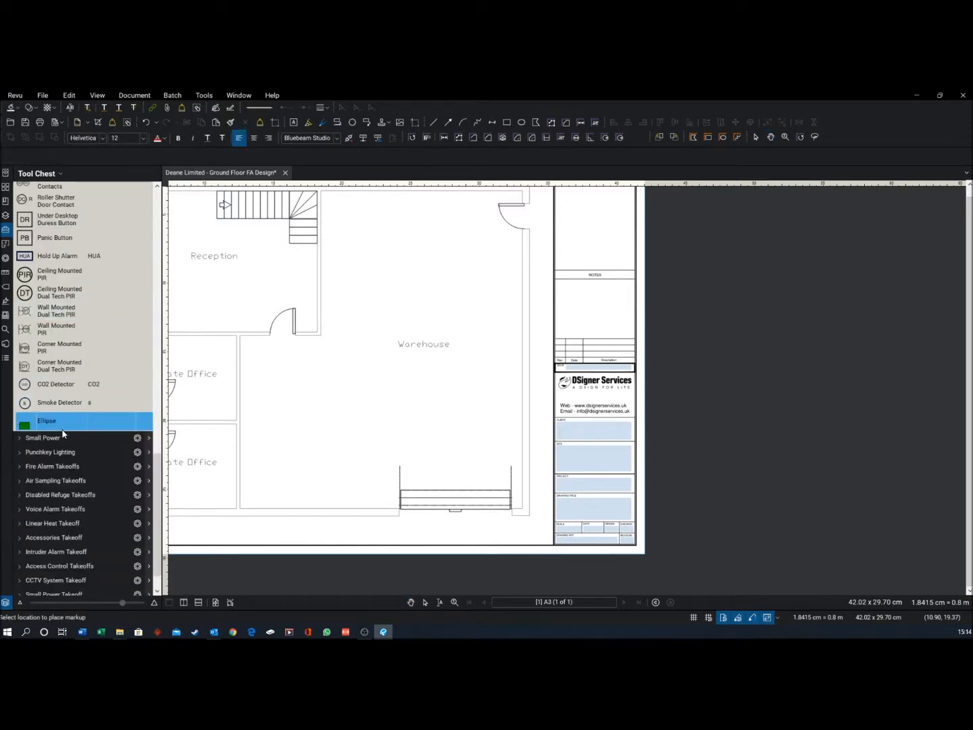
{"action": "key", "text": "Delete"}
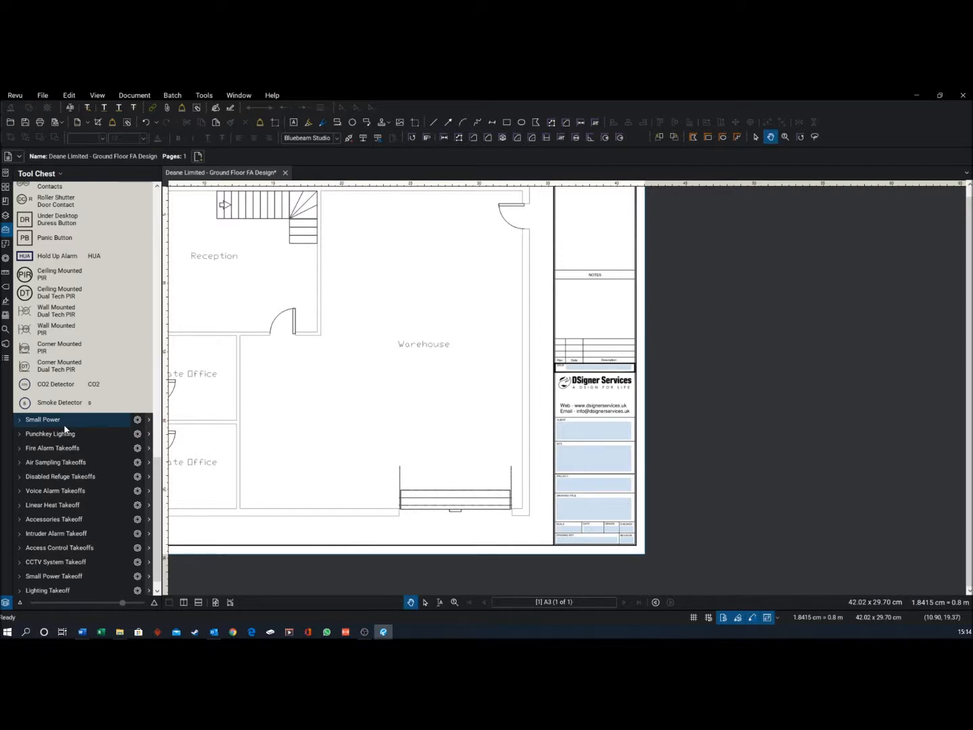
{"action": "scroll", "coordinate": [66, 320], "scroll_direction": "up", "scroll_amount": 10}
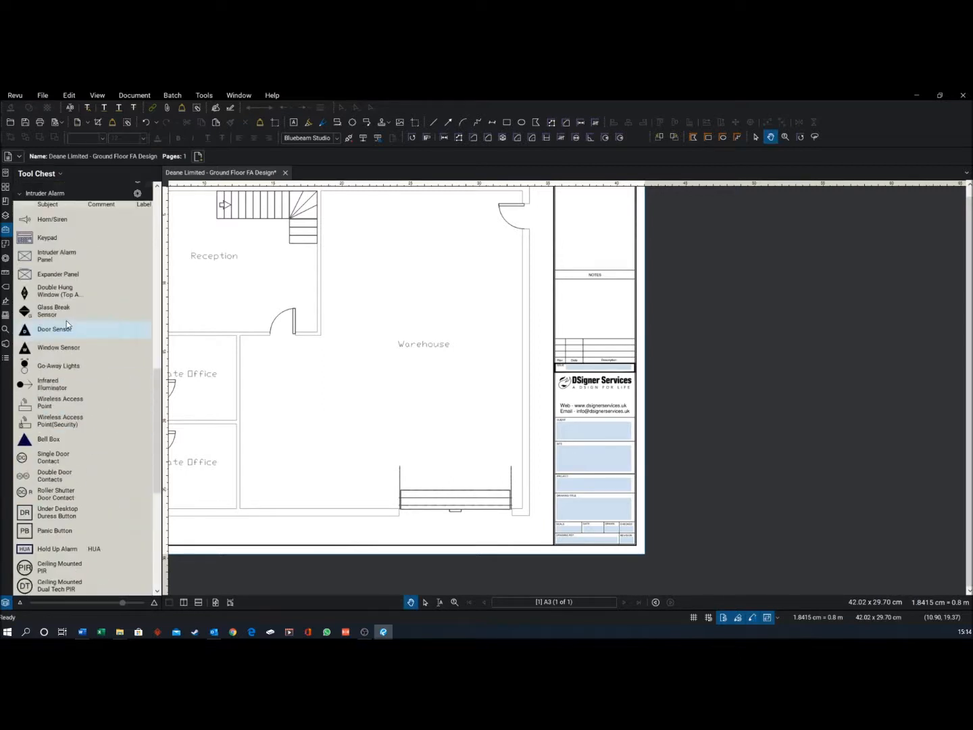
{"action": "left_click", "coordinate": [72, 386]}
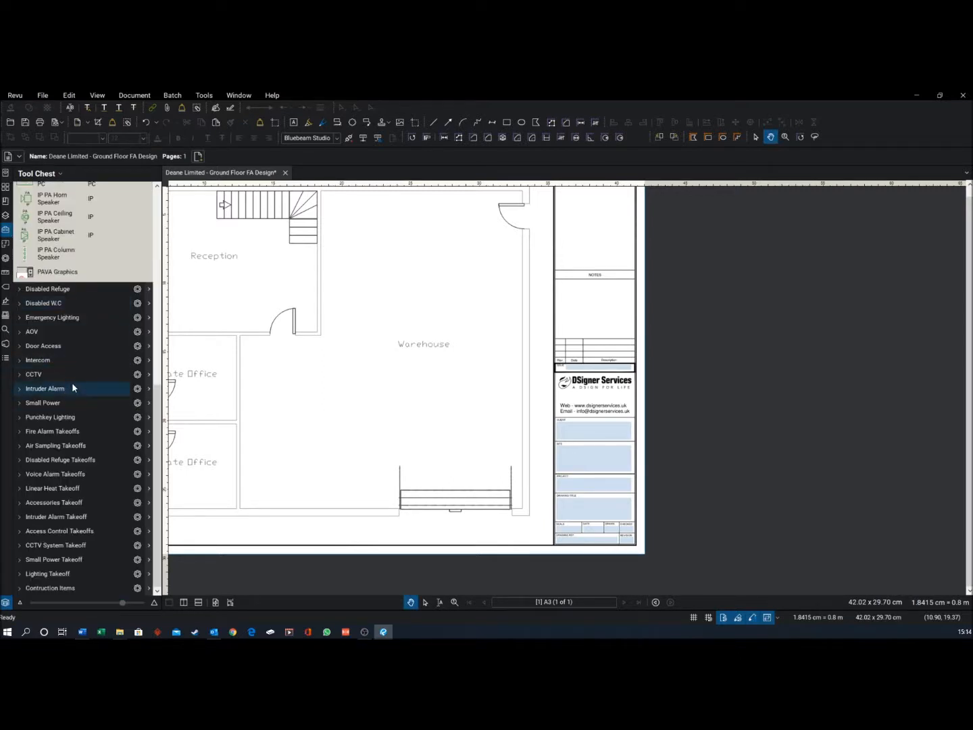
Look through the Small Power tool set, collapse it, and expand the Punchkey Lighting set.
{"action": "left_click", "coordinate": [70, 400]}
{"action": "scroll", "coordinate": [68, 441], "scroll_direction": "down", "scroll_amount": 2}
{"action": "scroll", "coordinate": [68, 444], "scroll_direction": "down", "scroll_amount": 6}
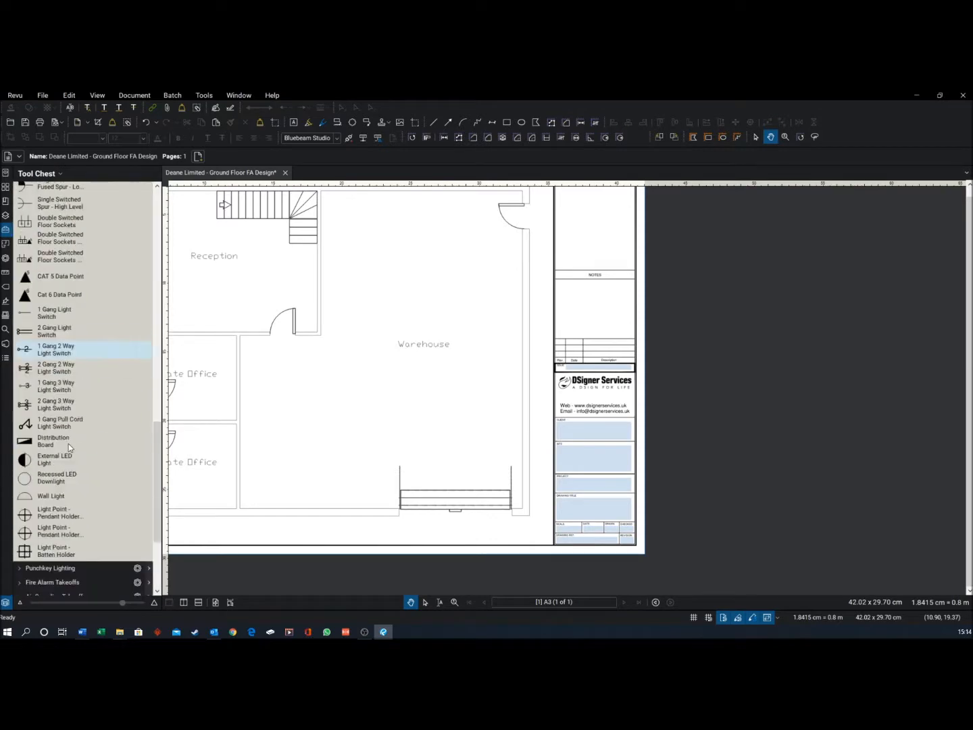
{"action": "scroll", "coordinate": [69, 448], "scroll_direction": "up", "scroll_amount": 3}
{"action": "scroll", "coordinate": [70, 449], "scroll_direction": "up", "scroll_amount": 5}
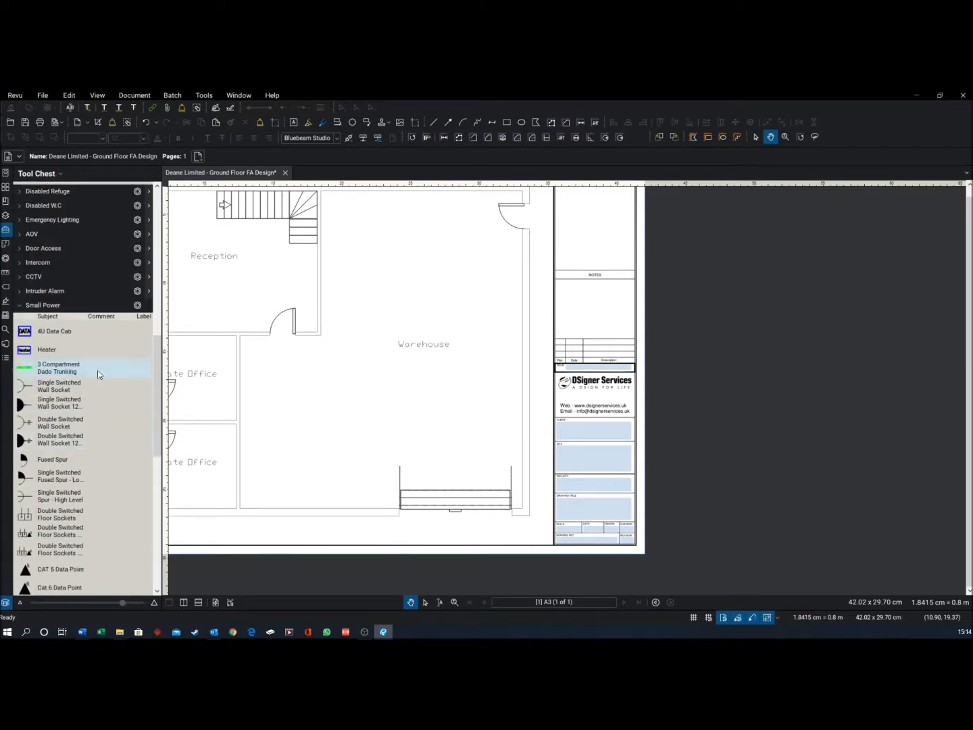
{"action": "left_click", "coordinate": [79, 306]}
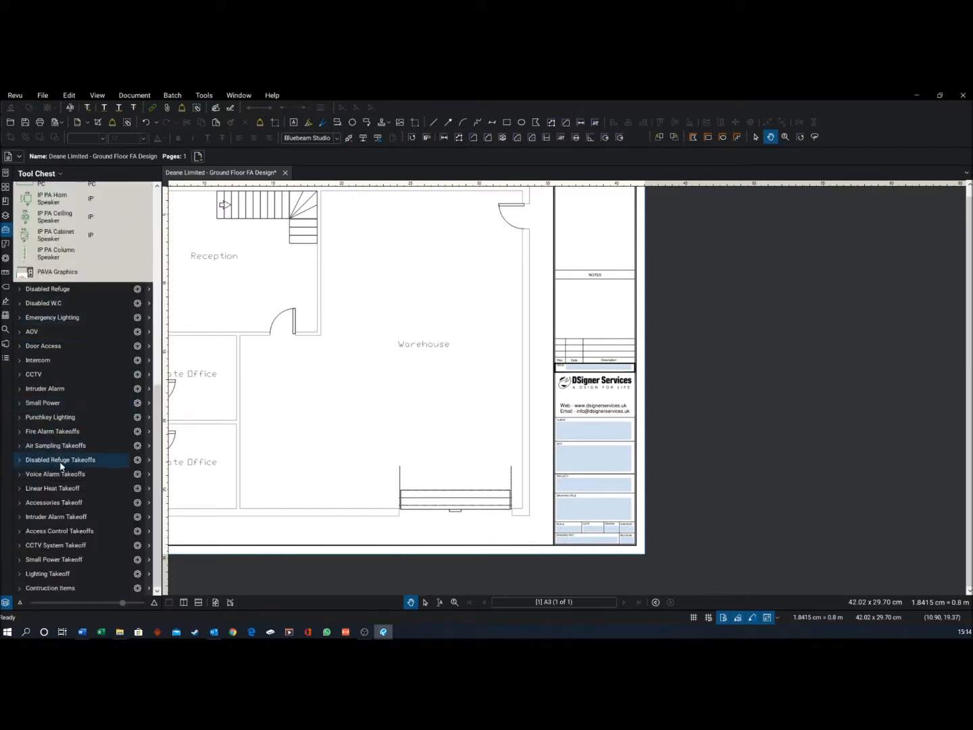
{"action": "left_click", "coordinate": [79, 419]}
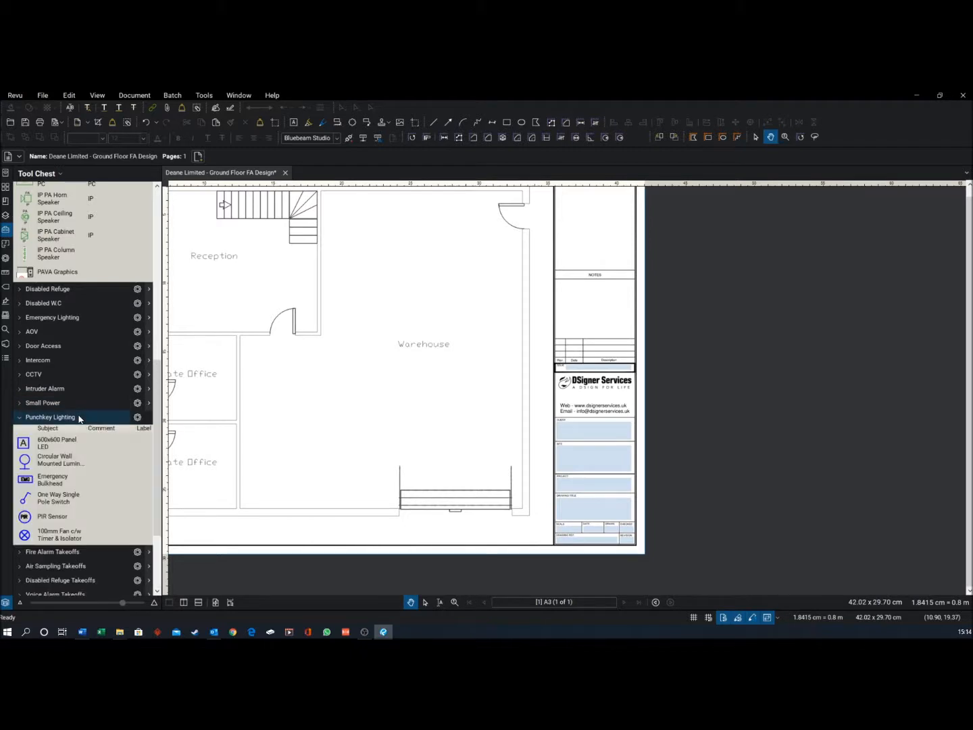
Collapse the Punchkey Lighting set, look through the detectors, sounders and VADs in the Fire Alarm Takeoffs set, and collapse it.
{"action": "left_click", "coordinate": [78, 417]}
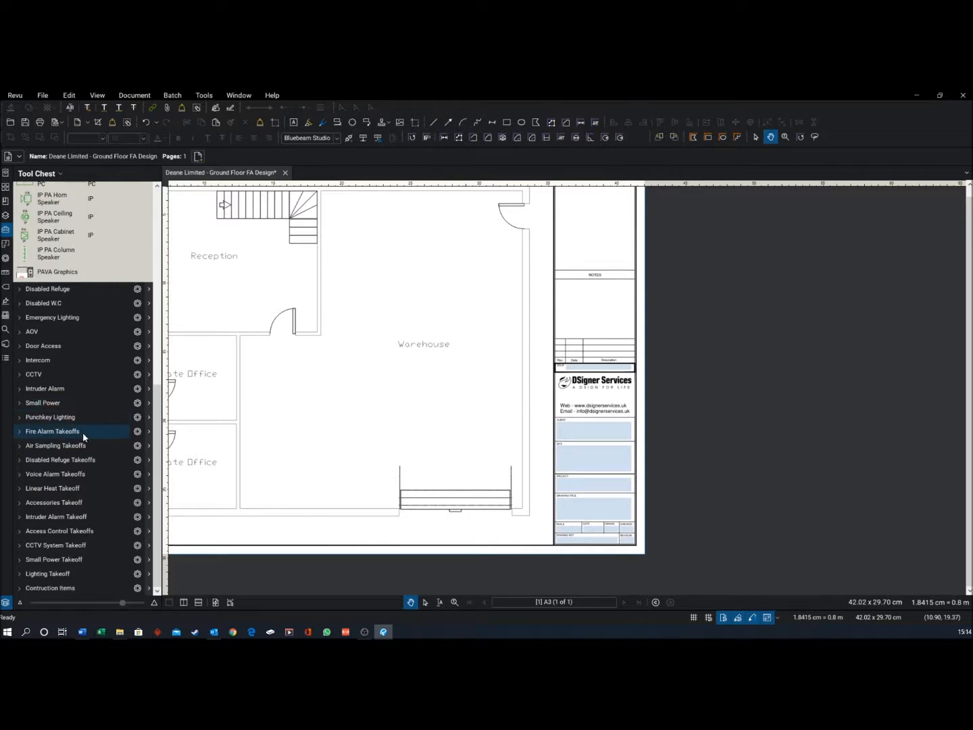
{"action": "left_click", "coordinate": [80, 431]}
{"action": "scroll", "coordinate": [65, 465], "scroll_direction": "down", "scroll_amount": 8}
{"action": "scroll", "coordinate": [66, 468], "scroll_direction": "down", "scroll_amount": 5}
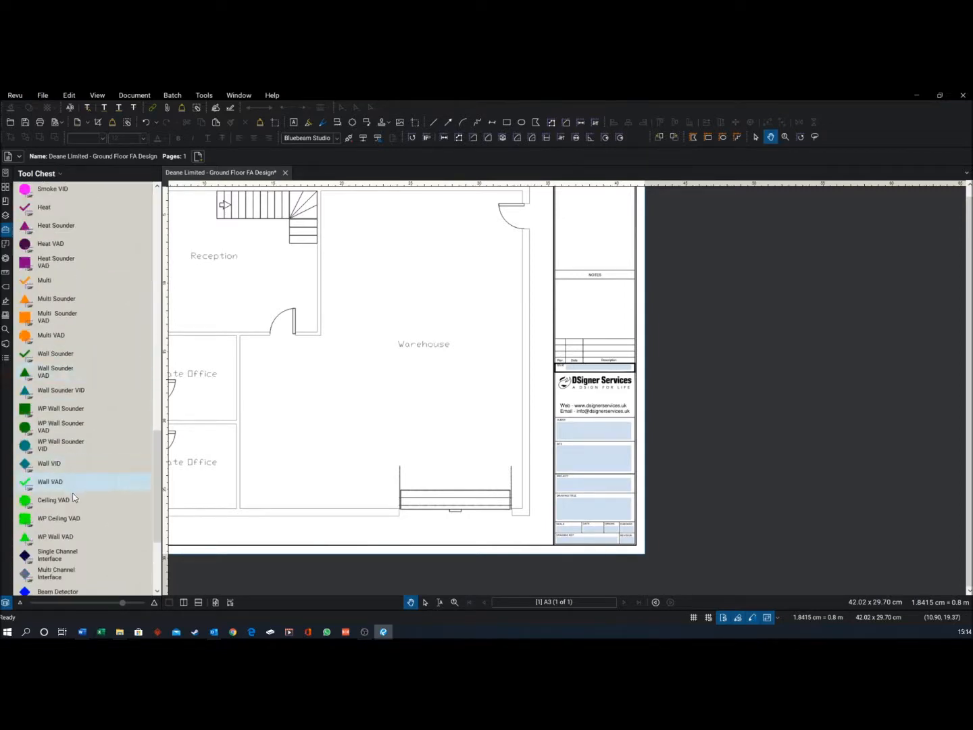
{"action": "scroll", "coordinate": [67, 481], "scroll_direction": "up", "scroll_amount": 10}
{"action": "scroll", "coordinate": [60, 492], "scroll_direction": "down", "scroll_amount": 5}
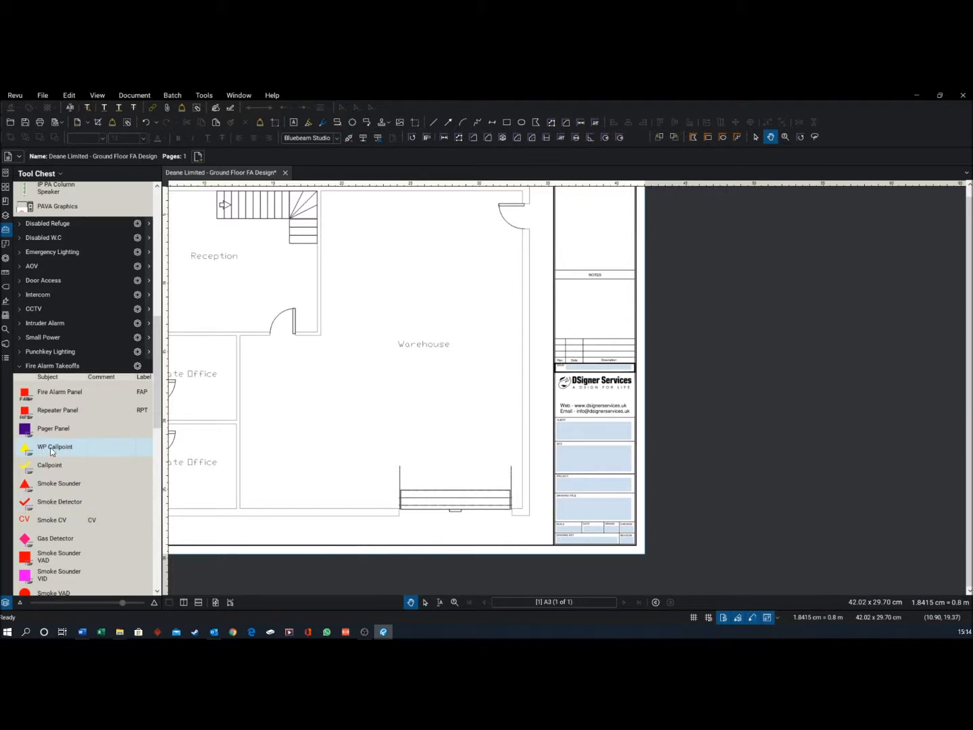
{"action": "scroll", "coordinate": [56, 438], "scroll_direction": "down", "scroll_amount": 3}
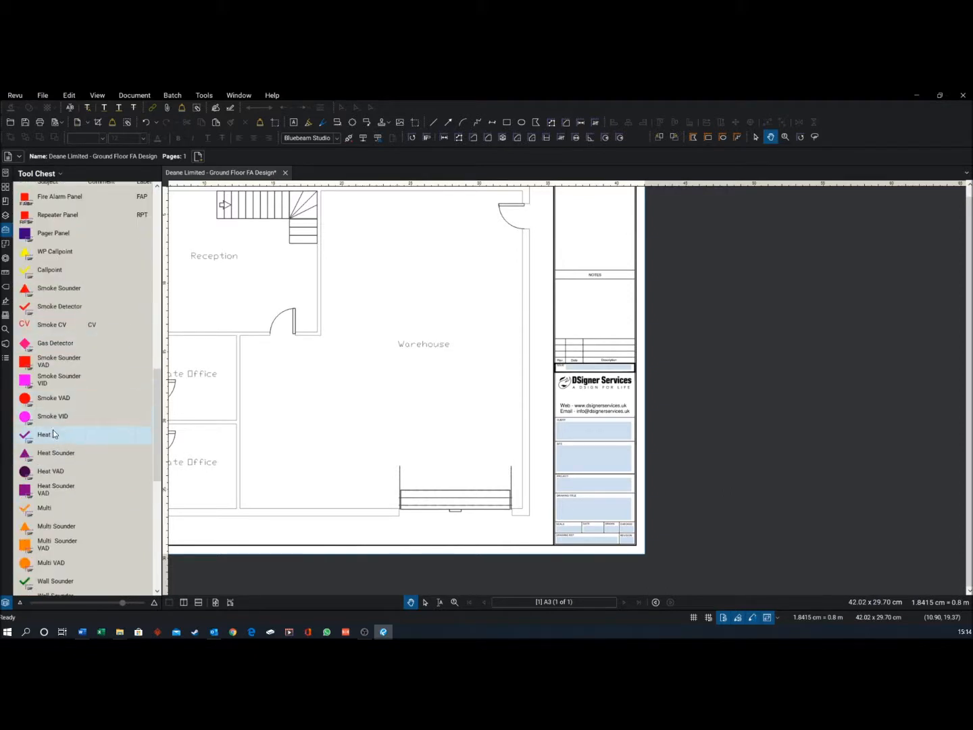
{"action": "scroll", "coordinate": [58, 433], "scroll_direction": "down", "scroll_amount": 3}
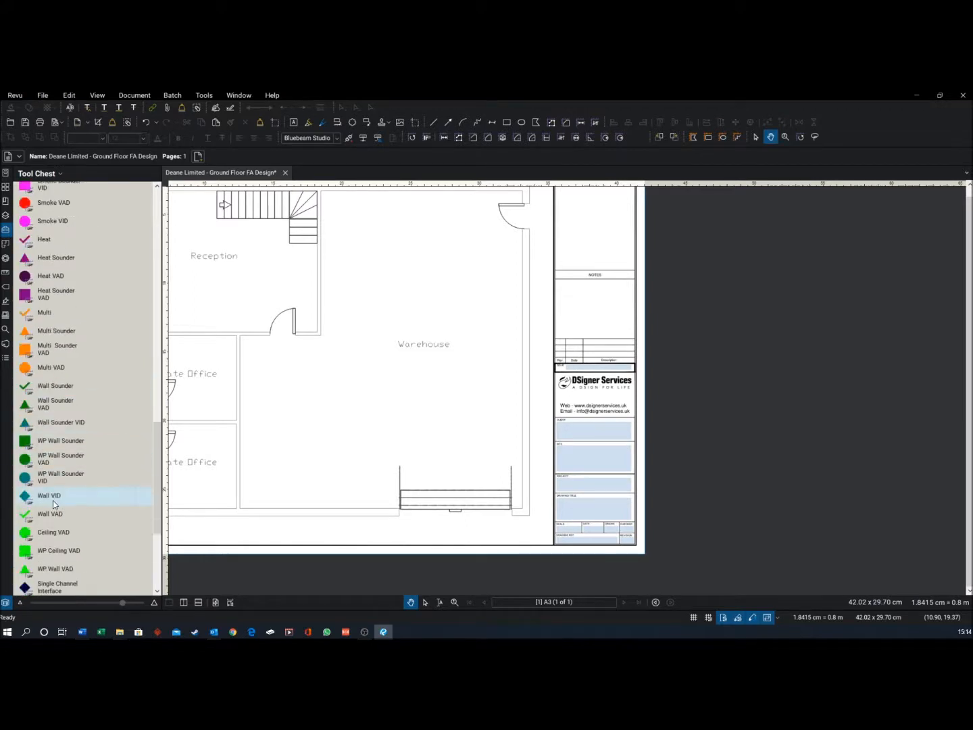
{"action": "scroll", "coordinate": [57, 499], "scroll_direction": "up", "scroll_amount": 8}
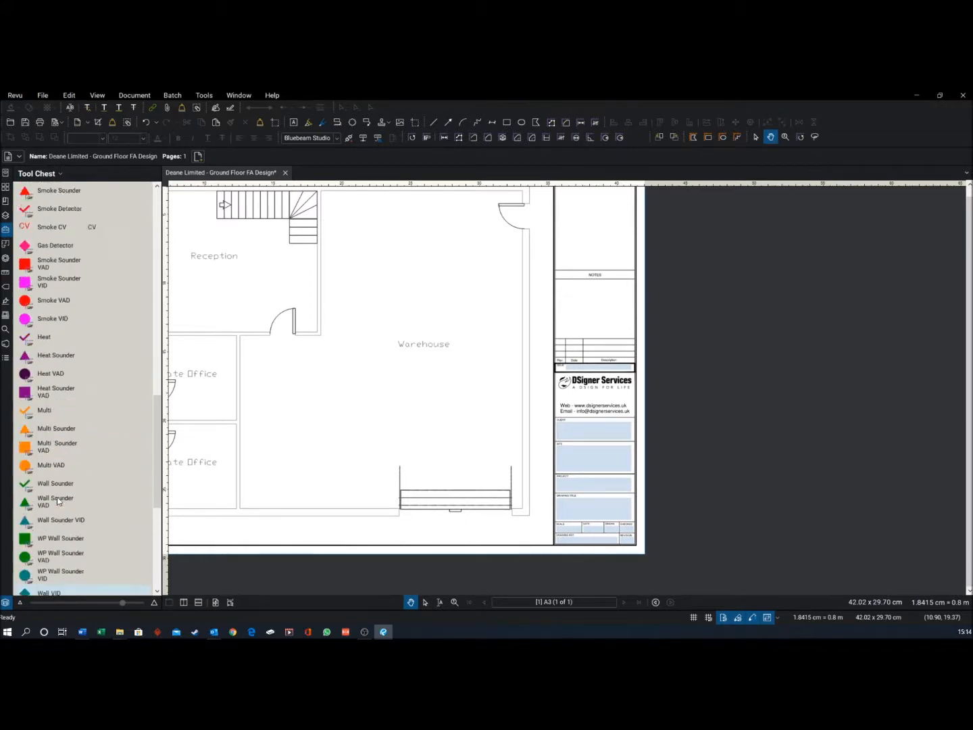
{"action": "left_click", "coordinate": [54, 462]}
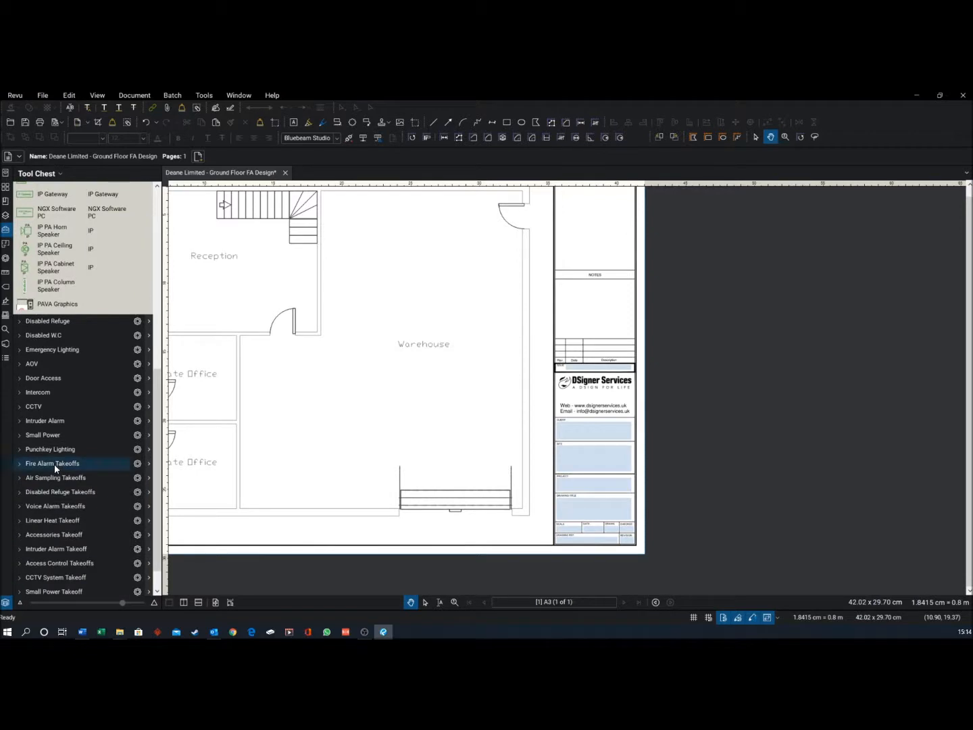
Expand the Contruction Items tool set and look through its door, airlock, lift and stair symbols.
{"action": "scroll", "coordinate": [54, 463], "scroll_direction": "down", "scroll_amount": 1}
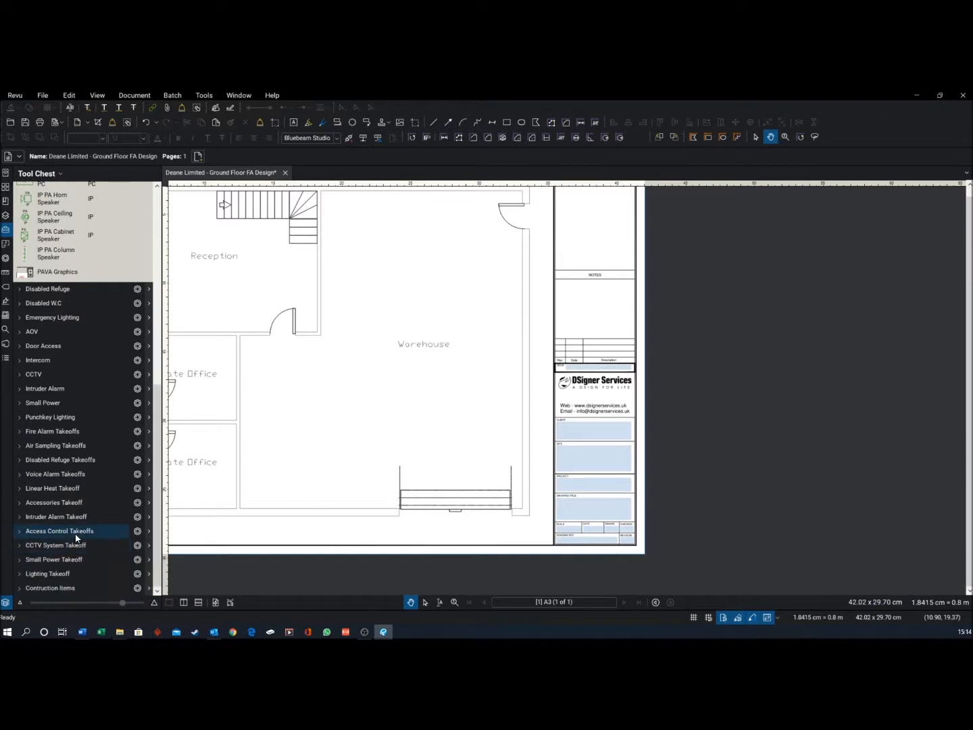
{"action": "left_click", "coordinate": [72, 589]}
{"action": "scroll", "coordinate": [79, 438], "scroll_direction": "down", "scroll_amount": 2}
{"action": "scroll", "coordinate": [72, 443], "scroll_direction": "up", "scroll_amount": 2}
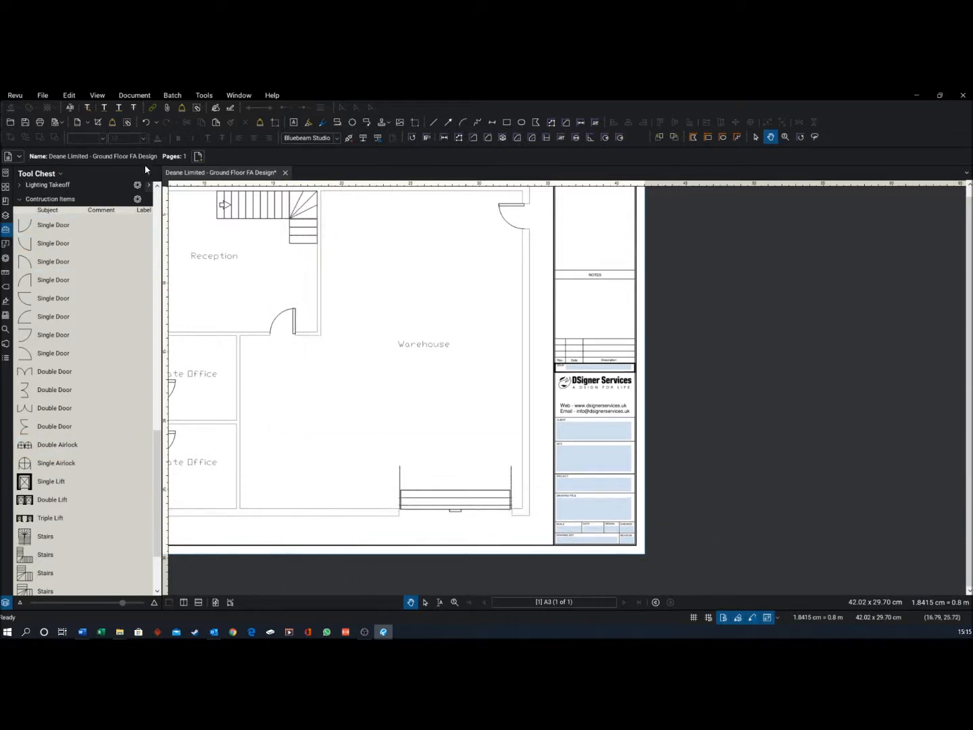
Erase the PDF content of an about 5 cm wide stretch of the warehouse's lower wall, left of the large shutter opening.
{"action": "left_click", "coordinate": [72, 96]}
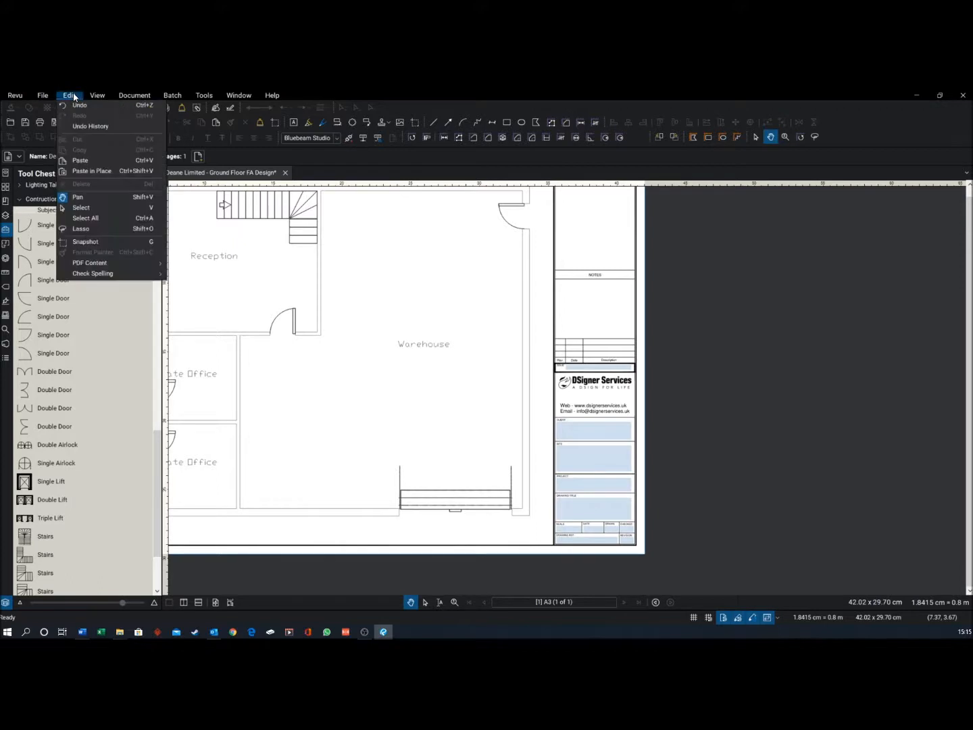
{"action": "left_click", "coordinate": [73, 97]}
{"action": "left_click", "coordinate": [69, 96]}
{"action": "mouse_move", "coordinate": [131, 264]}
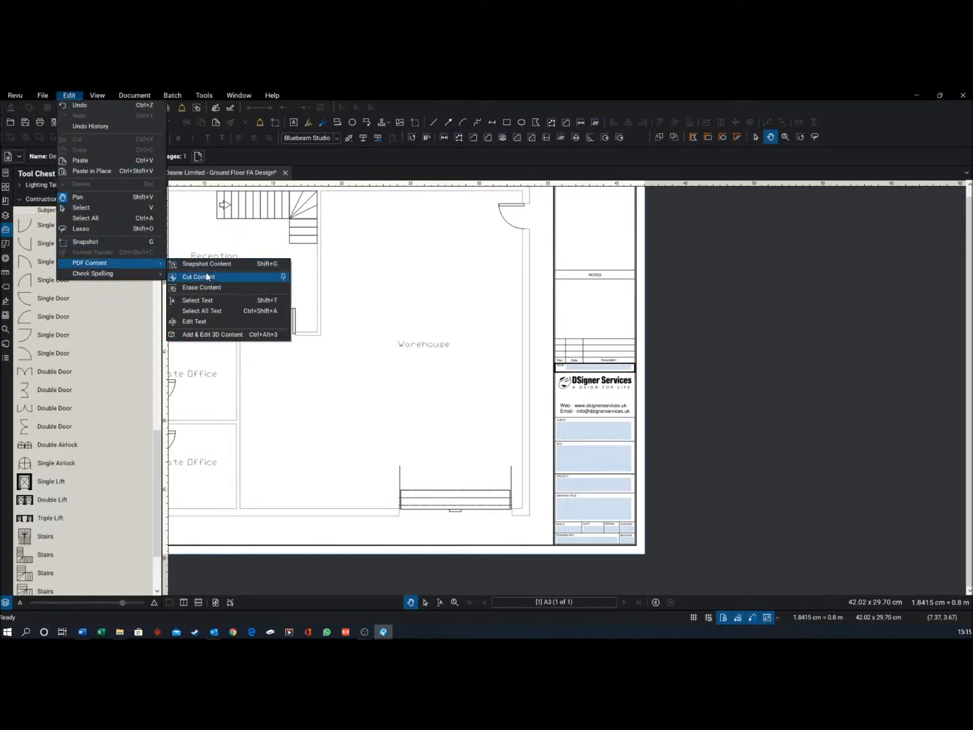
{"action": "left_click", "coordinate": [210, 288]}
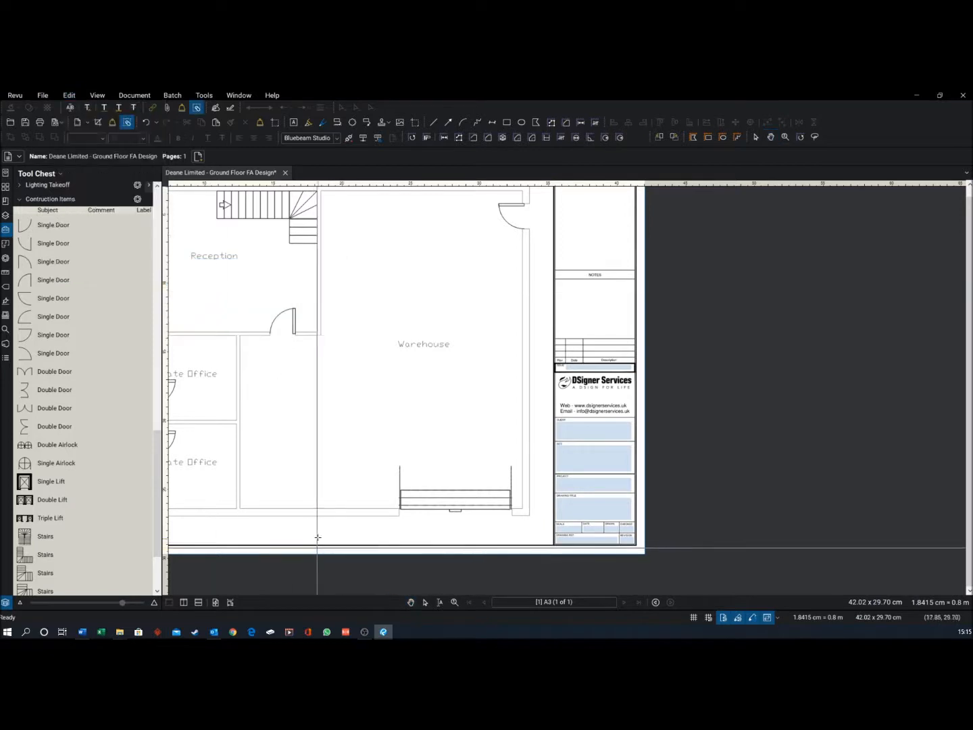
{"action": "scroll", "coordinate": [319, 525], "scroll_direction": "up", "scroll_amount": 3}
{"action": "scroll", "coordinate": [319, 525], "scroll_direction": "up", "scroll_amount": 2}
{"action": "mouse_move", "coordinate": [278, 450]}
{"action": "left_mouse_down"}
{"action": "mouse_move", "coordinate": [399, 513]}
{"action": "mouse_move", "coordinate": [490, 513]}
{"action": "left_mouse_up"}
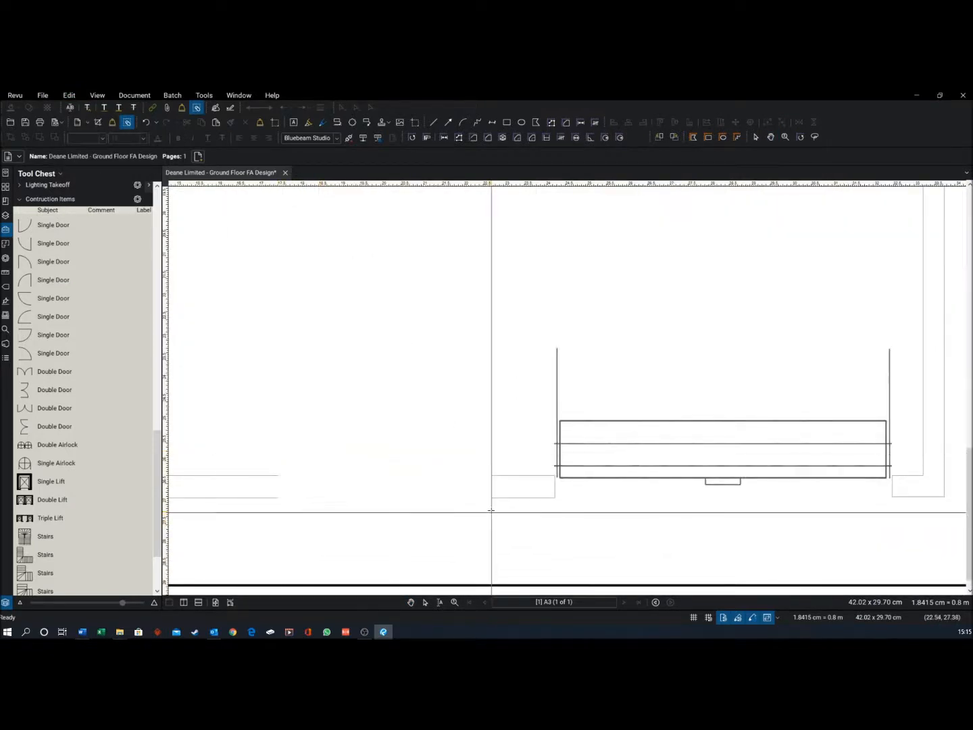
Place a Single Door symbol at the left end of the wall gap and try a Double Door symbol beside it.
{"action": "left_click", "coordinate": [75, 238]}
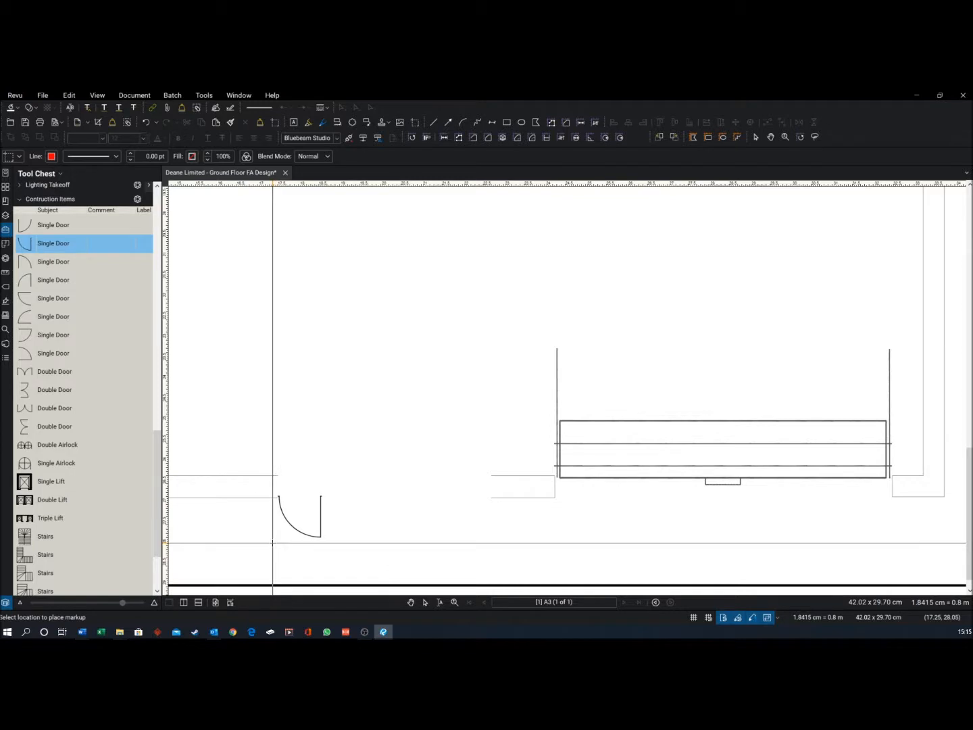
{"action": "left_click", "coordinate": [272, 544]}
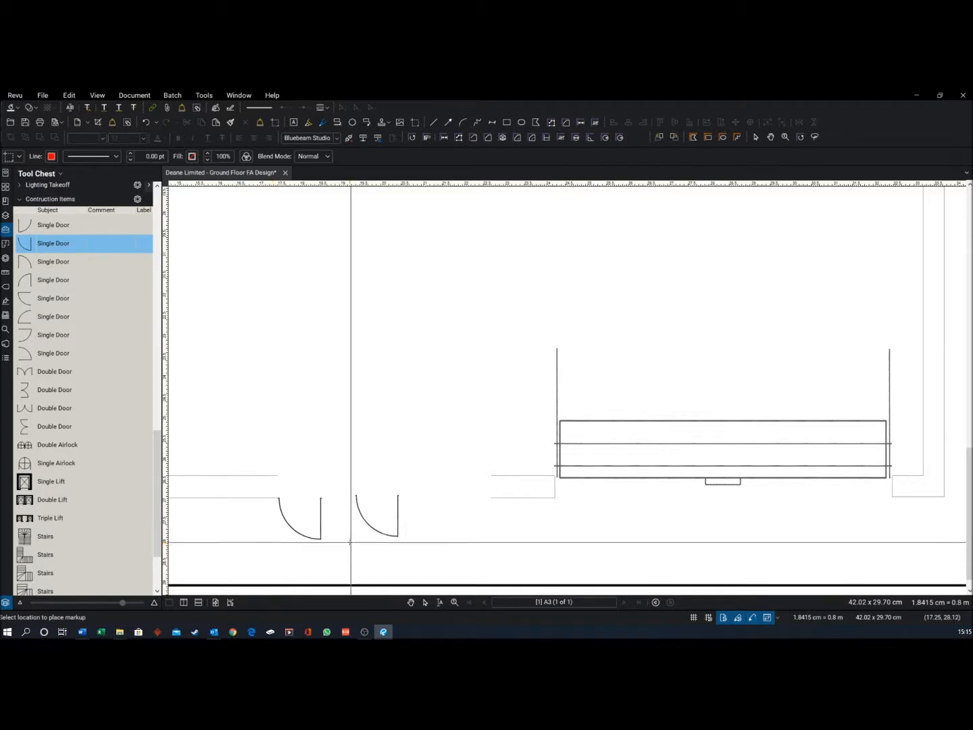
{"action": "left_click", "coordinate": [54, 371]}
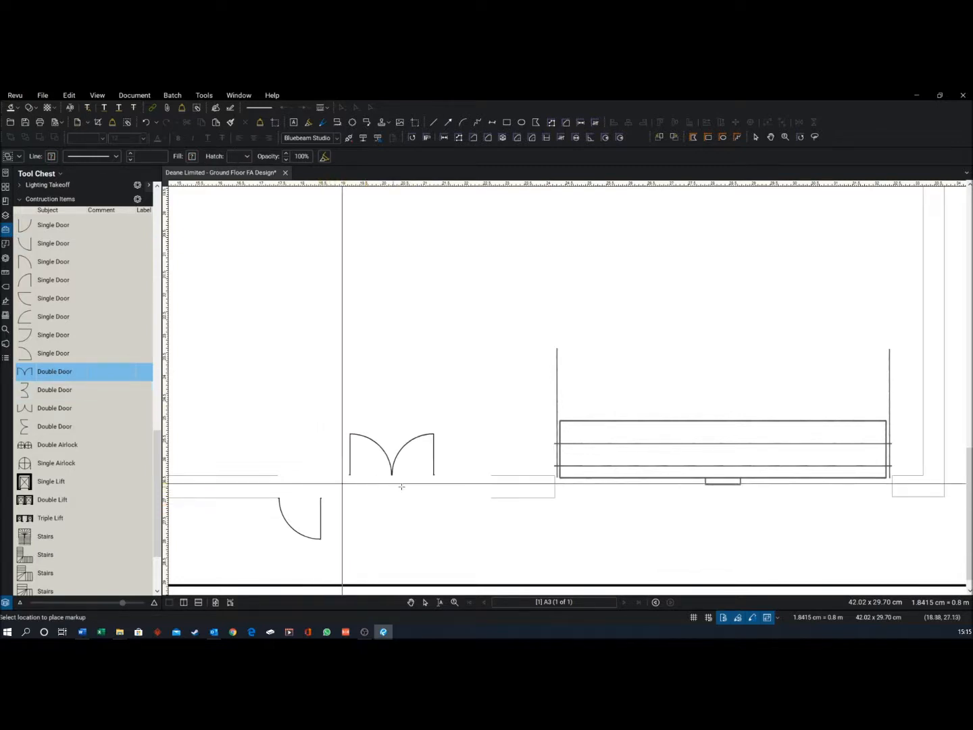
{"action": "right_click", "coordinate": [416, 481]}
{"action": "key", "text": "Escape"}
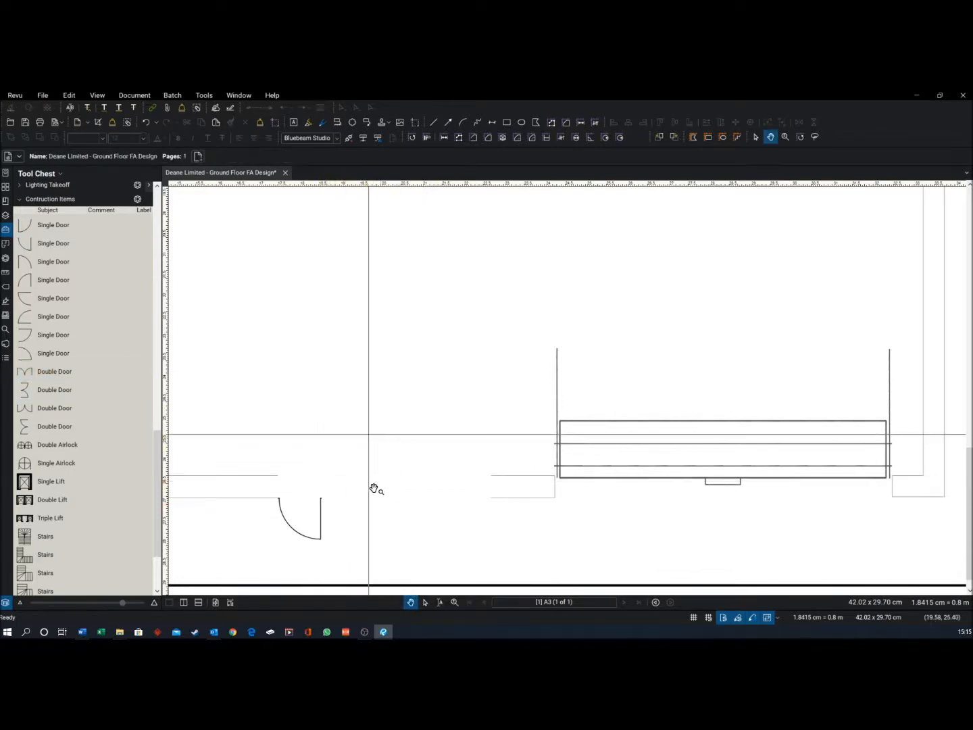
Delete the placed single door and undo the edits back to before the wall was erased.
{"action": "left_click", "coordinate": [316, 528]}
{"action": "key", "text": "Delete"}
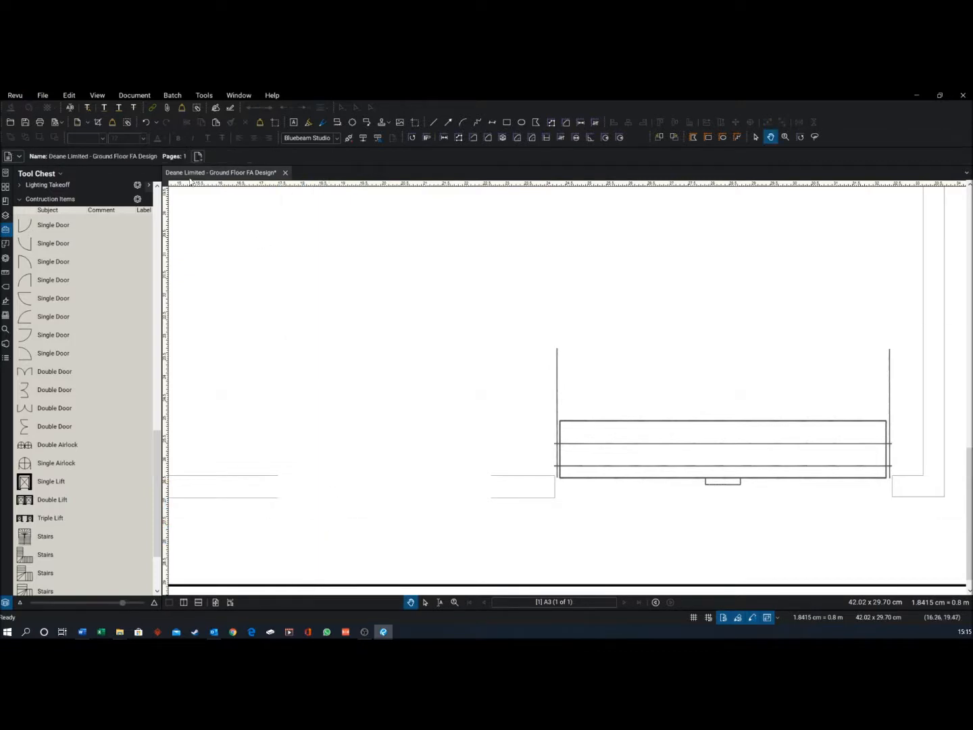
{"action": "left_click", "coordinate": [149, 123]}
{"action": "left_click", "coordinate": [147, 123]}
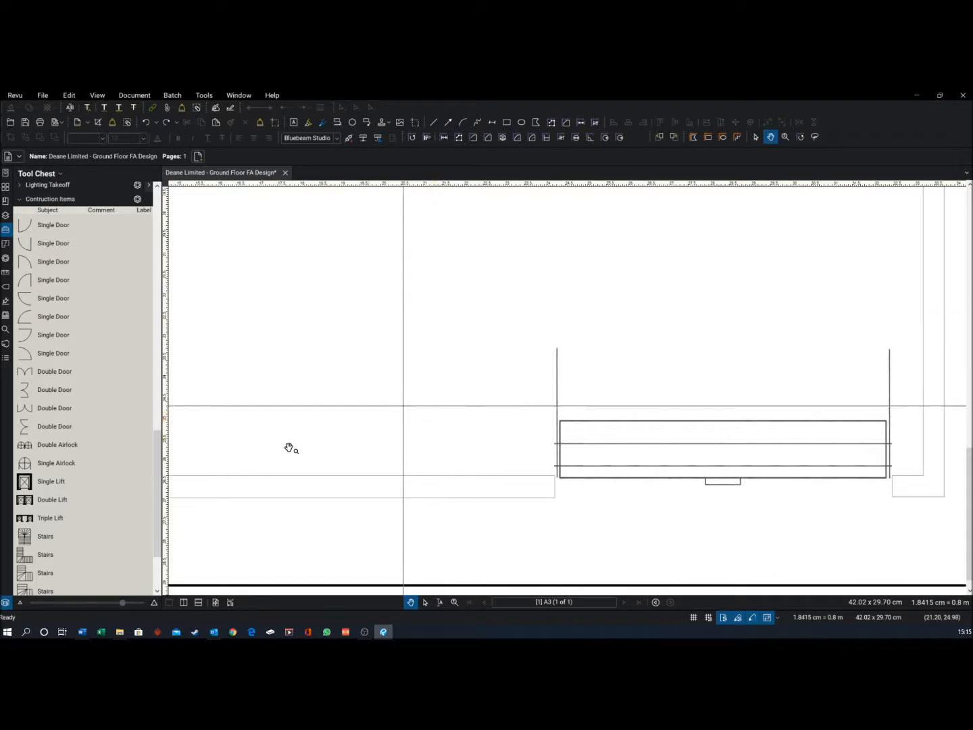
View the remaining lift, stair and landing symbols, and collapse the Contruction Items and Voice Alarm System tool sets.
{"action": "scroll", "coordinate": [131, 458], "scroll_direction": "down", "scroll_amount": 3}
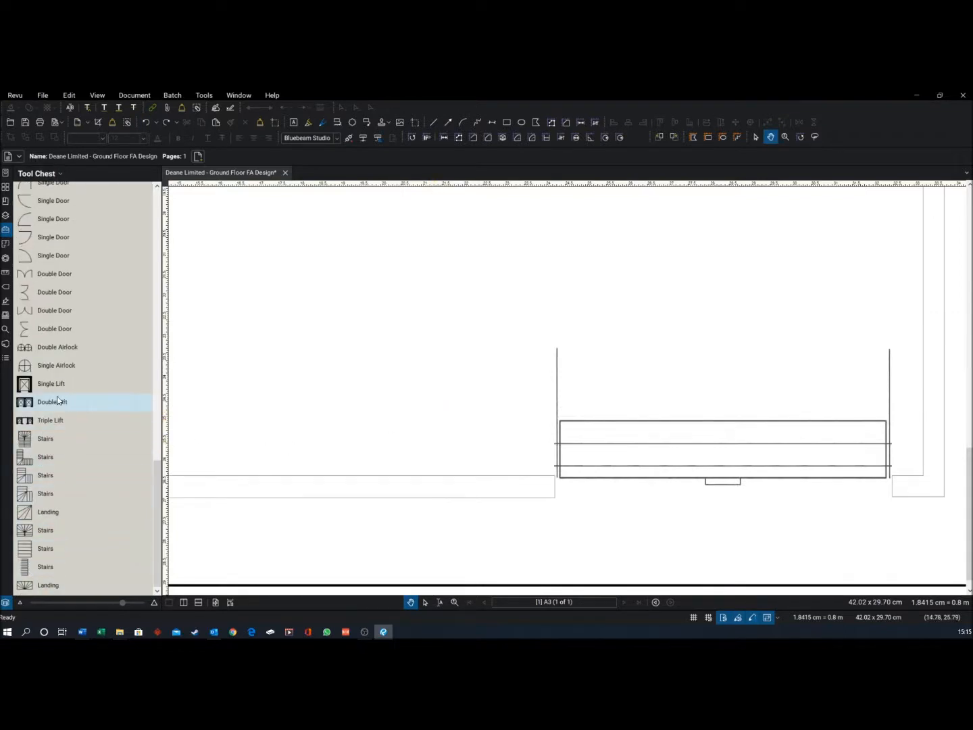
{"action": "scroll", "coordinate": [64, 385], "scroll_direction": "up", "scroll_amount": 5}
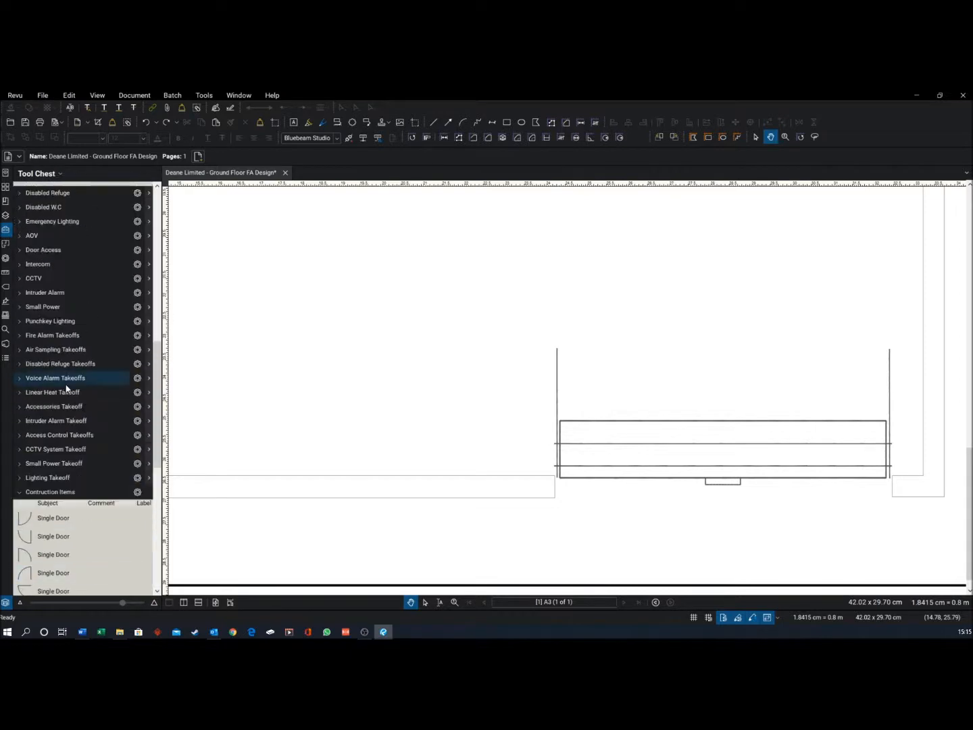
{"action": "scroll", "coordinate": [57, 523], "scroll_direction": "up", "scroll_amount": 2}
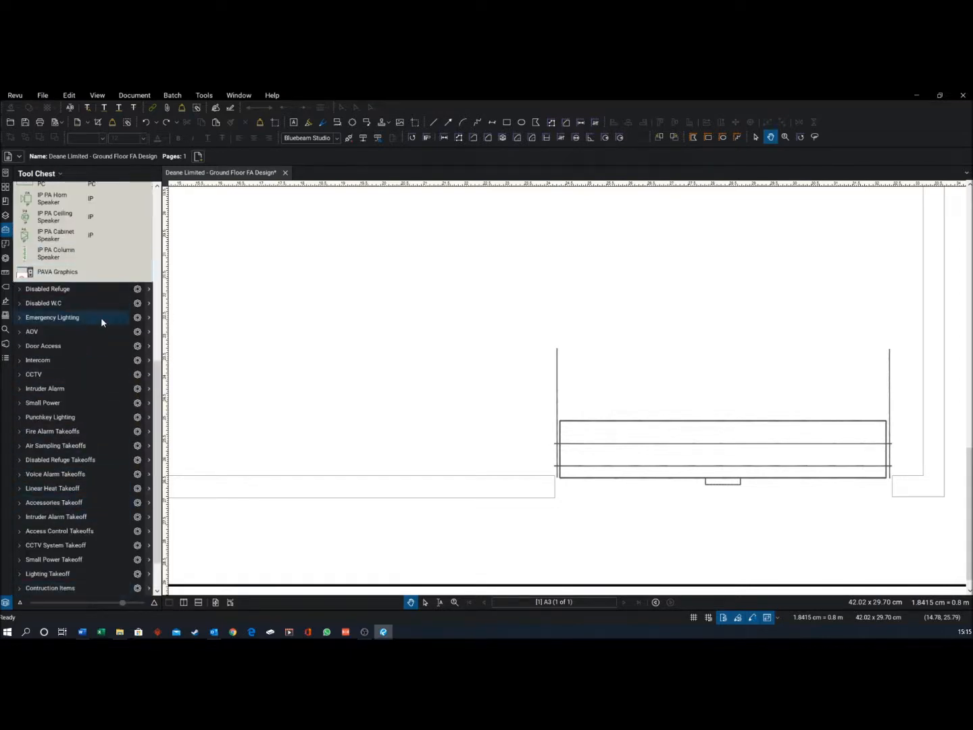
{"action": "scroll", "coordinate": [100, 317], "scroll_direction": "up", "scroll_amount": 6}
{"action": "left_click", "coordinate": [100, 259]}
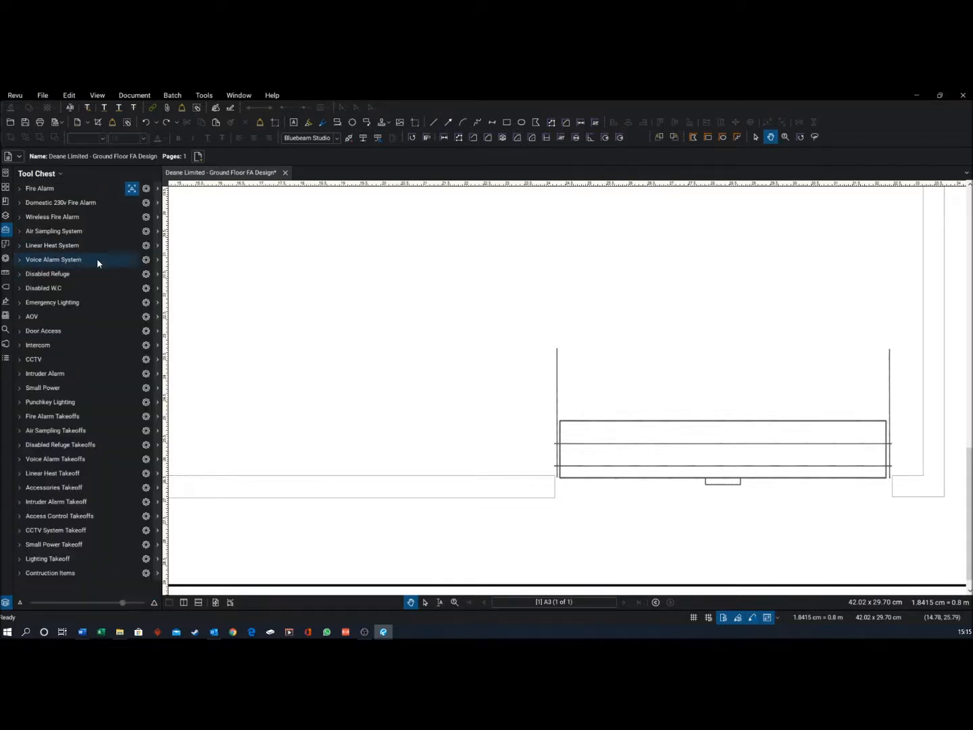